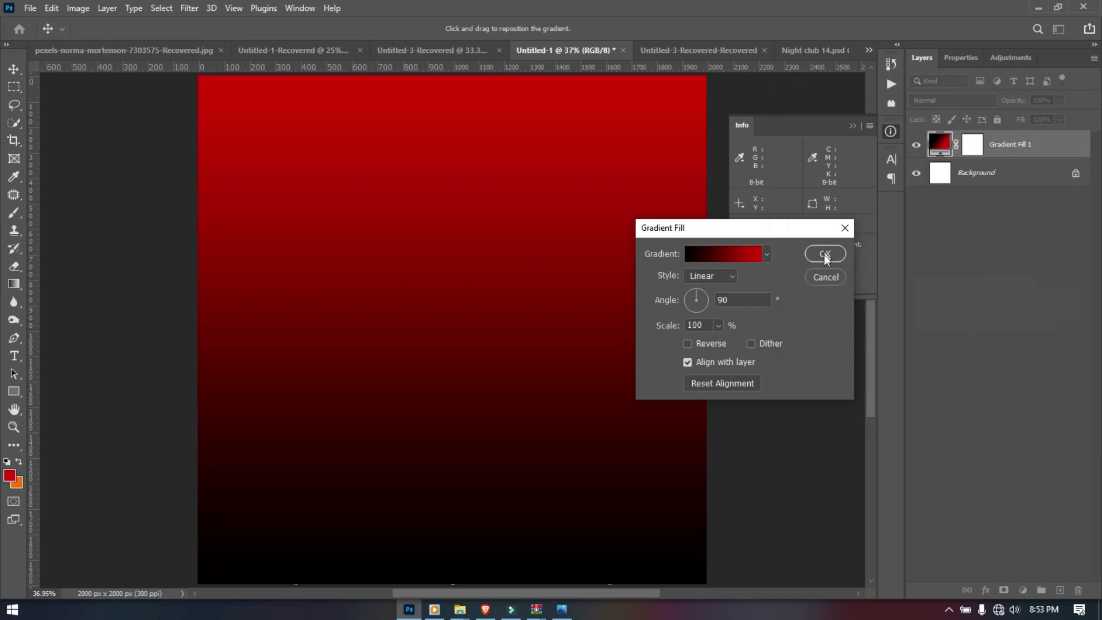
Apply the linear black-to-red gradient fill at 90° and 100% scale, and collapse the Info panel
click(824, 254)
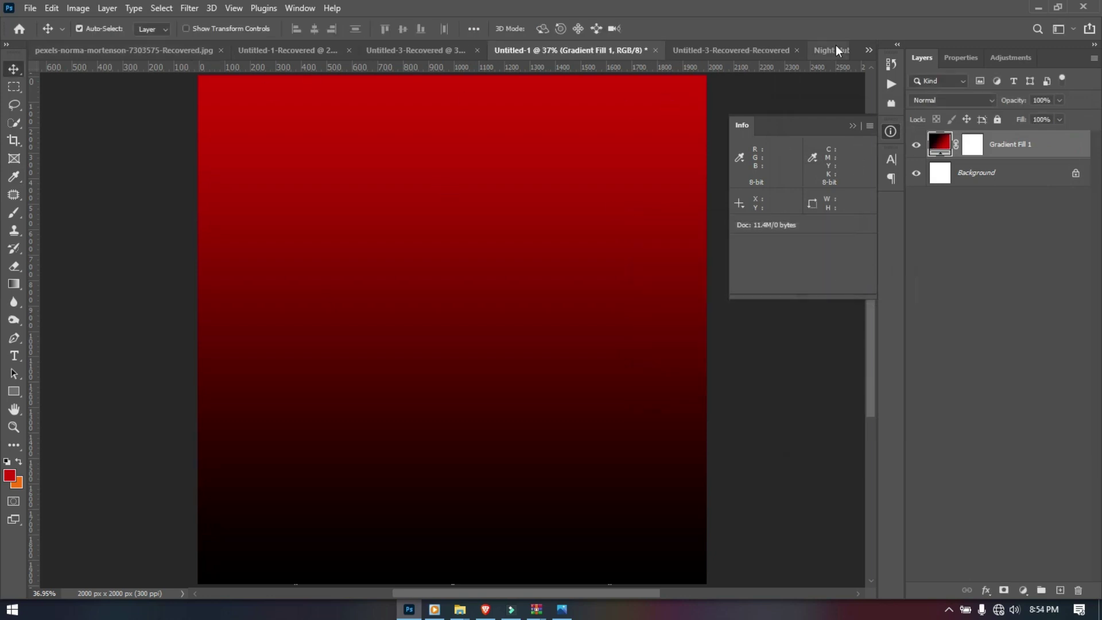
click(854, 125)
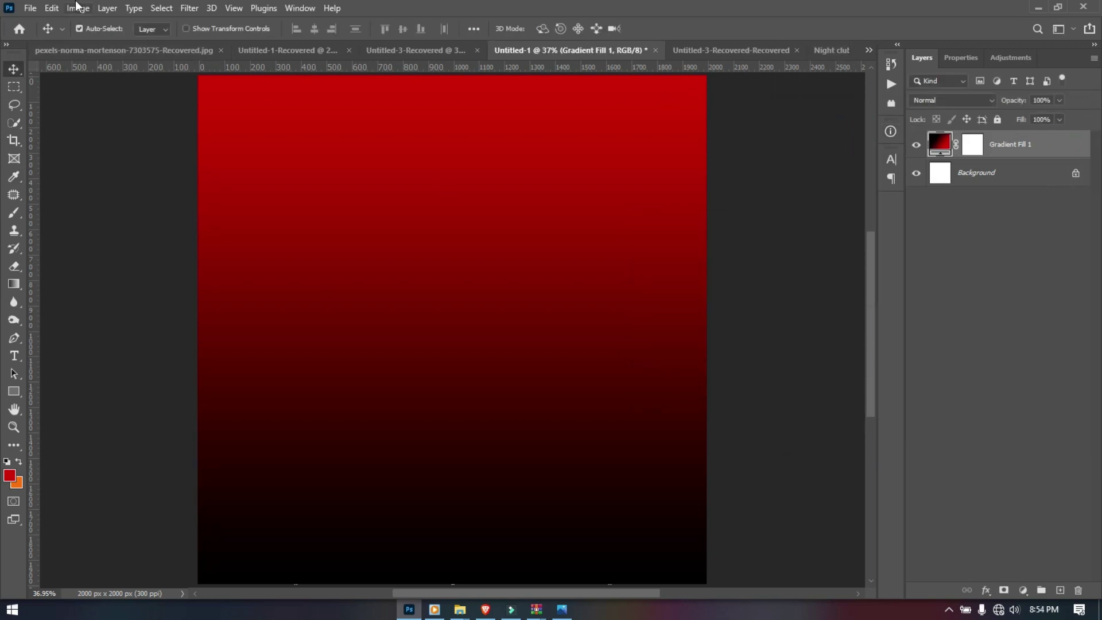
Embed the concert crowd photo, align it with the canvas's upper edge and enlarge it to about 9.35% scale
click(24, 8)
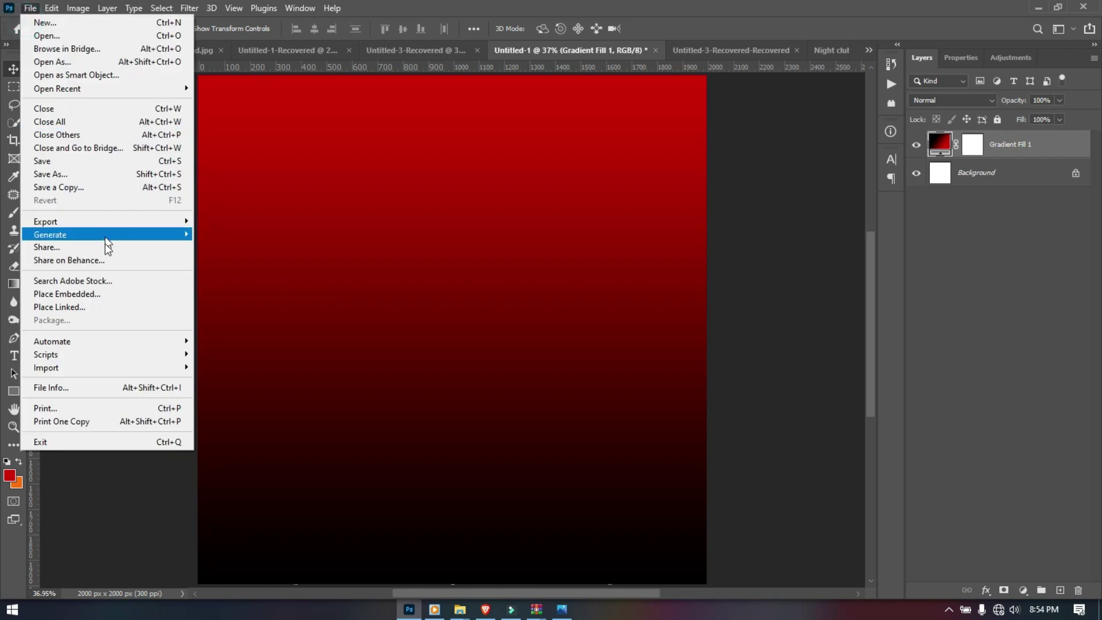
click(105, 294)
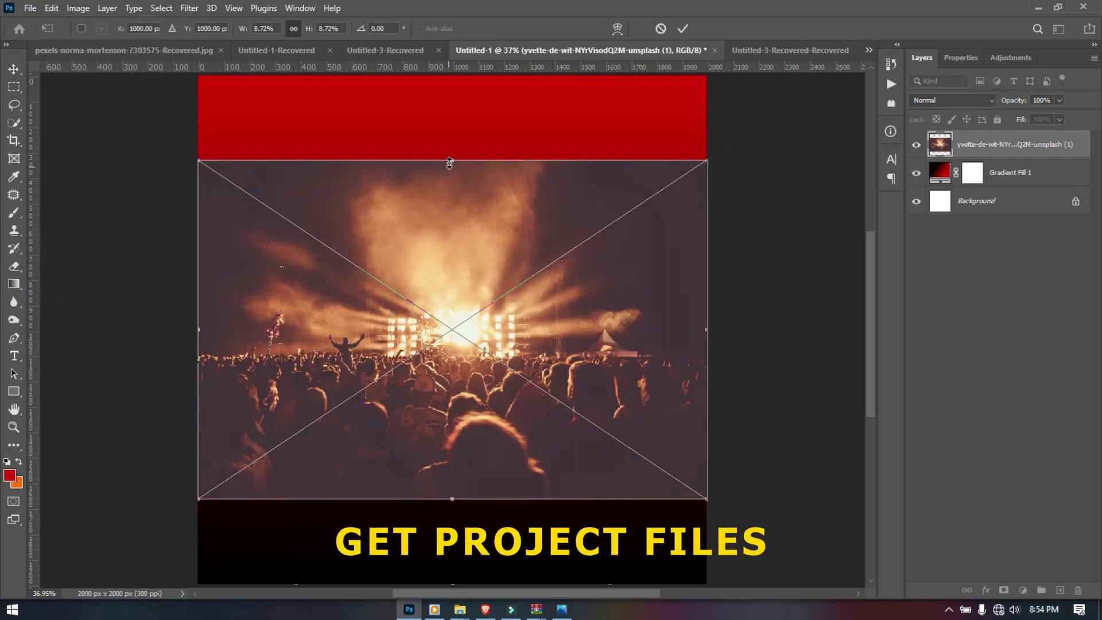
drag(454, 236, 454, 158)
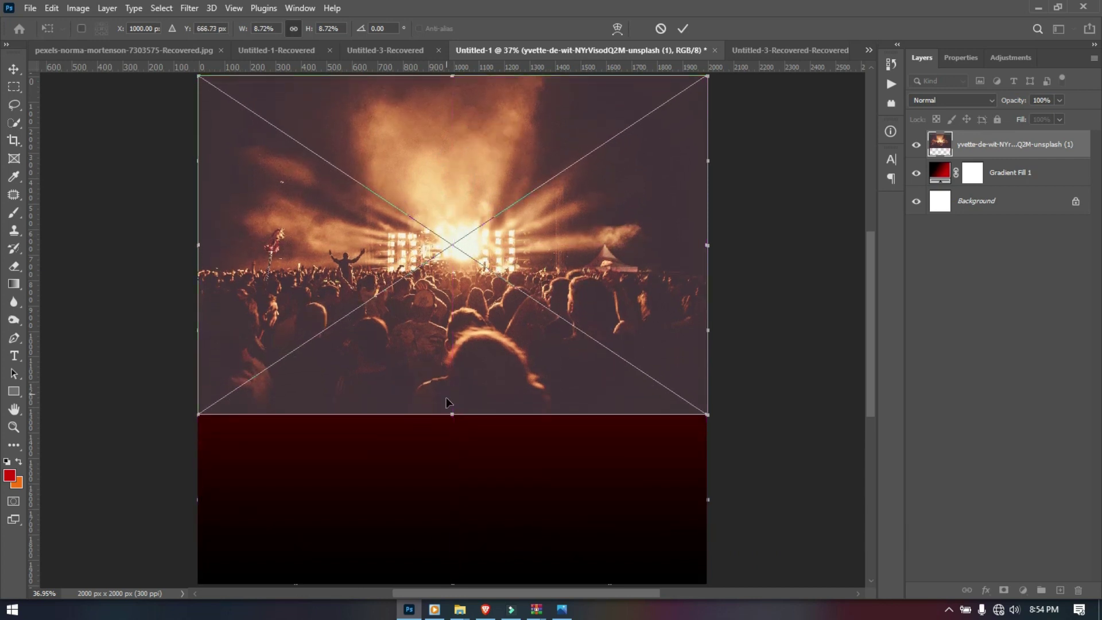
drag(452, 414, 452, 439)
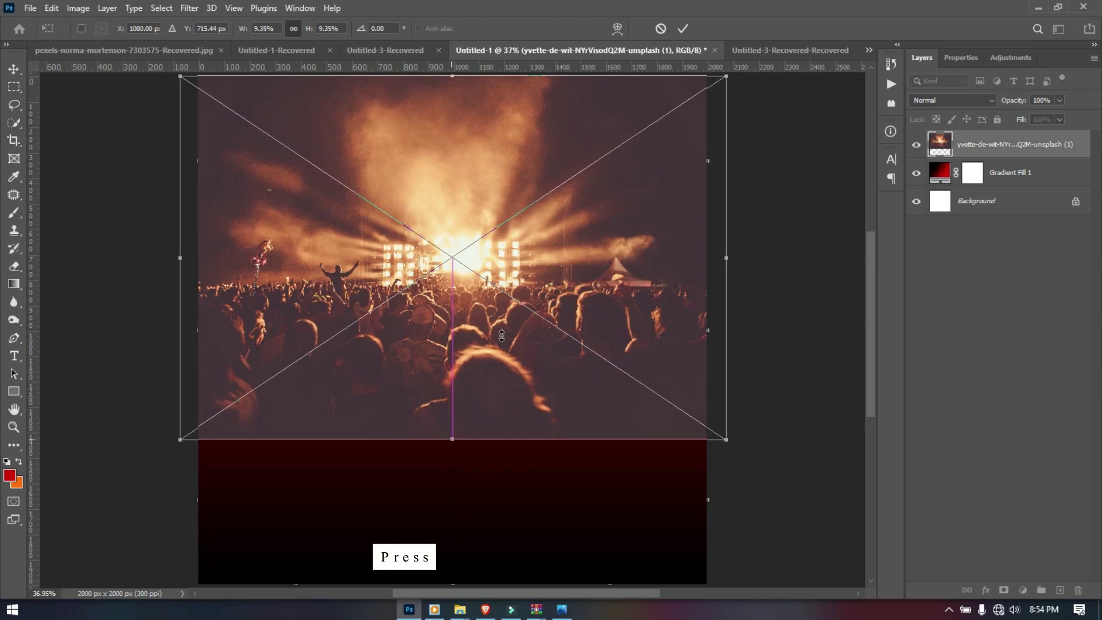
click(682, 35)
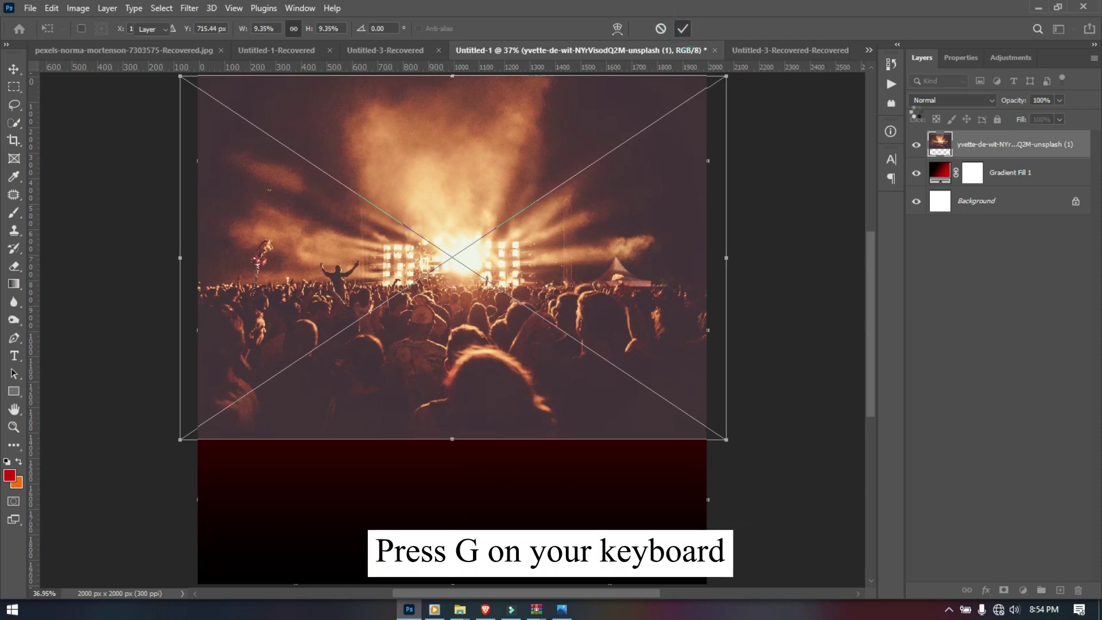
Set the concert photo's blend mode to Overlay and fade its lower edge with a black-to-transparent gradient on a new layer mask
click(944, 100)
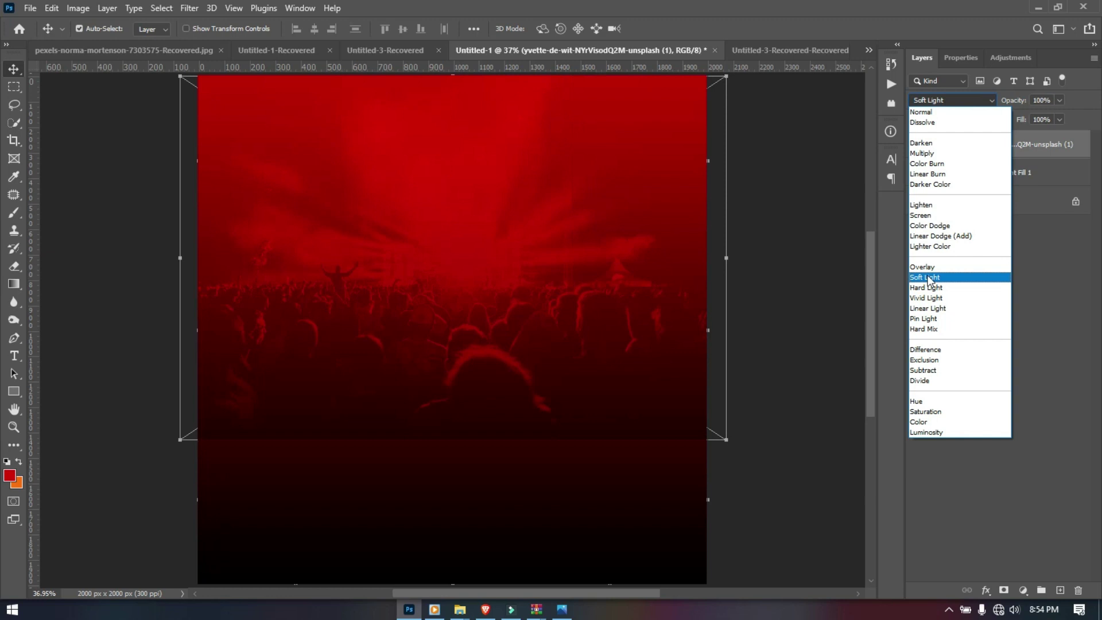
click(930, 267)
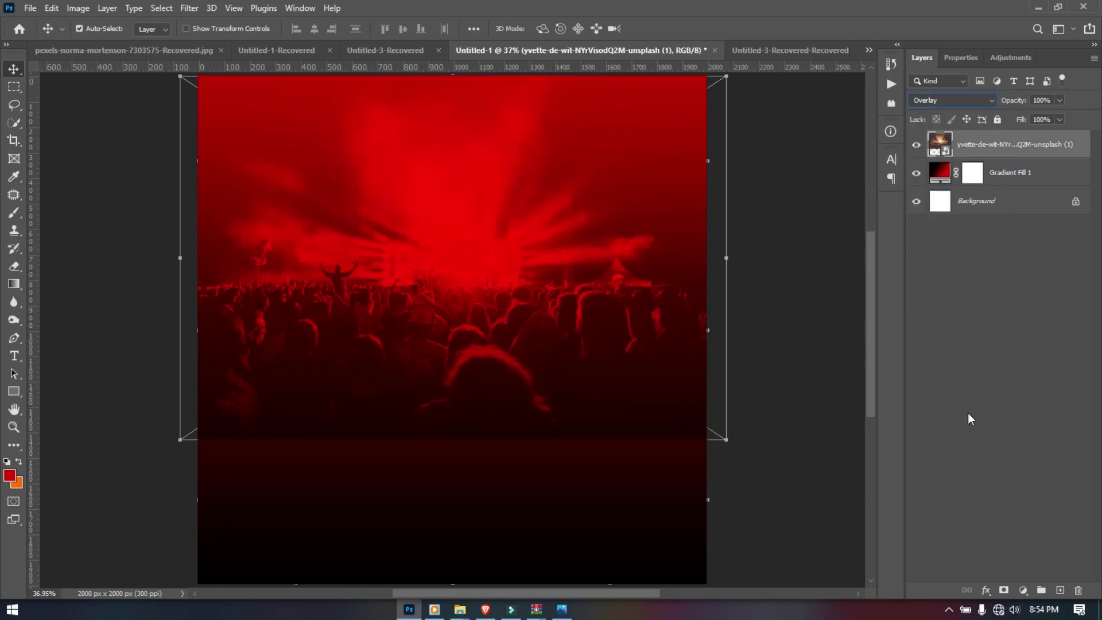
click(1004, 590)
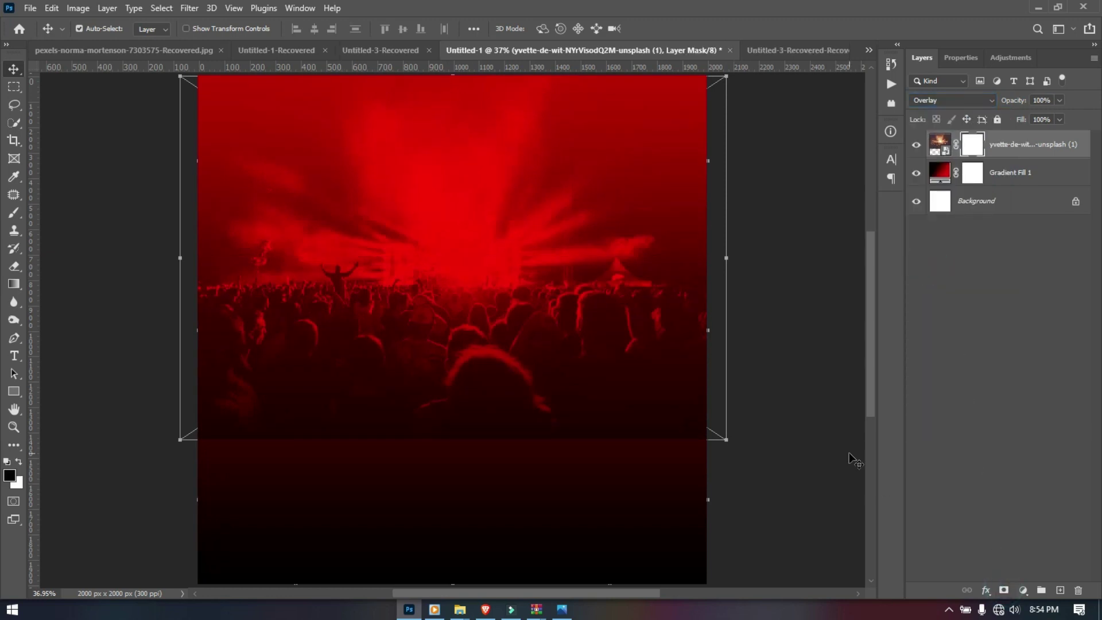
key(g)
drag(480, 469, 478, 357)
drag(451, 454, 451, 366)
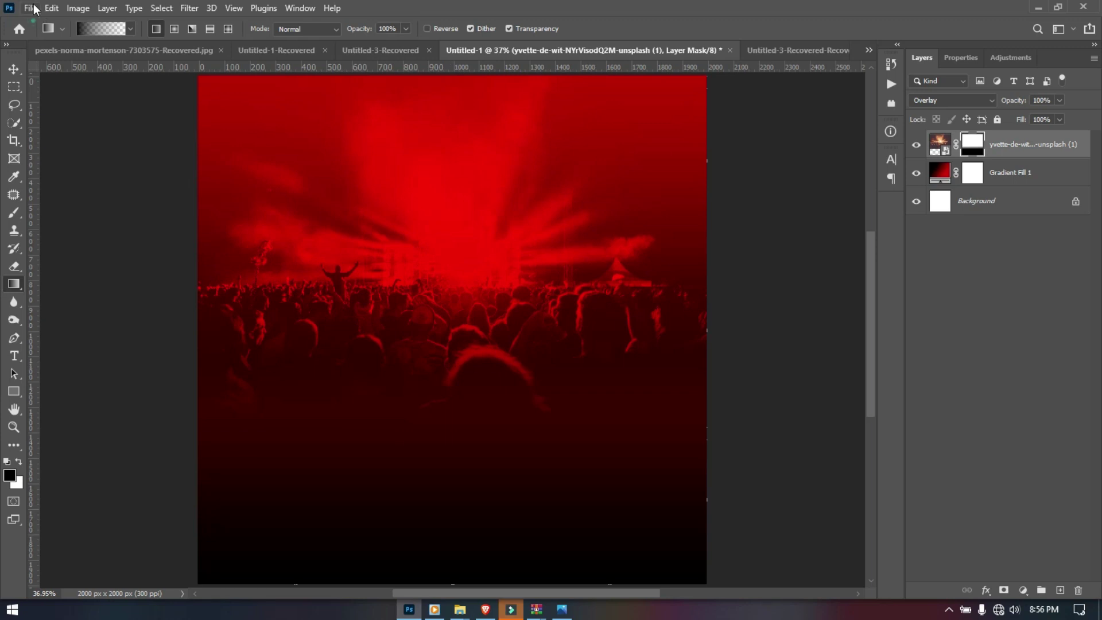
Embed the grungy street photo, rotate it about -90° and place it across the lower part of the canvas
click(31, 8)
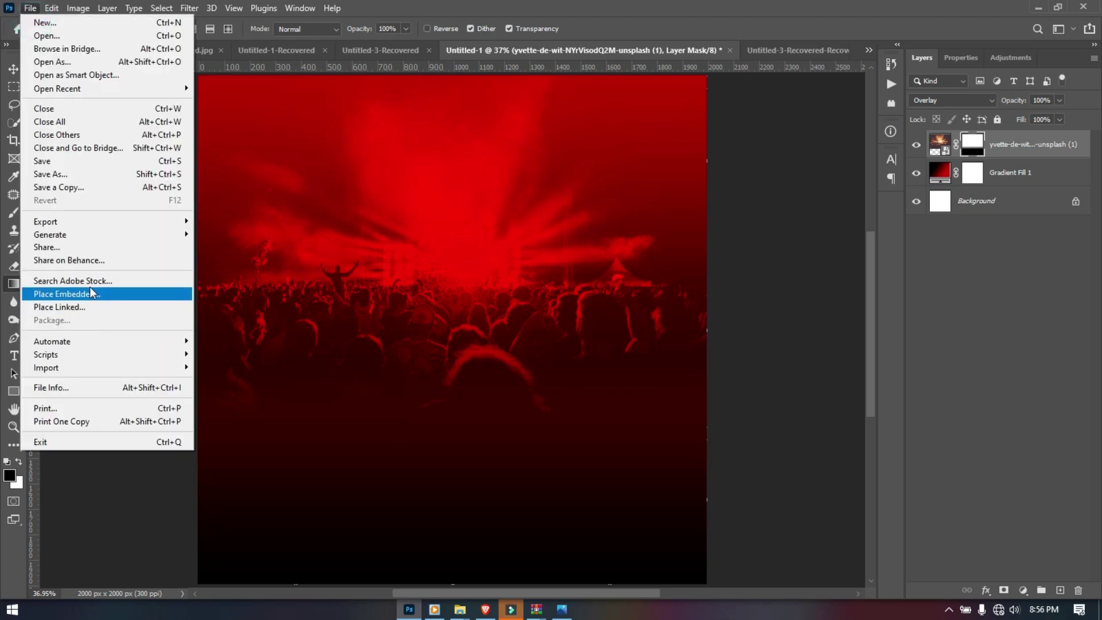
click(46, 221)
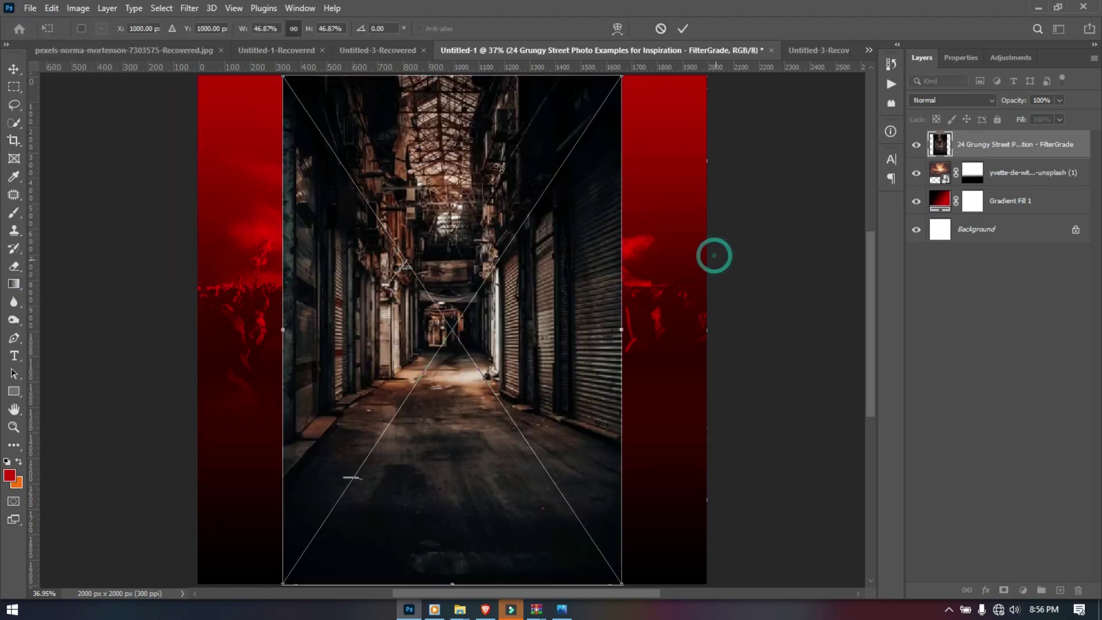
drag(714, 256, 390, 217)
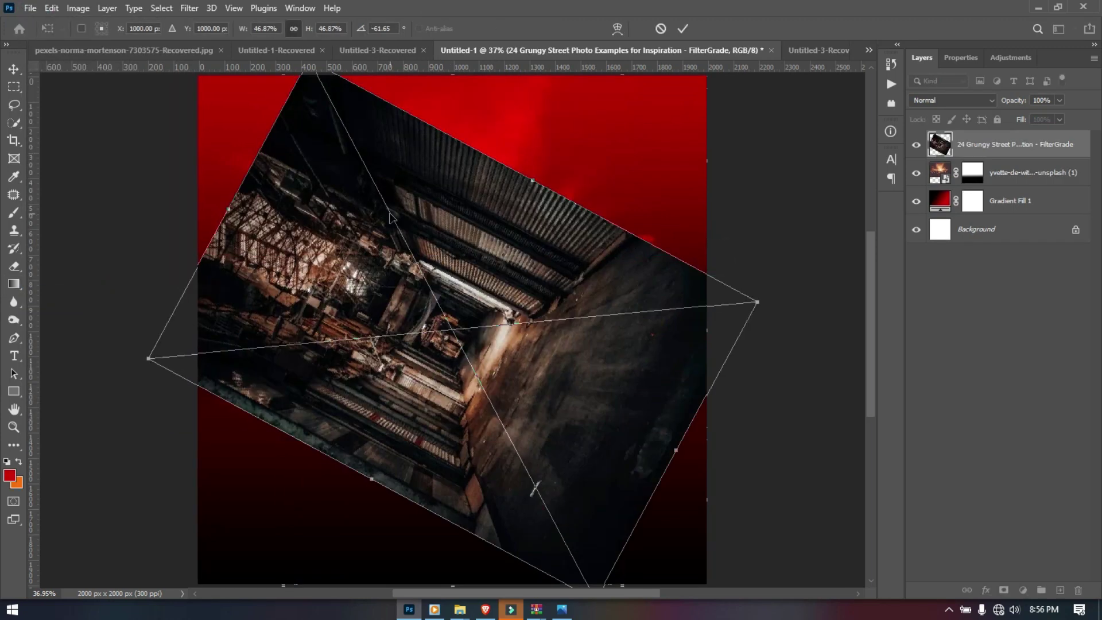
drag(477, 140, 381, 145)
drag(423, 320, 424, 533)
click(682, 30)
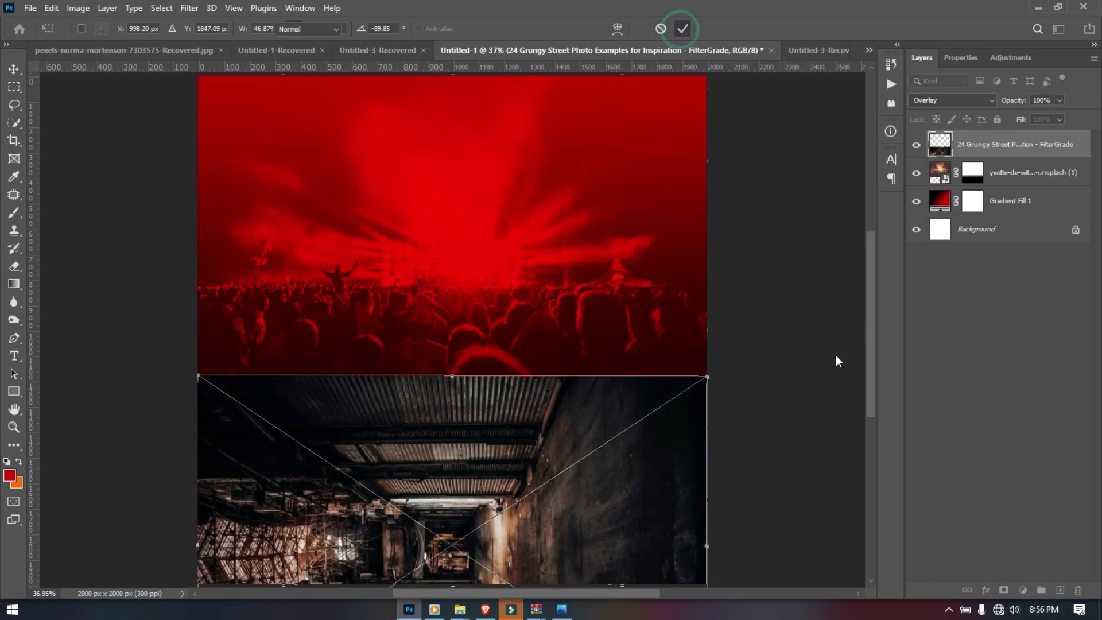
Mask the street photo with a gradient that fades its upper edge, and set its blend mode to Multiply
key(g)
key(d)
click(1005, 590)
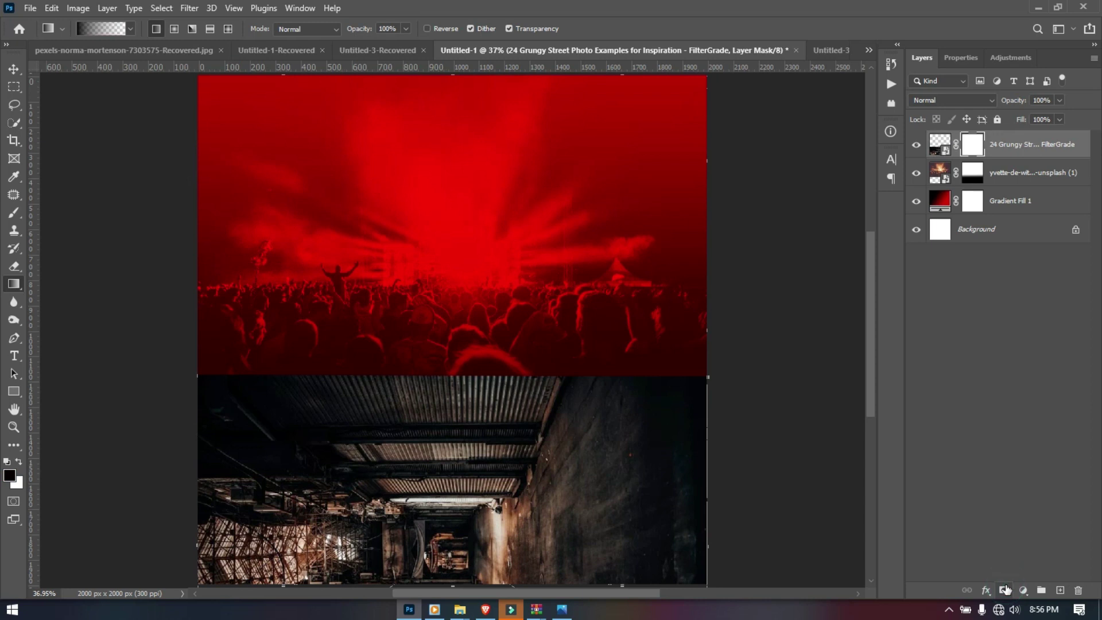
drag(435, 332, 435, 431)
drag(439, 356, 438, 466)
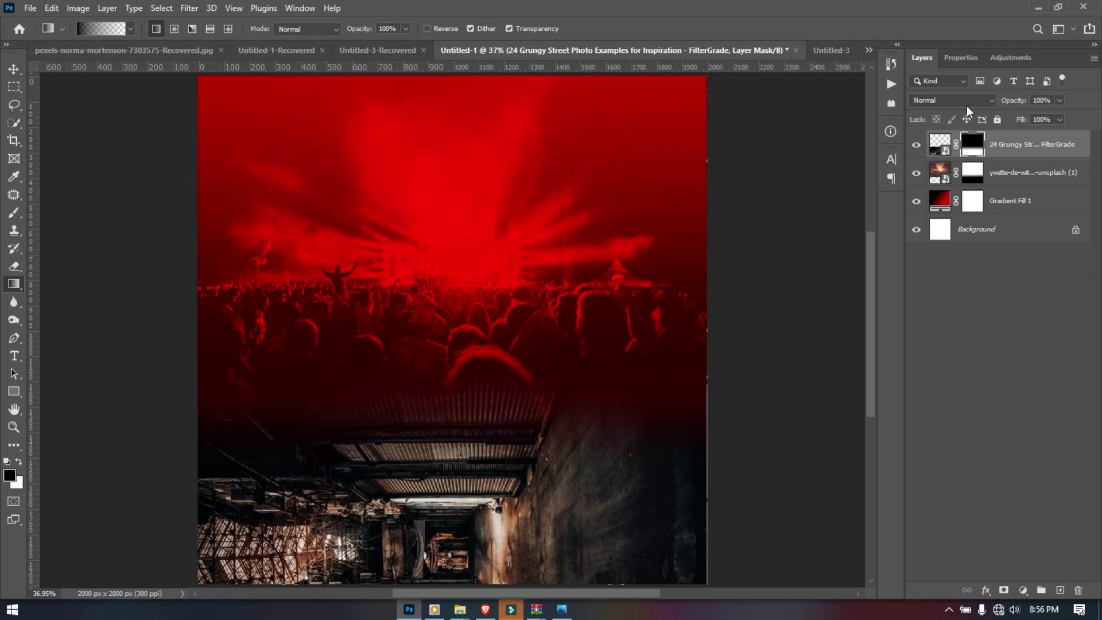
click(965, 105)
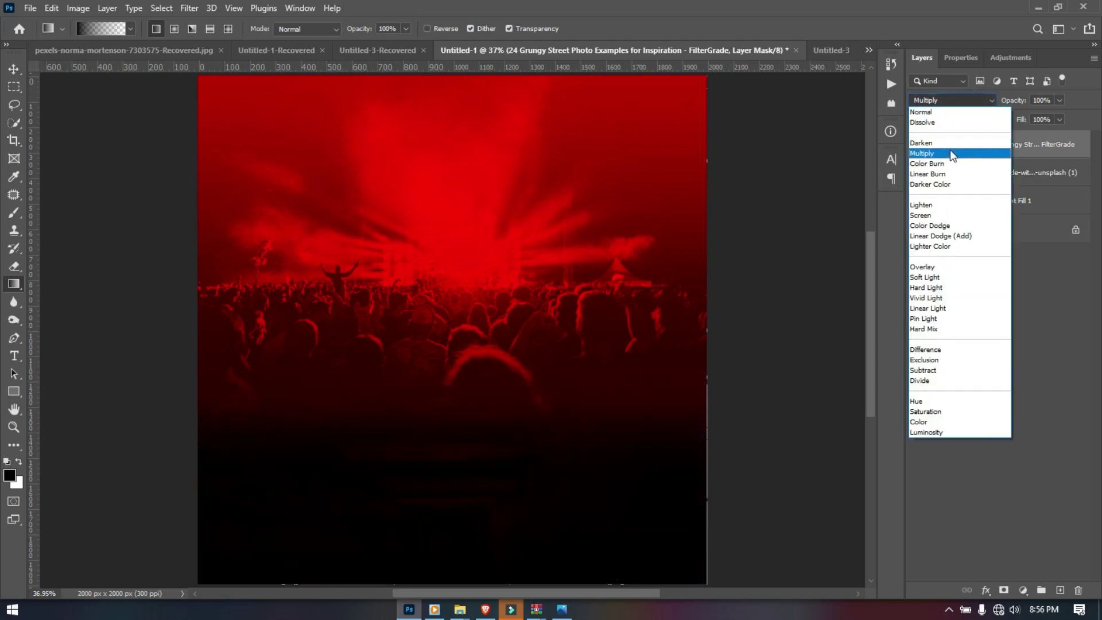
click(948, 153)
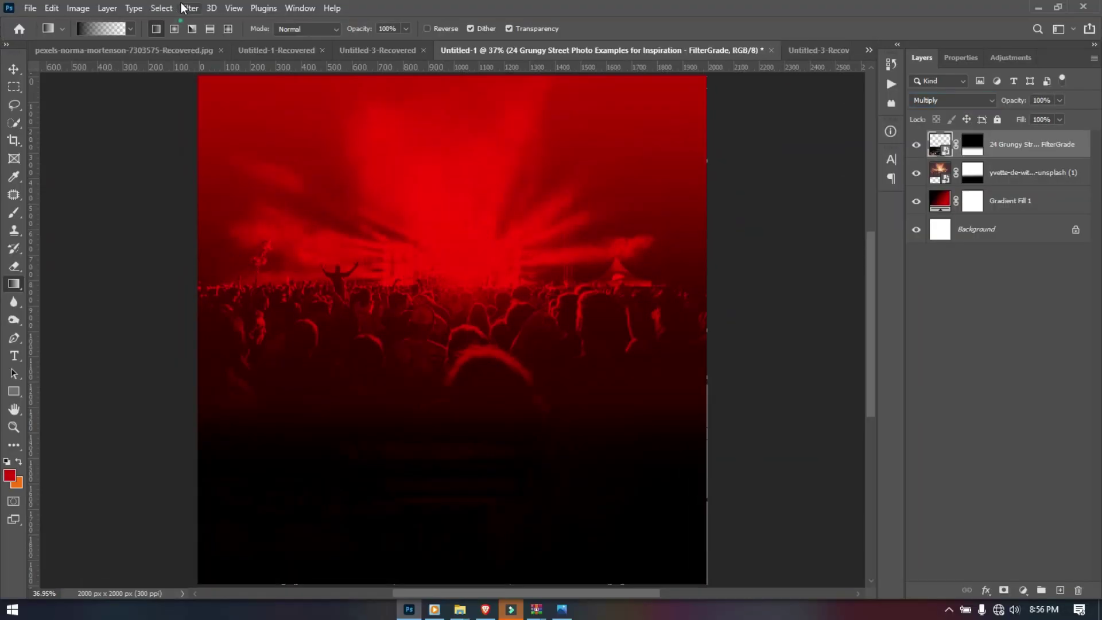
Apply a Motion Blur at 45° to the street photo with an adjusted distance, and toggle the layer's visibility to compare
click(189, 8)
mouse_move(314, 185)
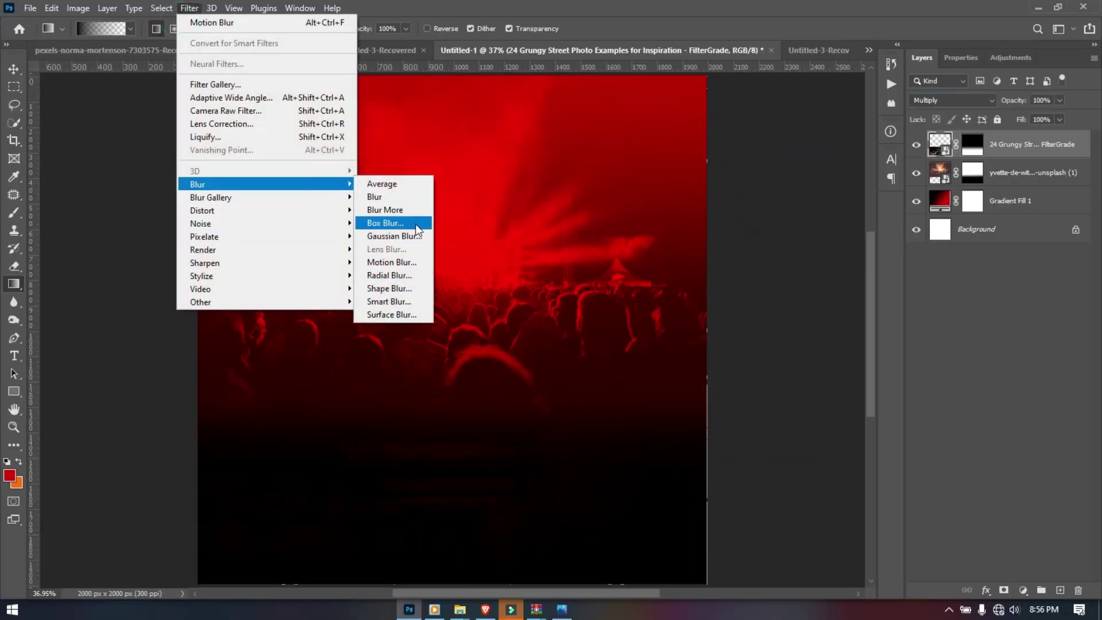
click(409, 263)
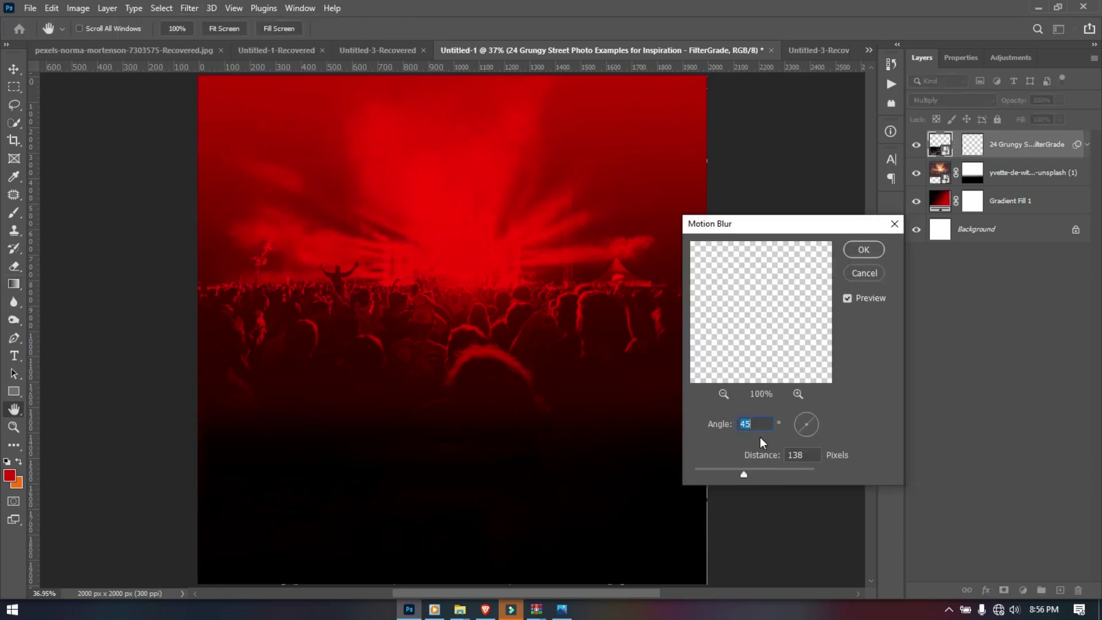
drag(744, 478, 730, 479)
drag(732, 480, 755, 480)
click(864, 249)
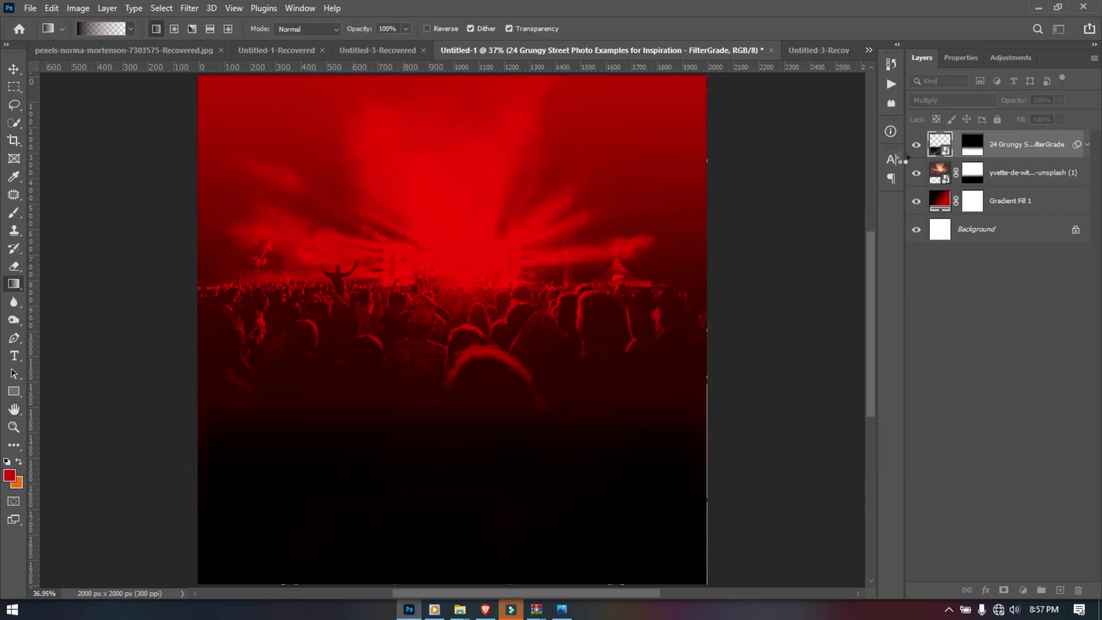
click(915, 151)
click(916, 151)
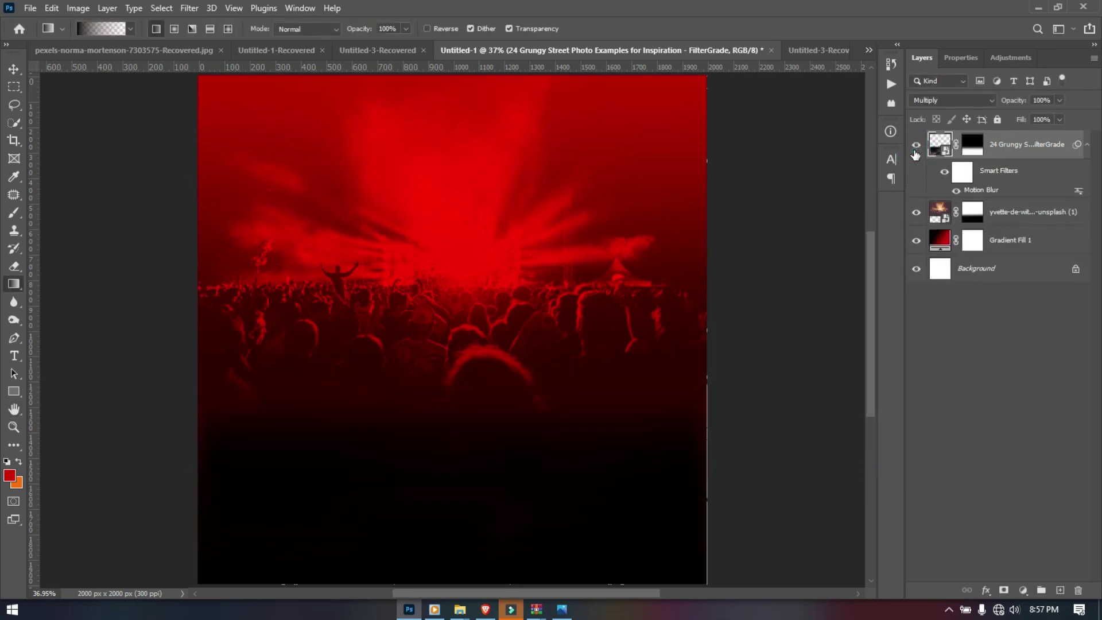
Move the blurred street photo slightly upward so it overlaps more of the crowd
key(v)
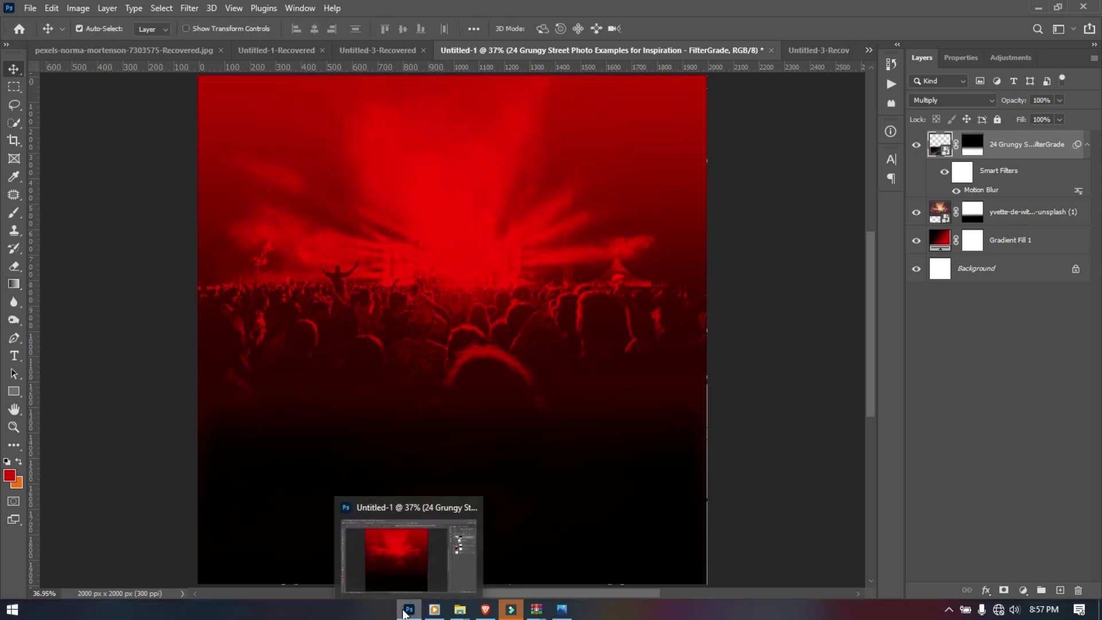
click(768, 18)
click(422, 560)
drag(421, 560, 423, 535)
click(789, 453)
key(ctrl+minus)
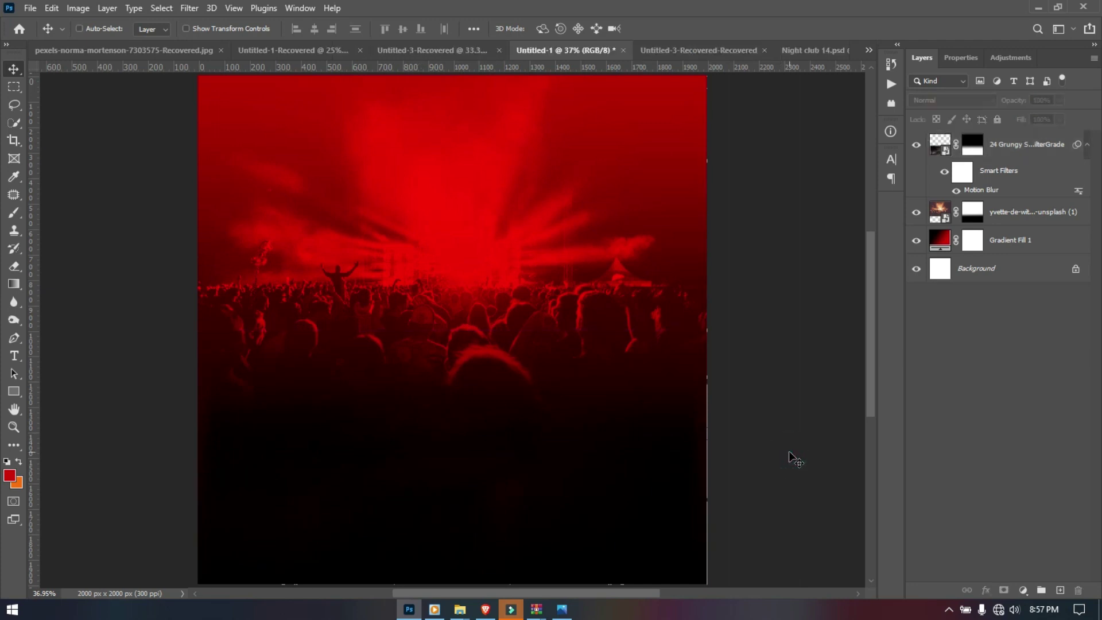
key(ctrl+plus)
click(517, 541)
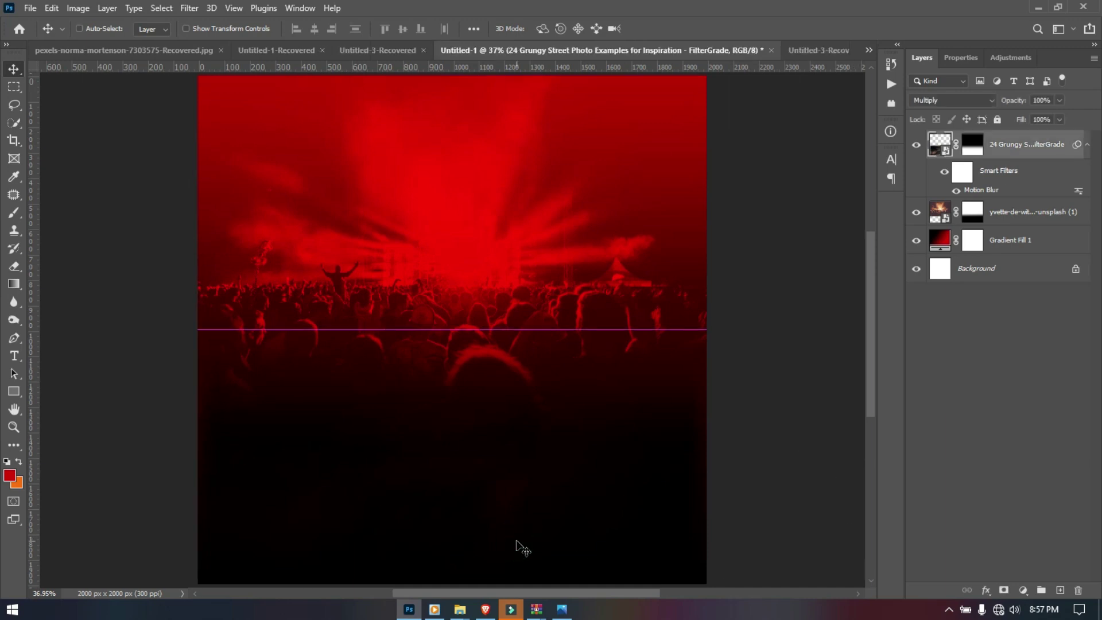
key(ctrl+minus)
key(ctrl+minus)
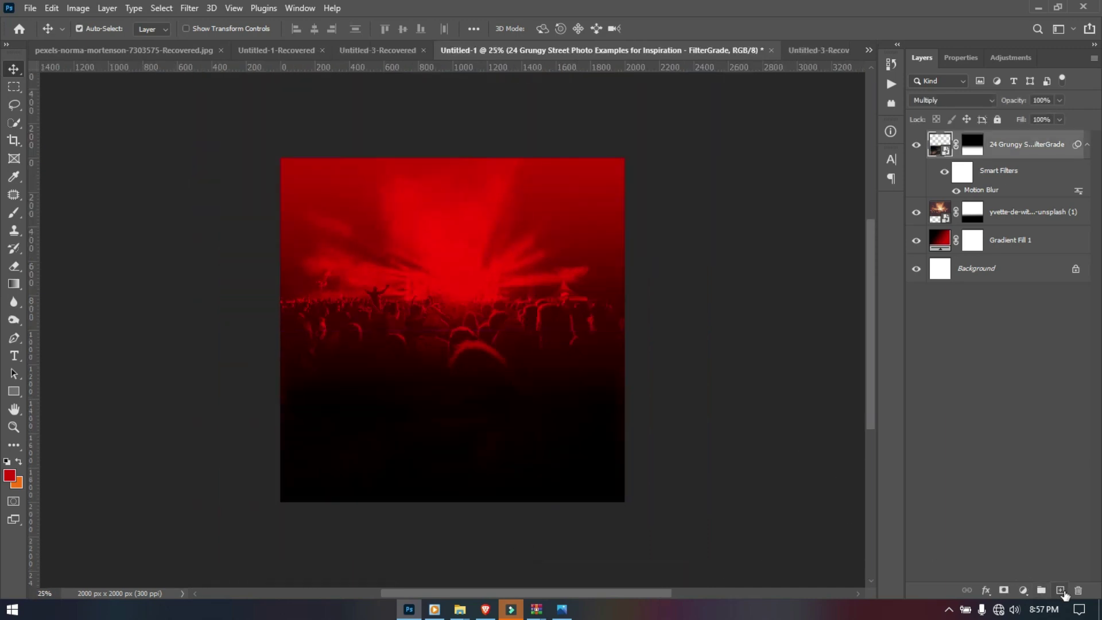
click(1060, 589)
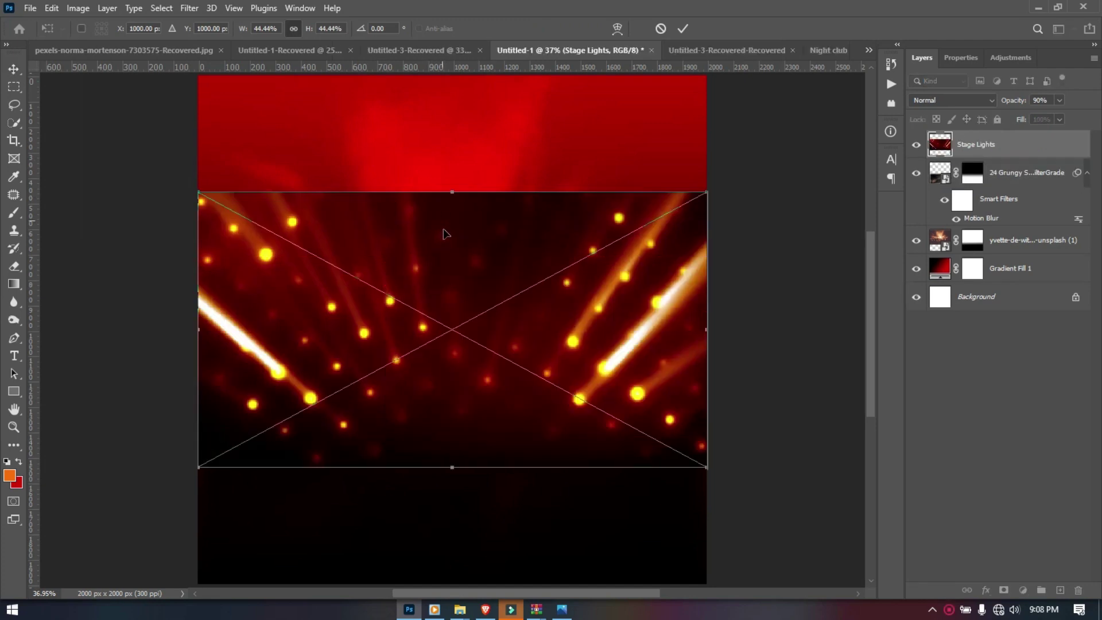
Move the Stage Lights image to the upper part of the canvas and enlarge it to about 47.78% scale
drag(446, 234, 448, 101)
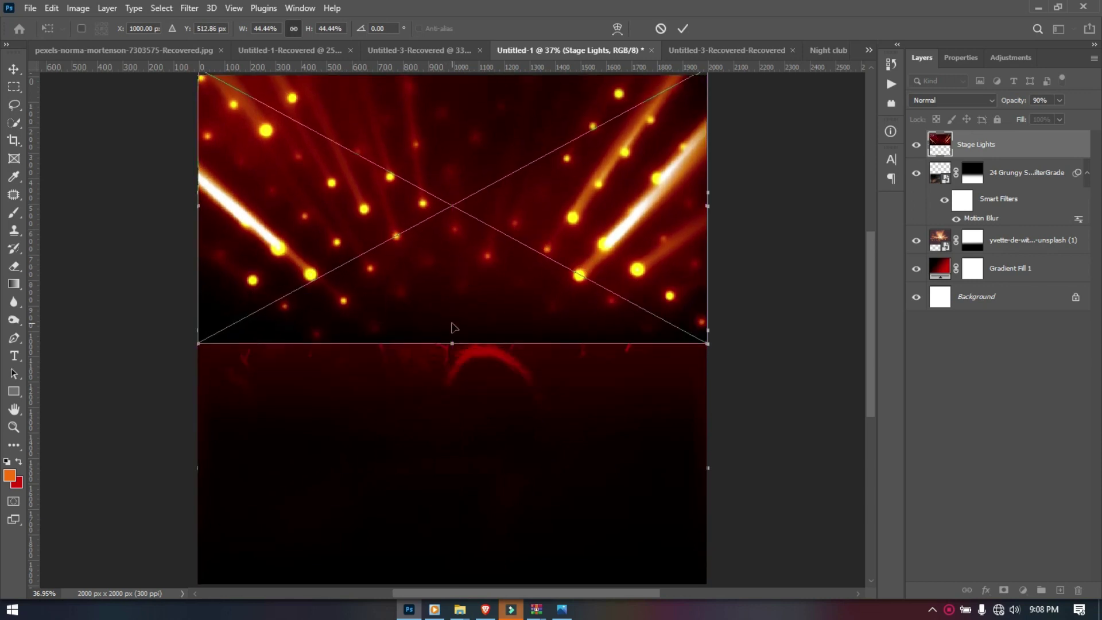
drag(455, 340, 453, 364)
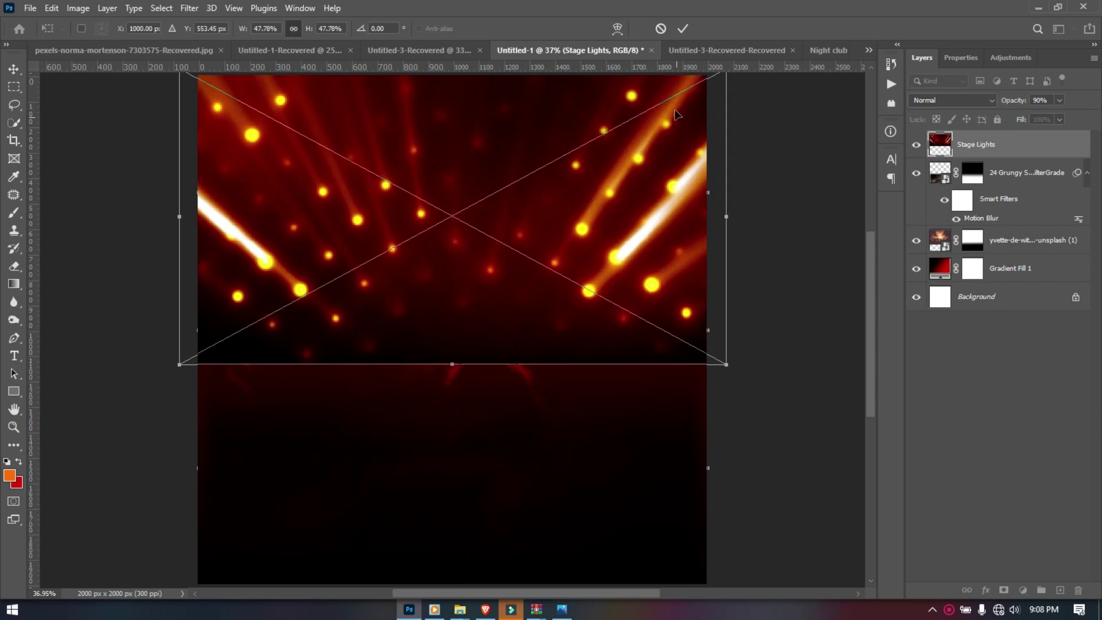
click(683, 28)
Set the Stage Lights layer's blend mode to Screen and fade its lower edge with a gradient on a new layer mask
click(956, 100)
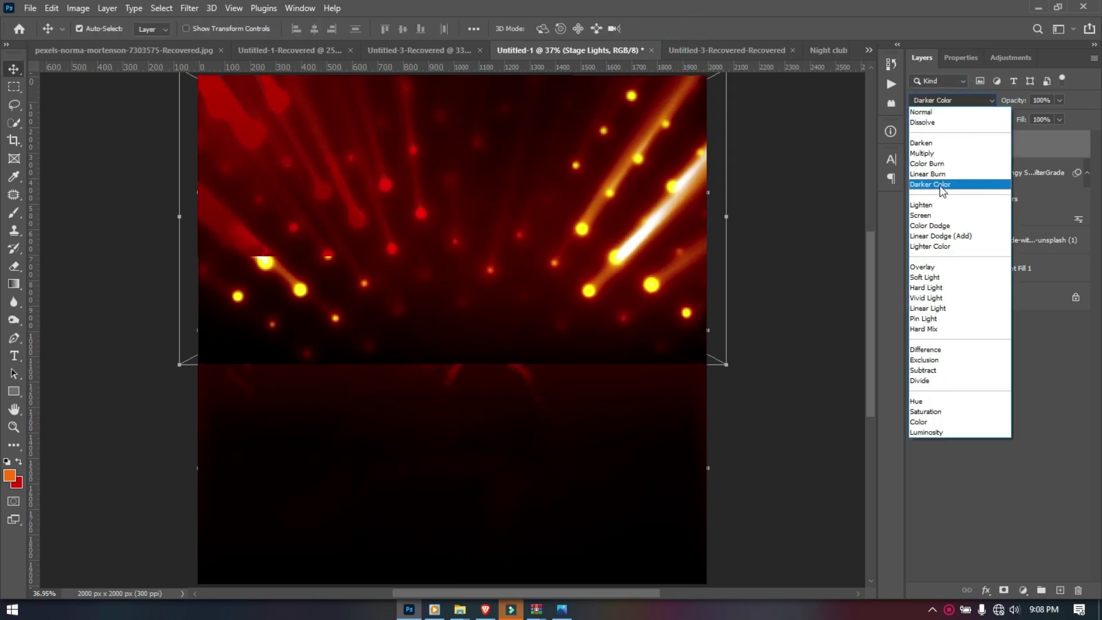
click(935, 217)
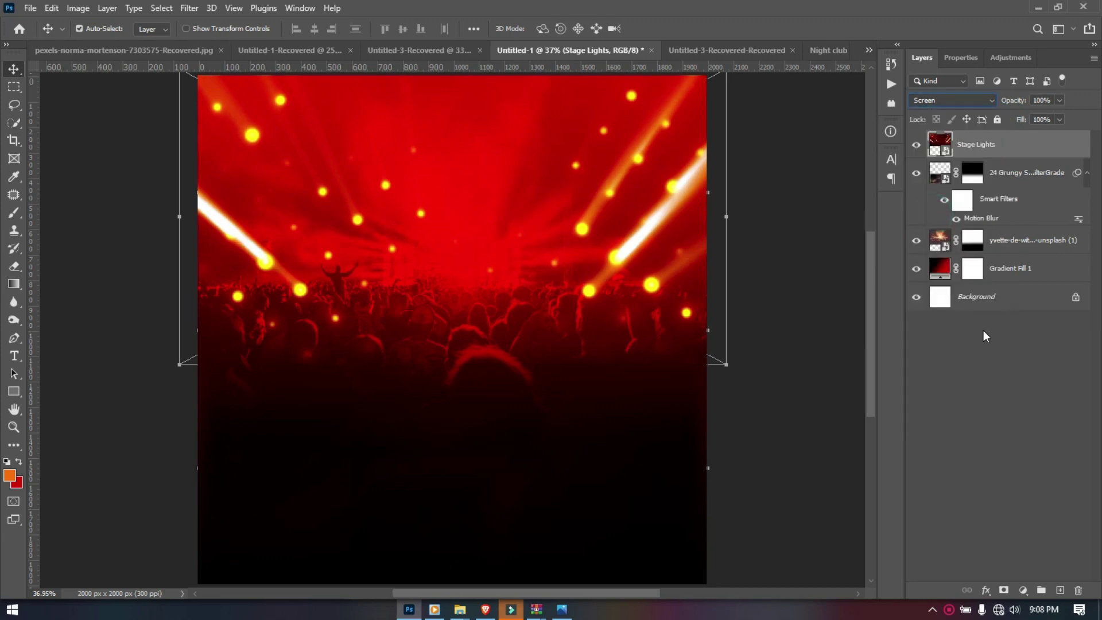
click(1004, 590)
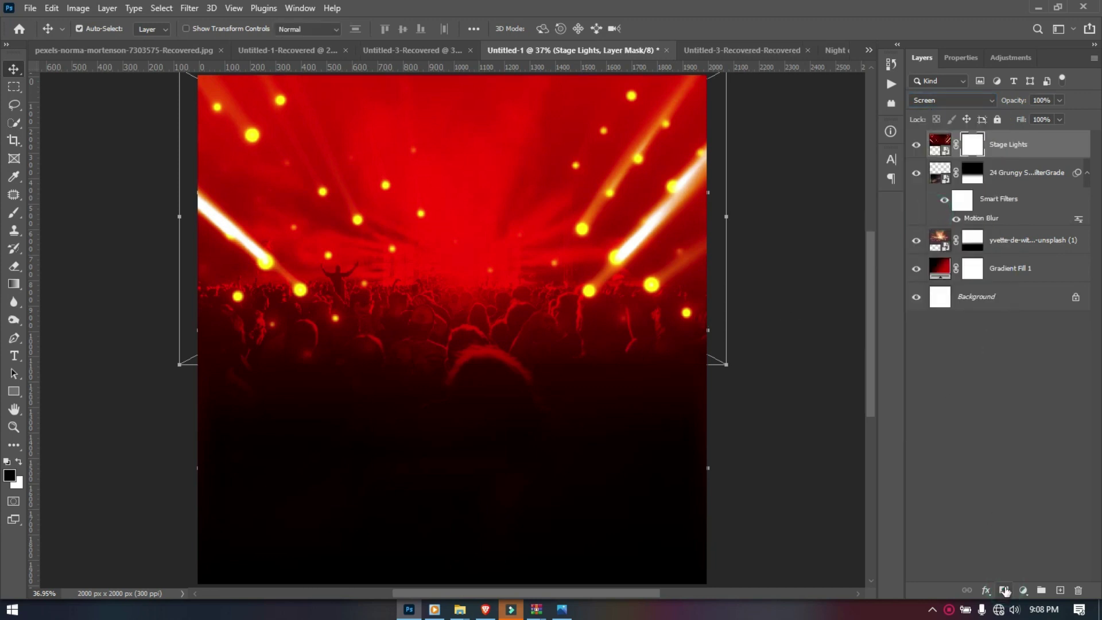
key(g)
drag(450, 413, 457, 248)
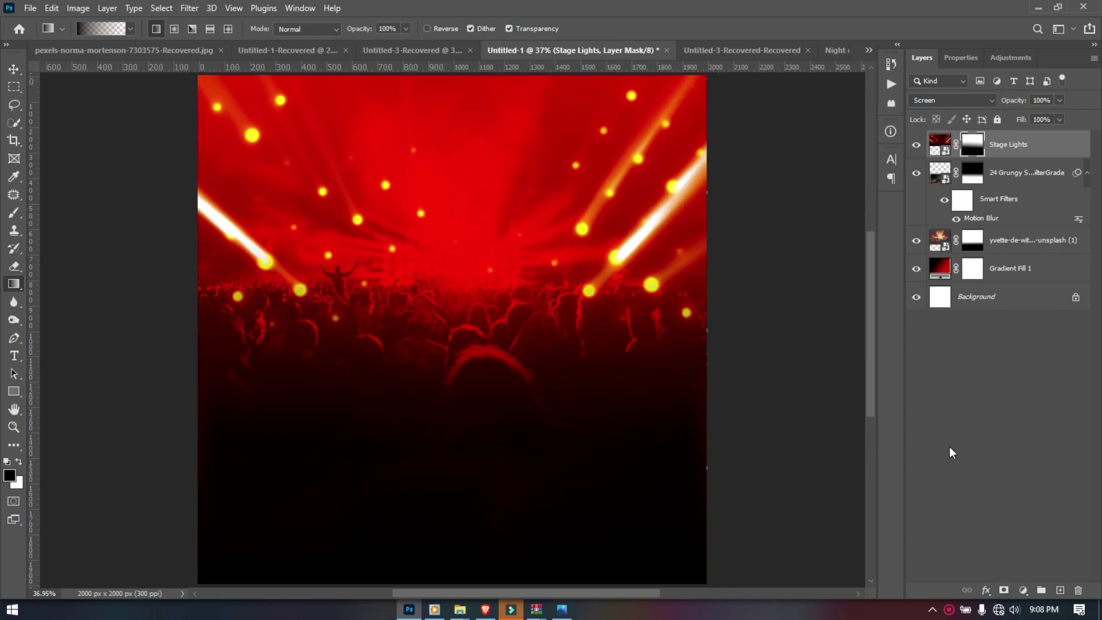
Group all layers from Stage Lights down to Gradient Fill 1, name the group "bg" and lock it
shift+click(1003, 270)
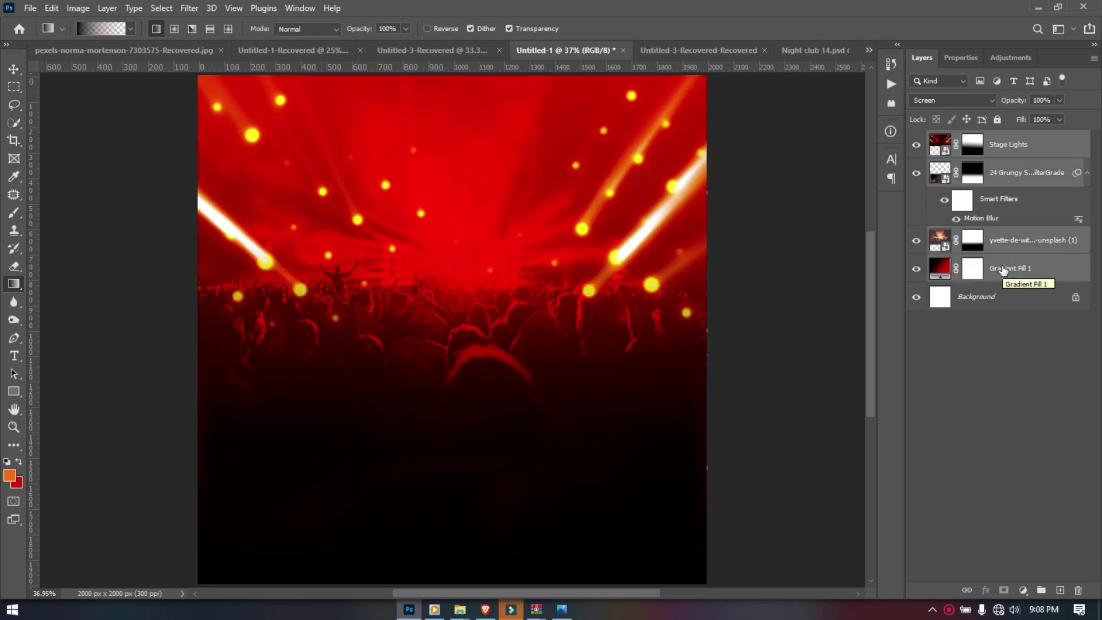
key(ctrl+g)
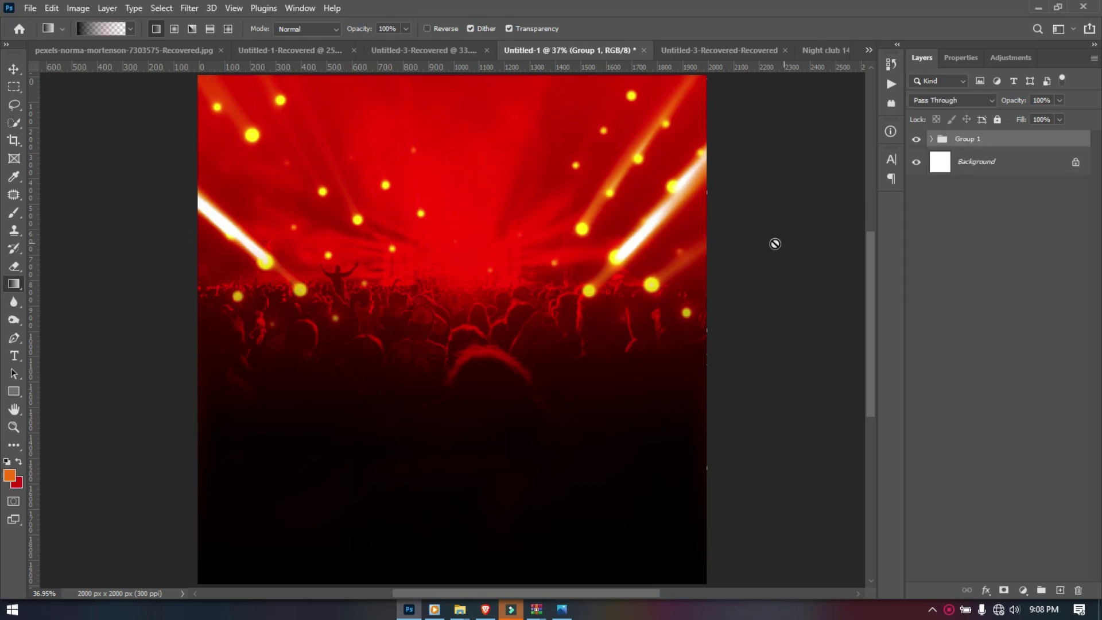
click(996, 119)
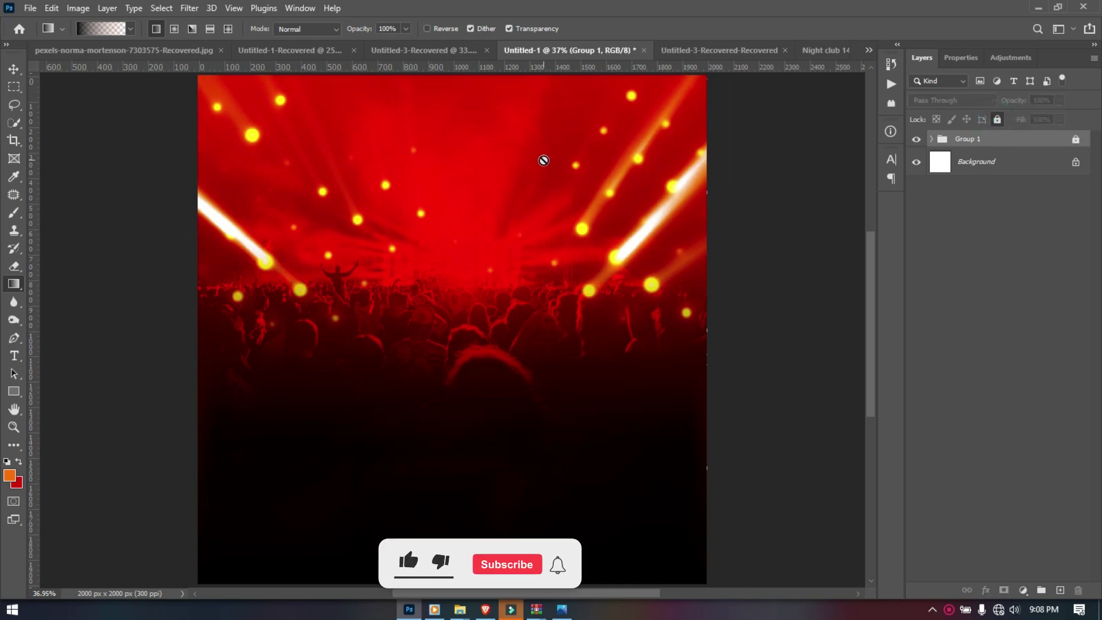
click(997, 119)
double_click(975, 143)
text(bg)
click(997, 119)
Add the text "AFTER" in yellow (#f8de04) across the upper part of the canvas
key(t)
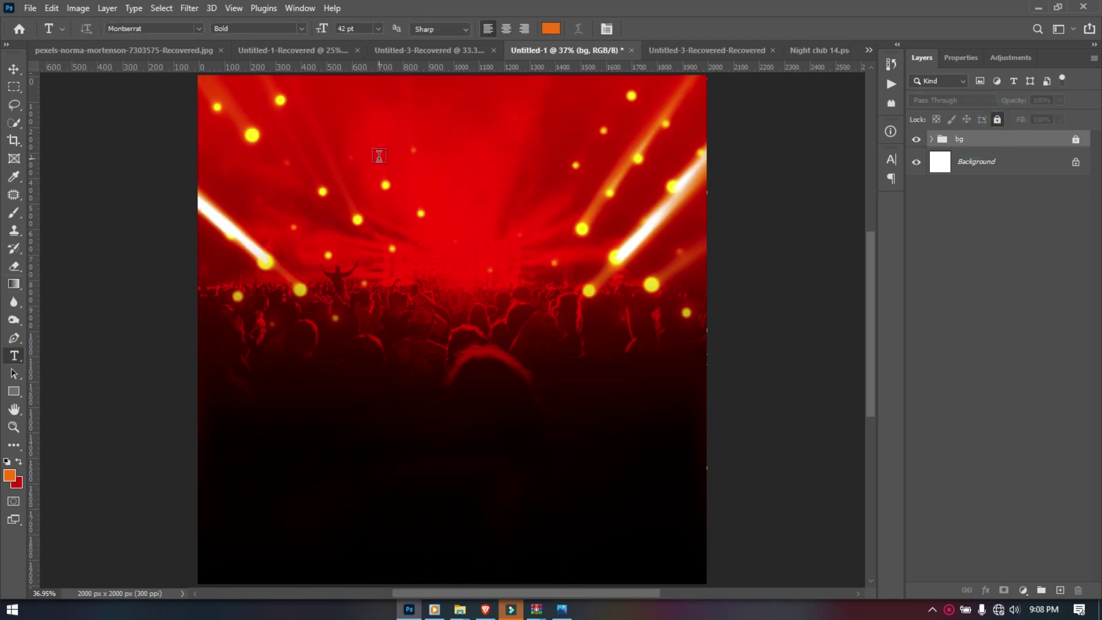
click(551, 29)
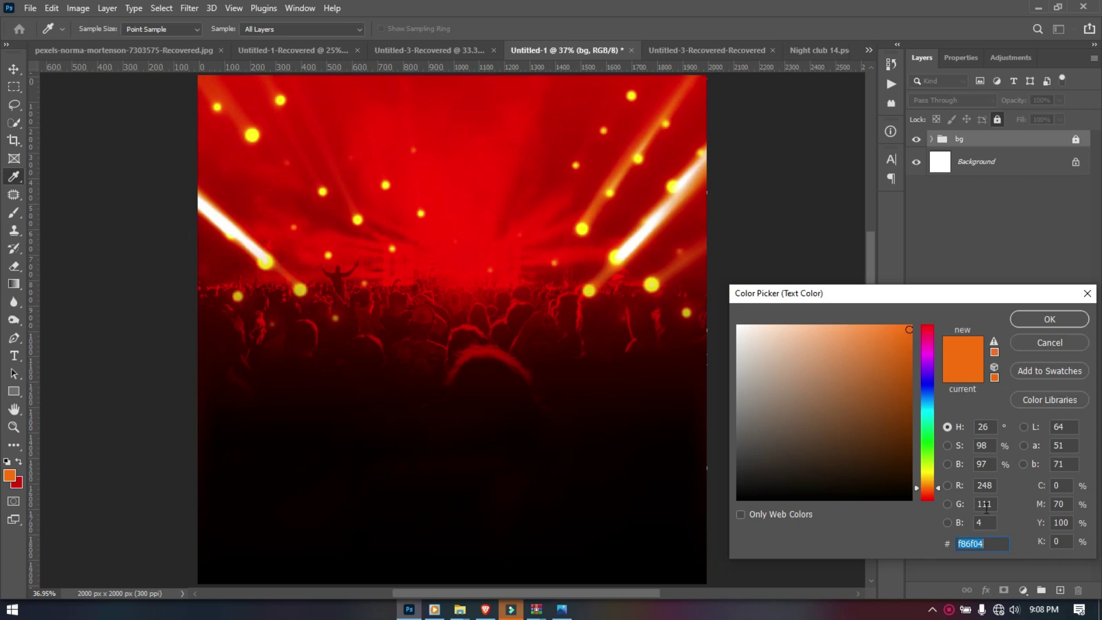
drag(939, 488, 931, 471)
click(1022, 319)
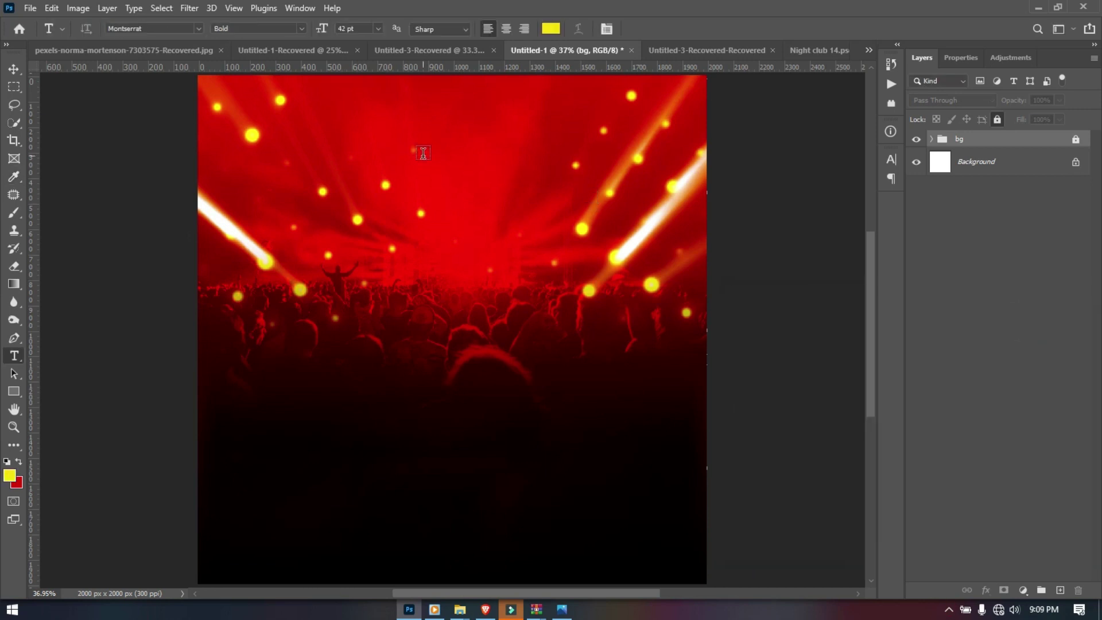
click(271, 157)
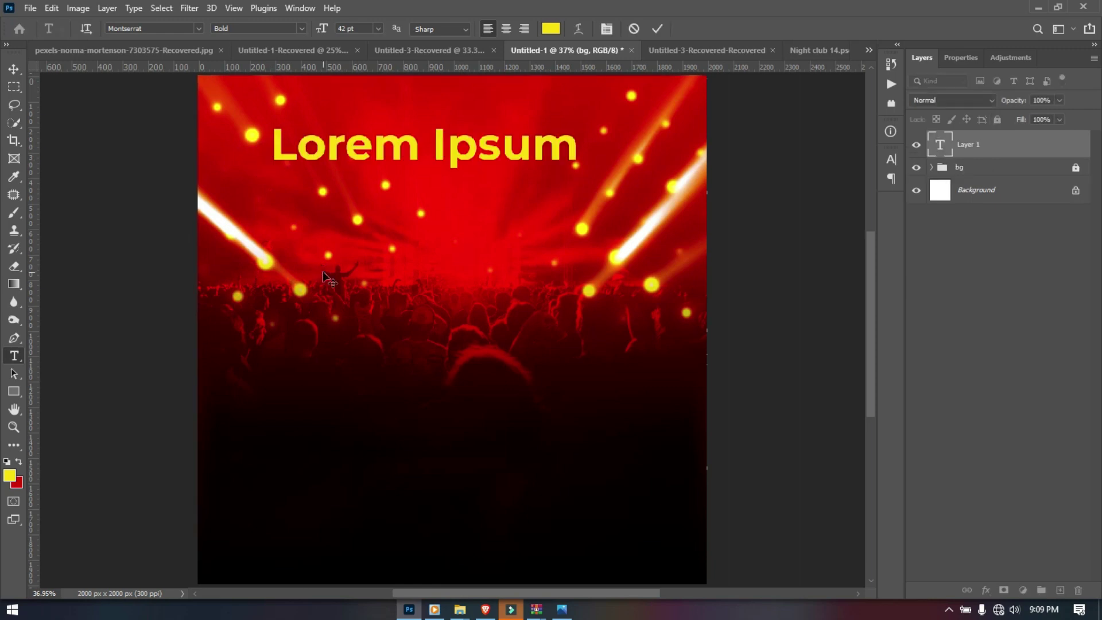
text(af)
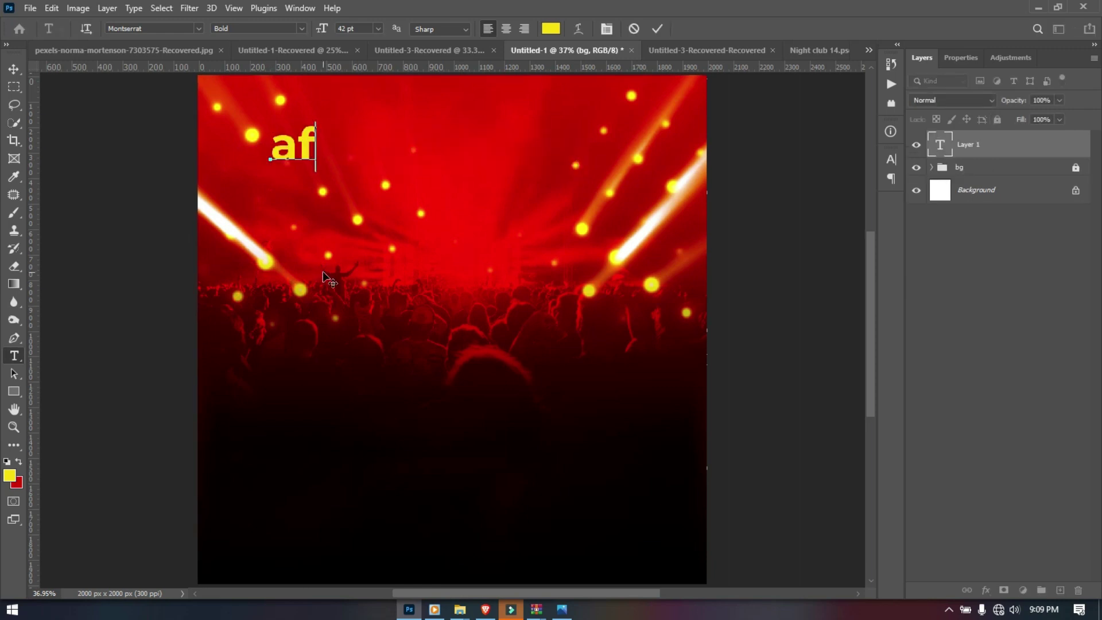
key(BackSpace)
key(BackSpace)
text(AFTER)
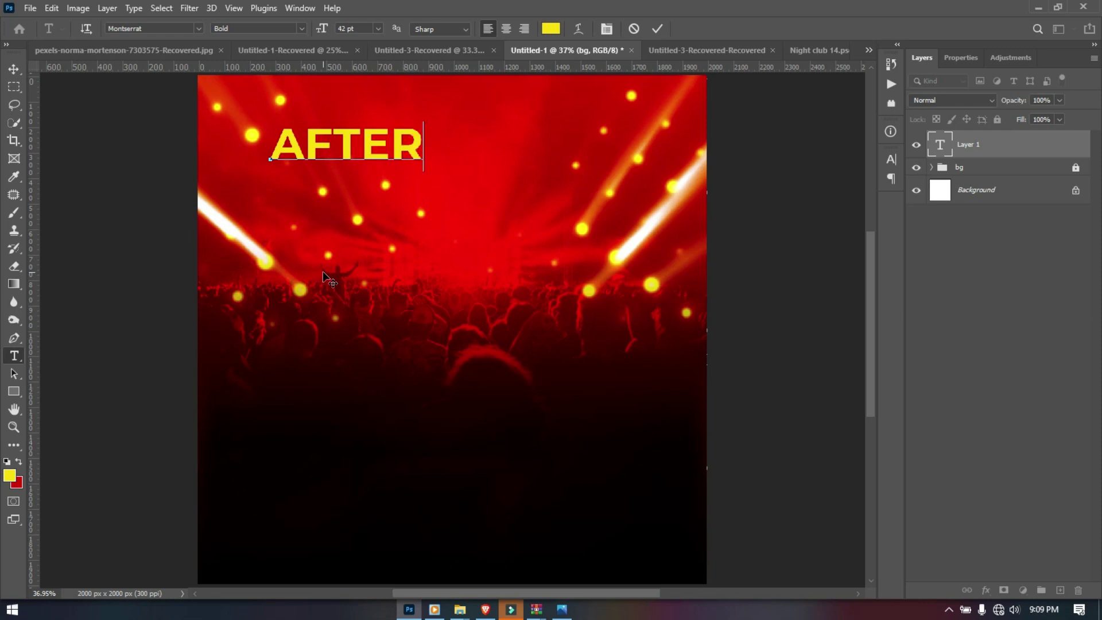
Set the AFTER text to Gotham Bold at 104 pt and move it down from the canvas's upper edge
key(ctrl)
double_click(297, 152)
drag(322, 28, 368, 18)
click(165, 29)
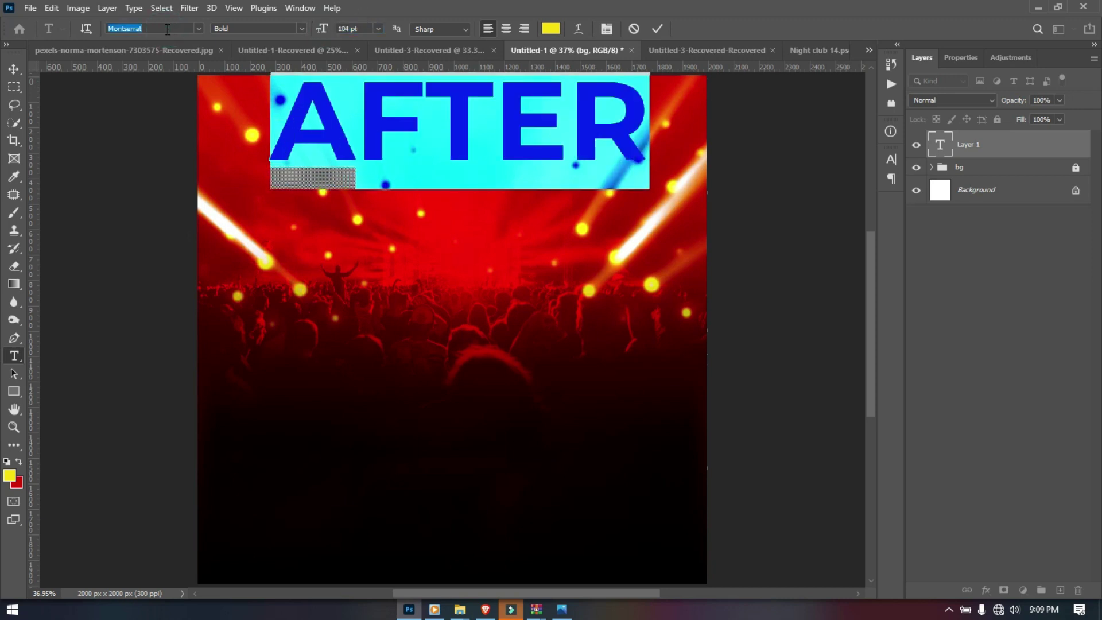
text(GOTH)
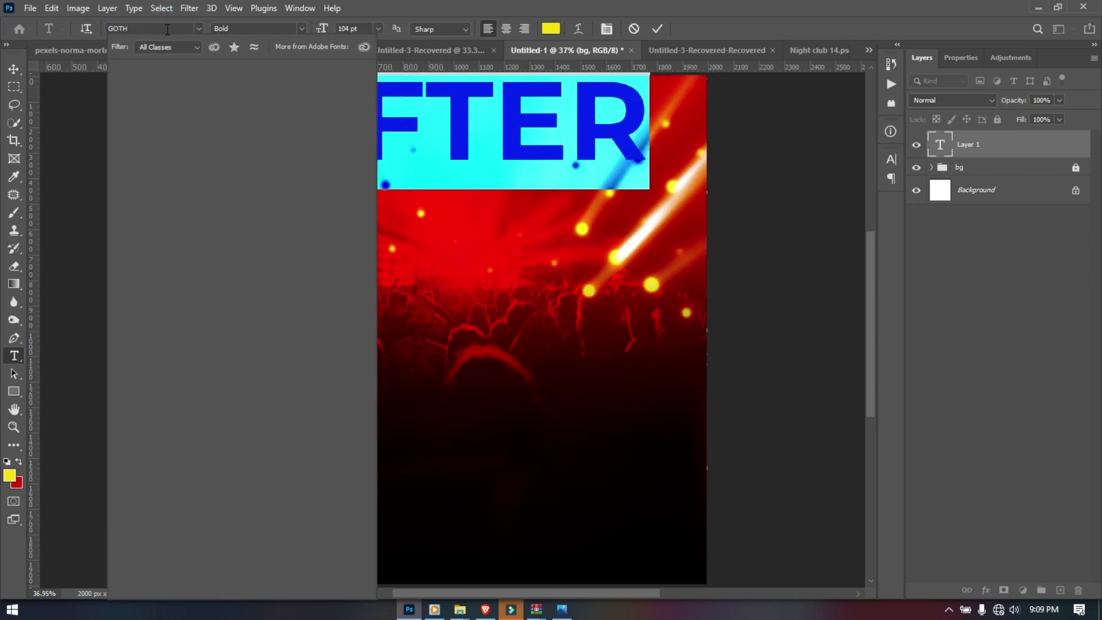
text(AM)
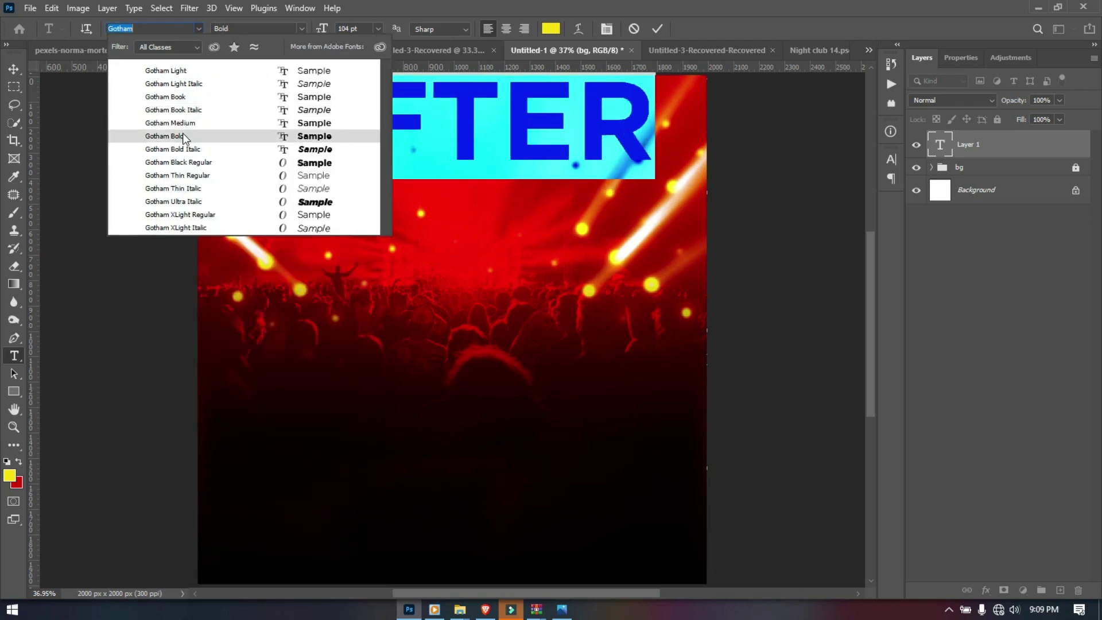
click(183, 138)
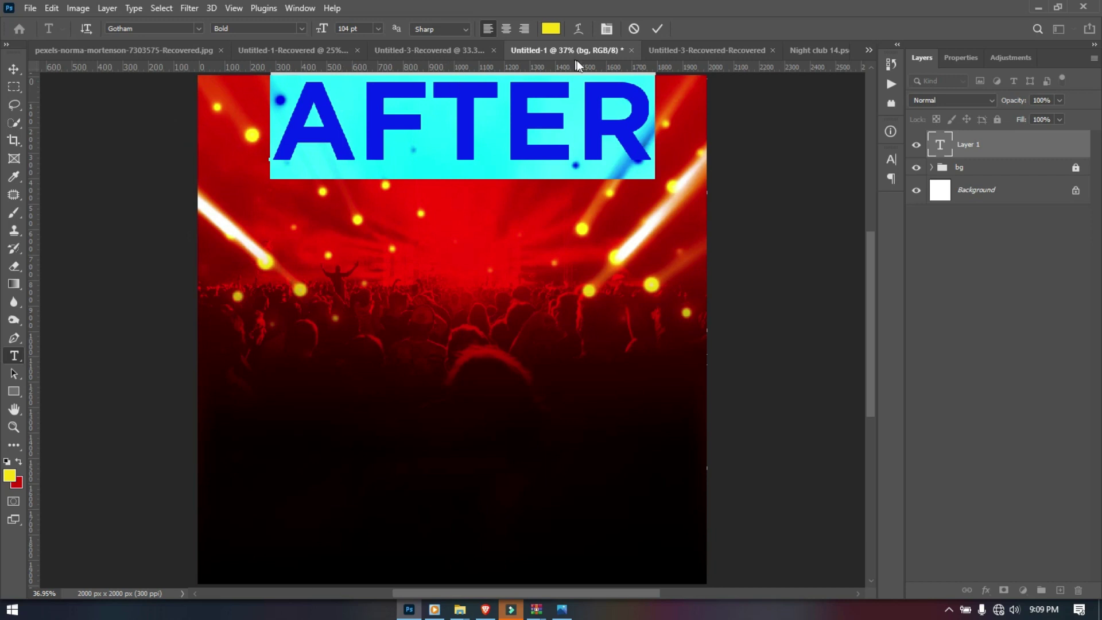
click(14, 69)
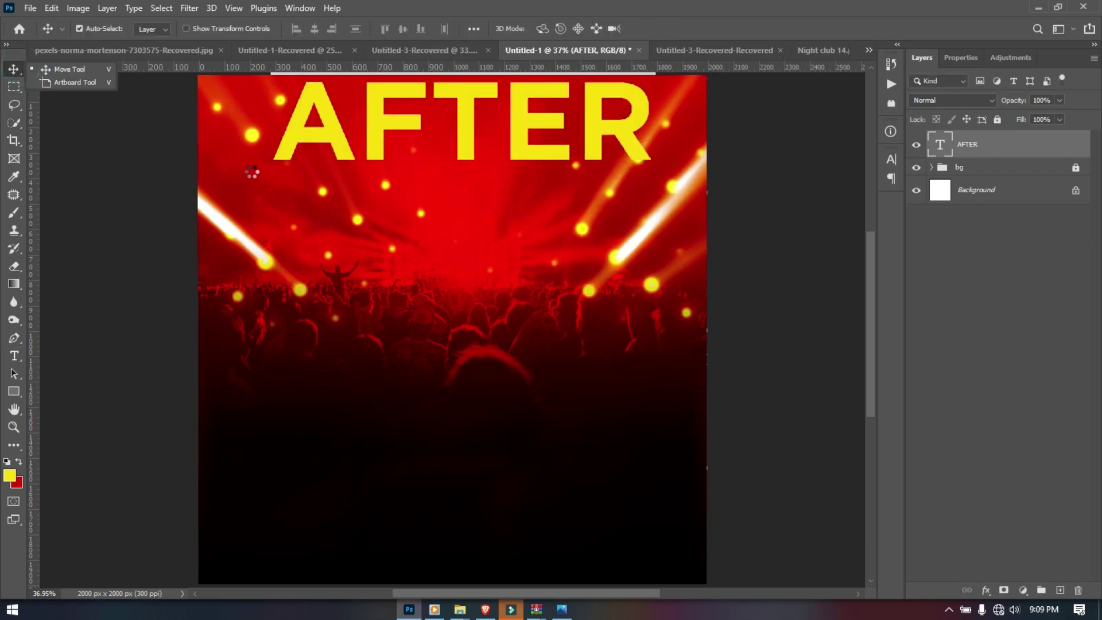
drag(343, 154, 338, 184)
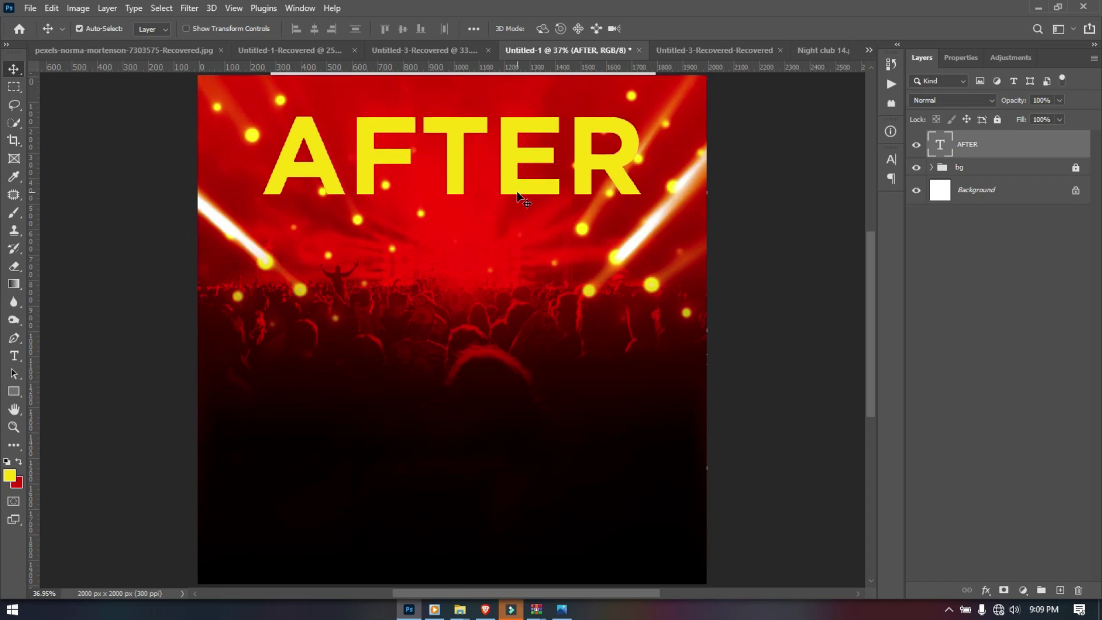
Unlock the bg group and add a Curves adjustment above Stage Lights, darkening the shadows with a point at input 59, output 44
click(963, 168)
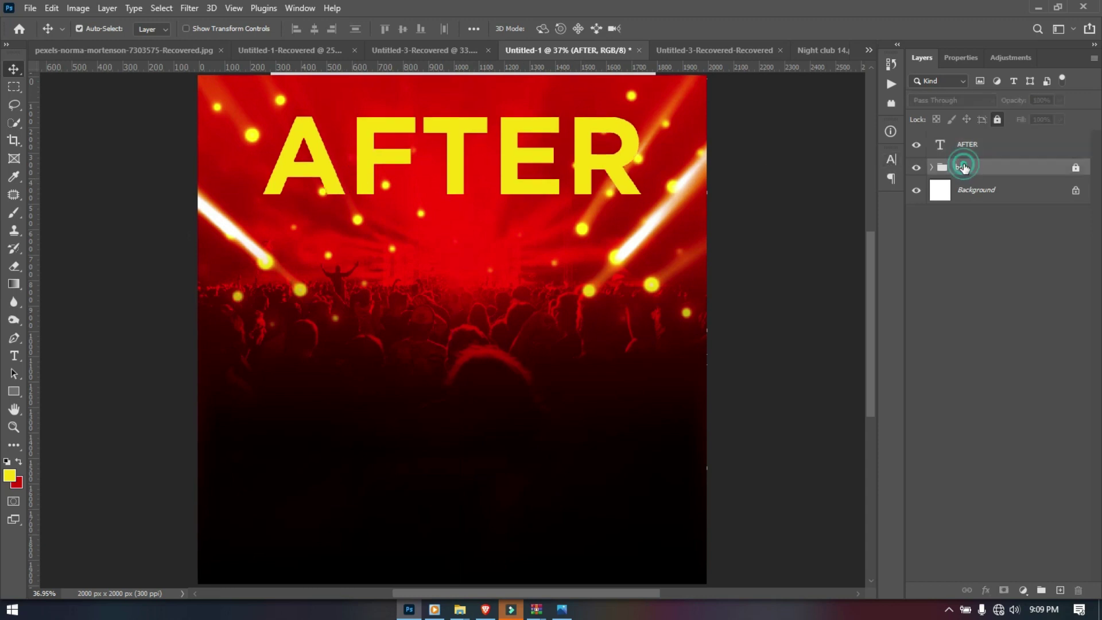
click(1076, 167)
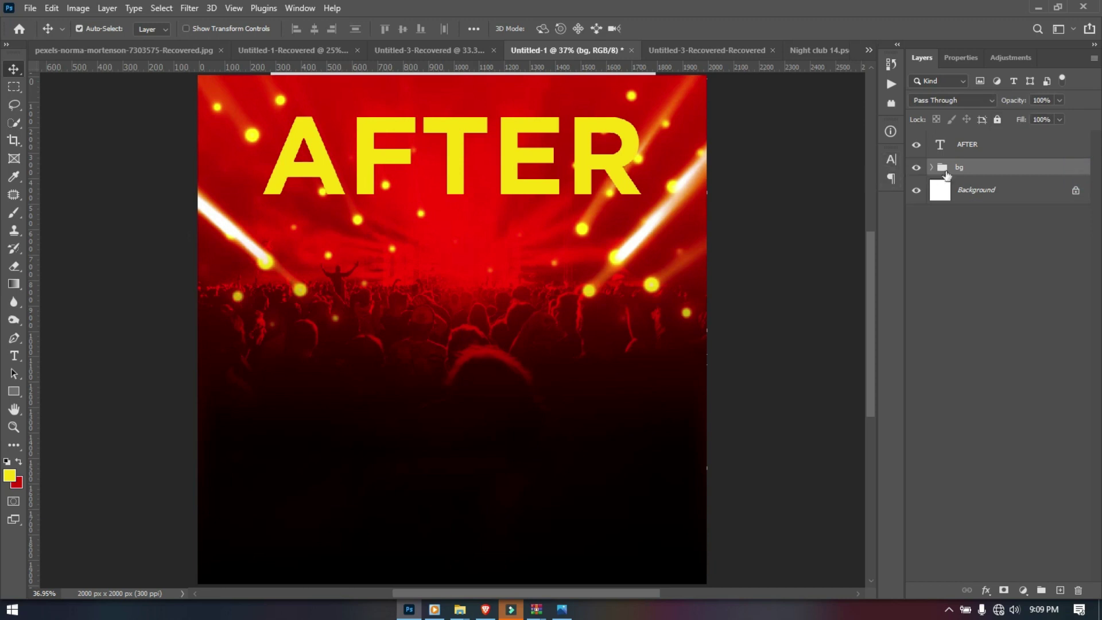
click(932, 168)
click(1009, 190)
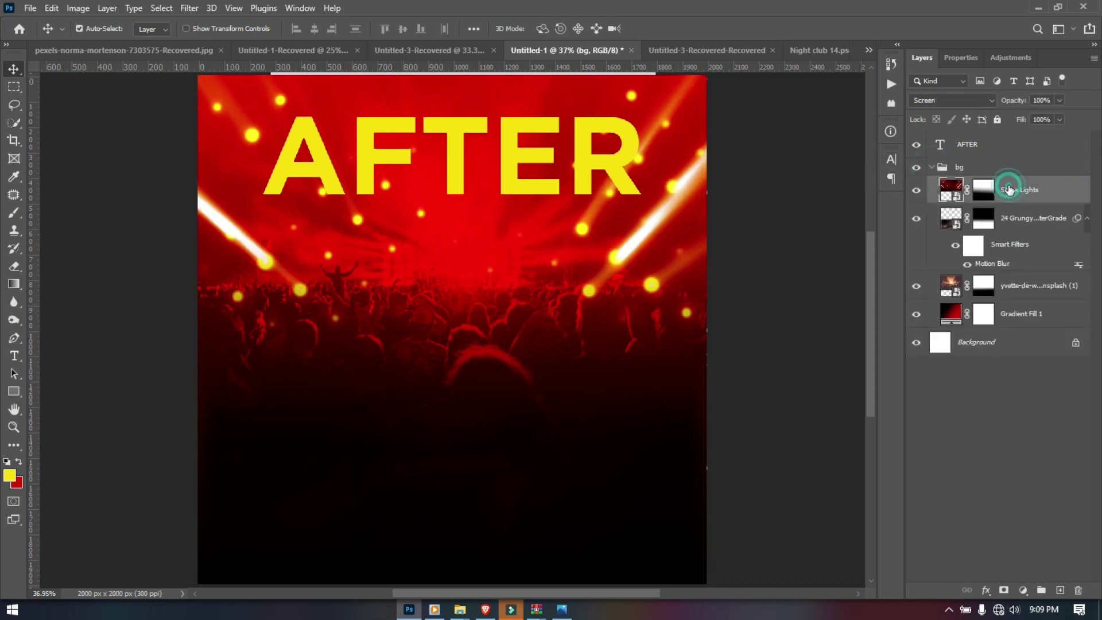
click(1008, 60)
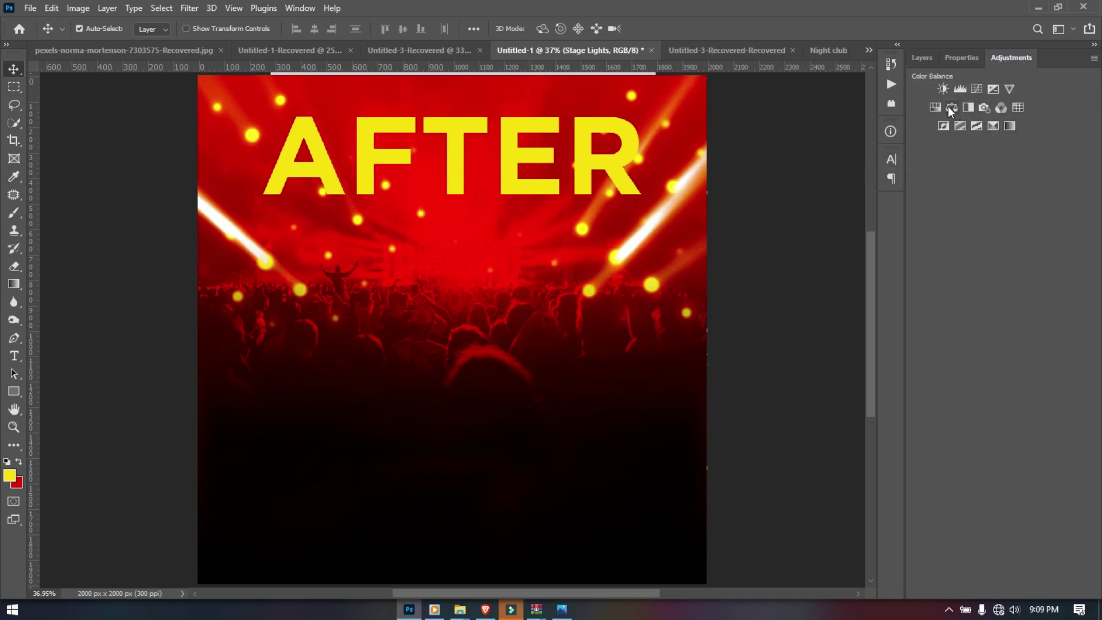
click(977, 90)
click(977, 238)
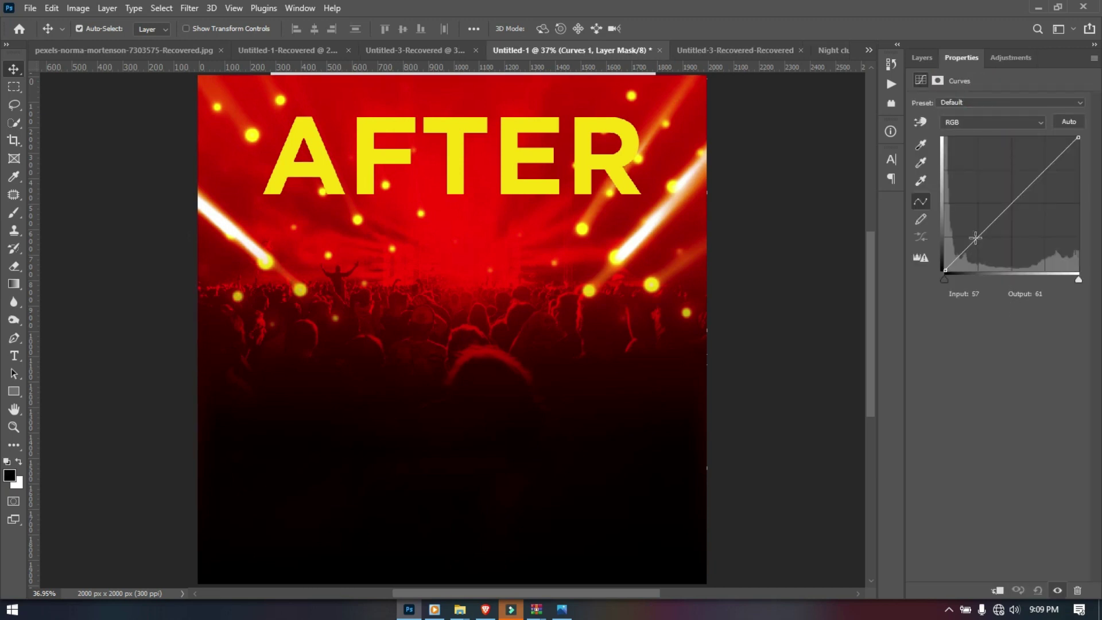
drag(976, 238, 976, 247)
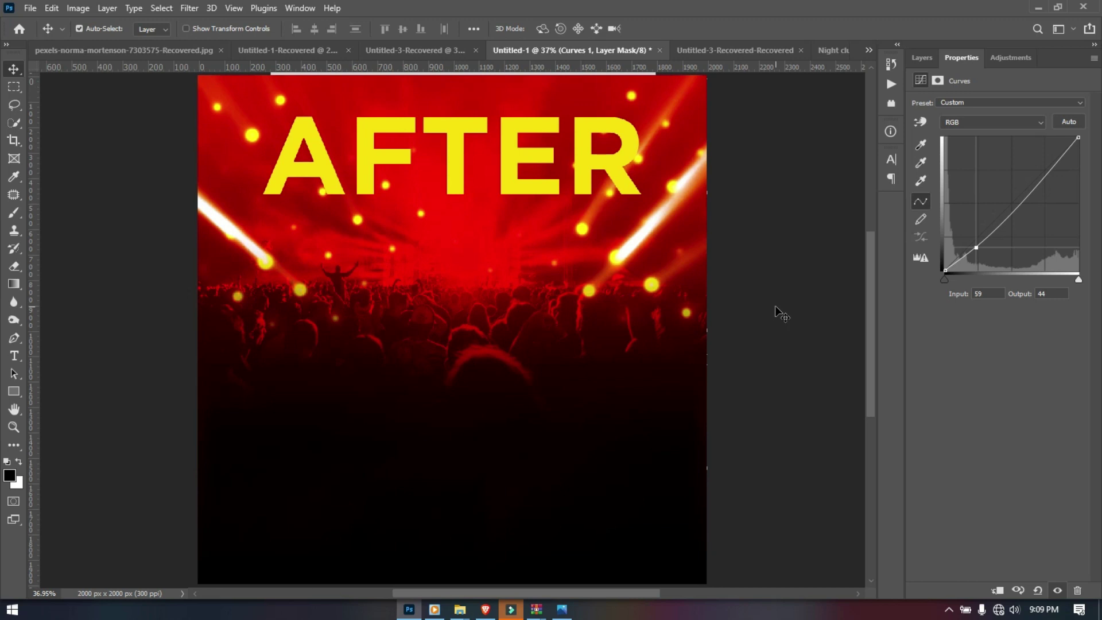
Collapse the bg group in the layer list and lock it again
click(916, 60)
click(932, 167)
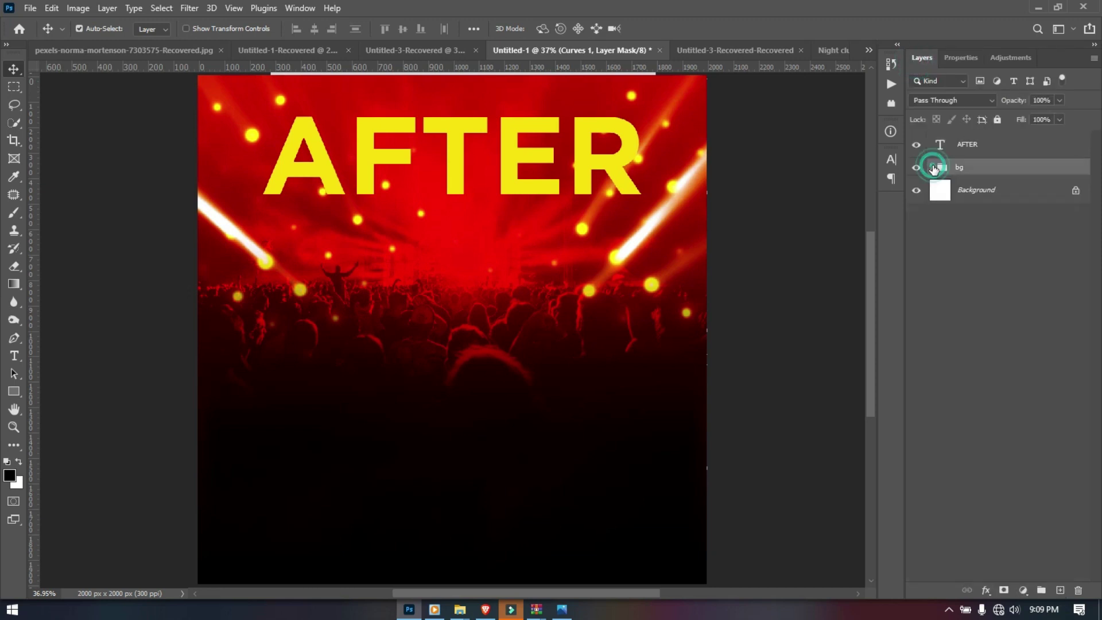
click(997, 119)
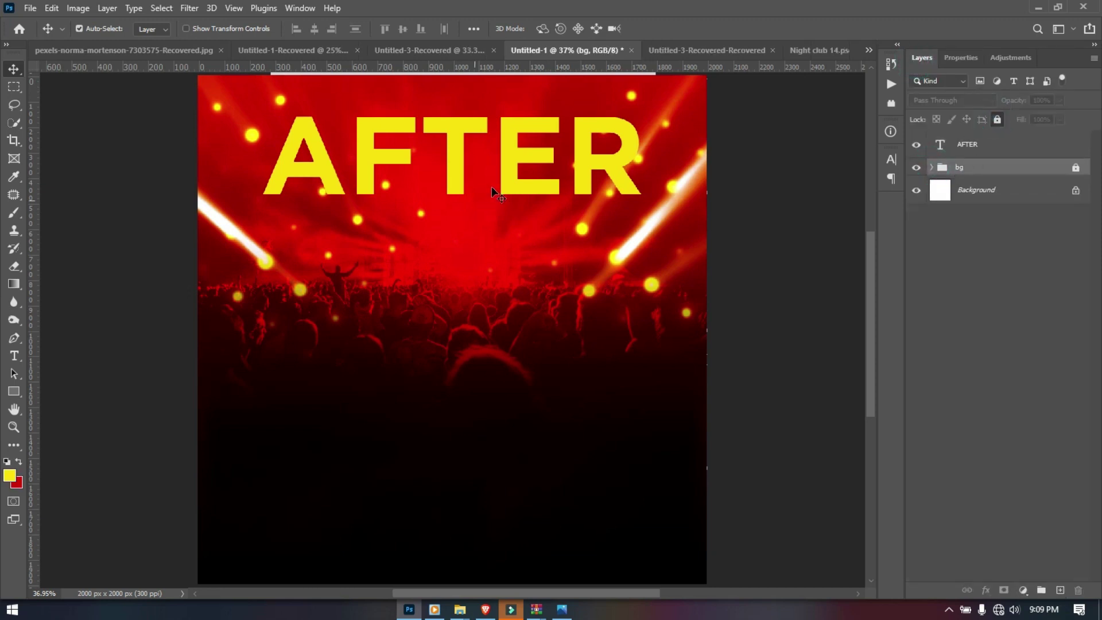
Center the AFTER text horizontally on the canvas and duplicate its layer
click(514, 172)
click(514, 172)
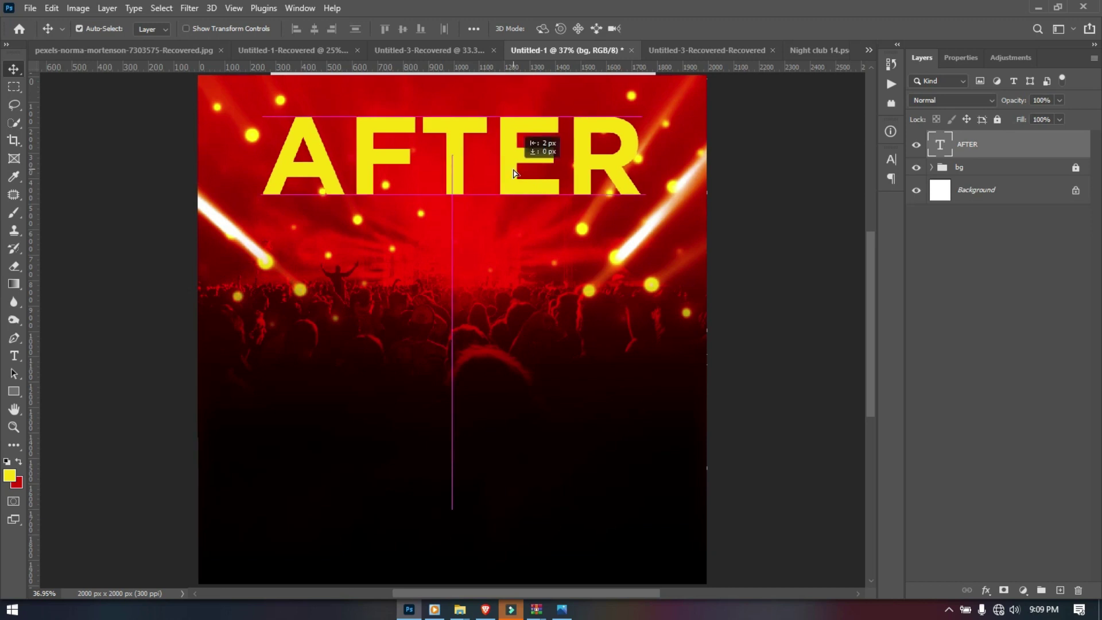
key(ctrl+j)
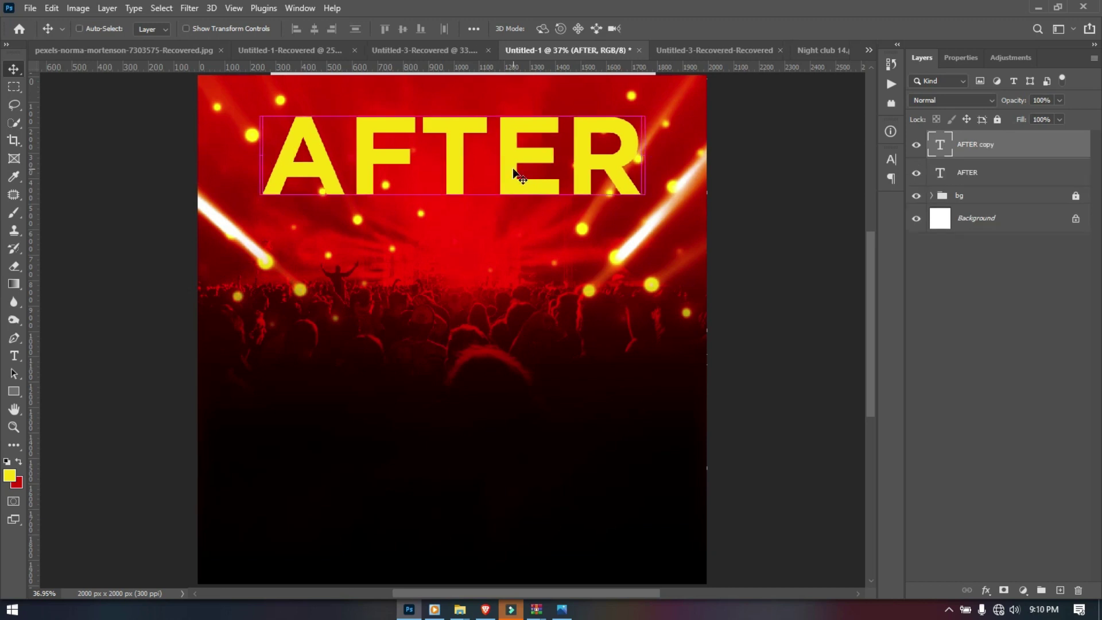
Recolor the duplicated AFTER text to dark yellow #9c8c01
double_click(414, 156)
click(550, 29)
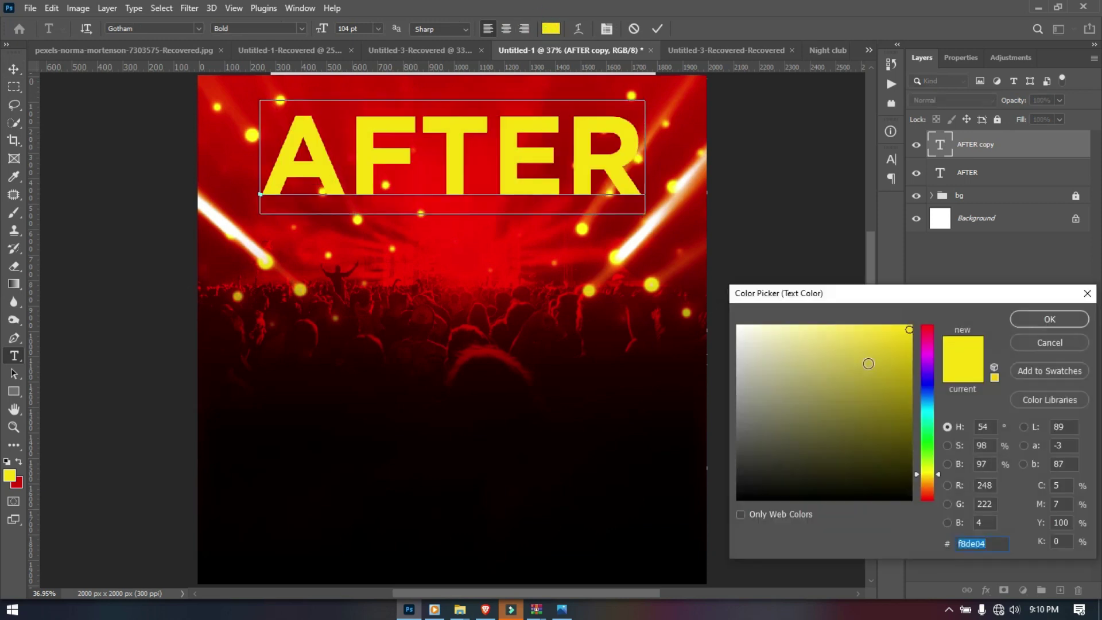
drag(903, 367, 910, 395)
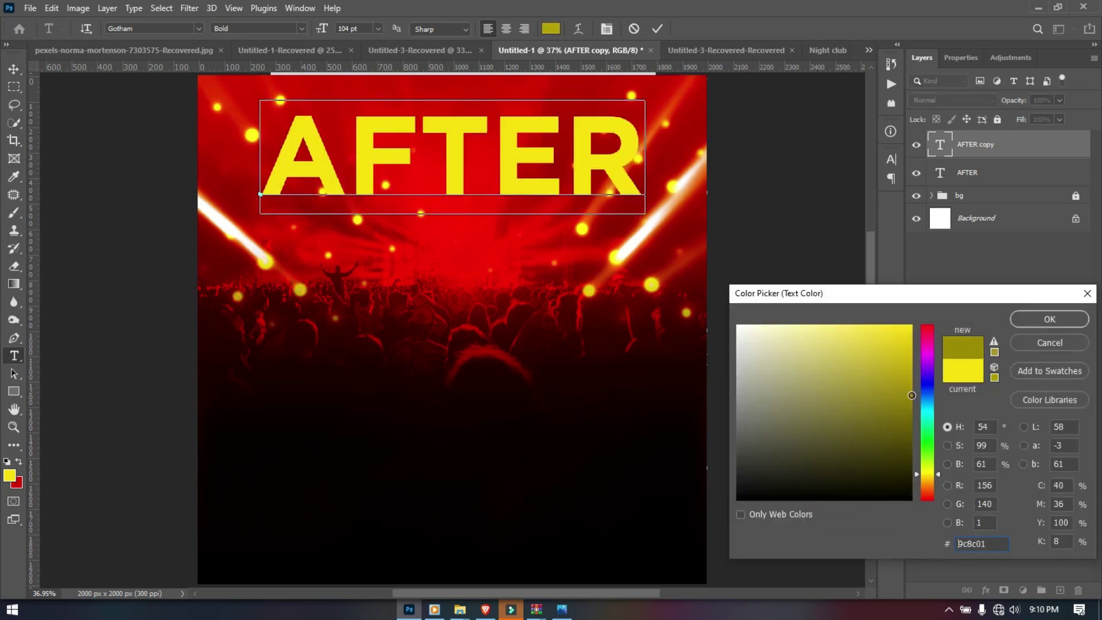
click(1030, 319)
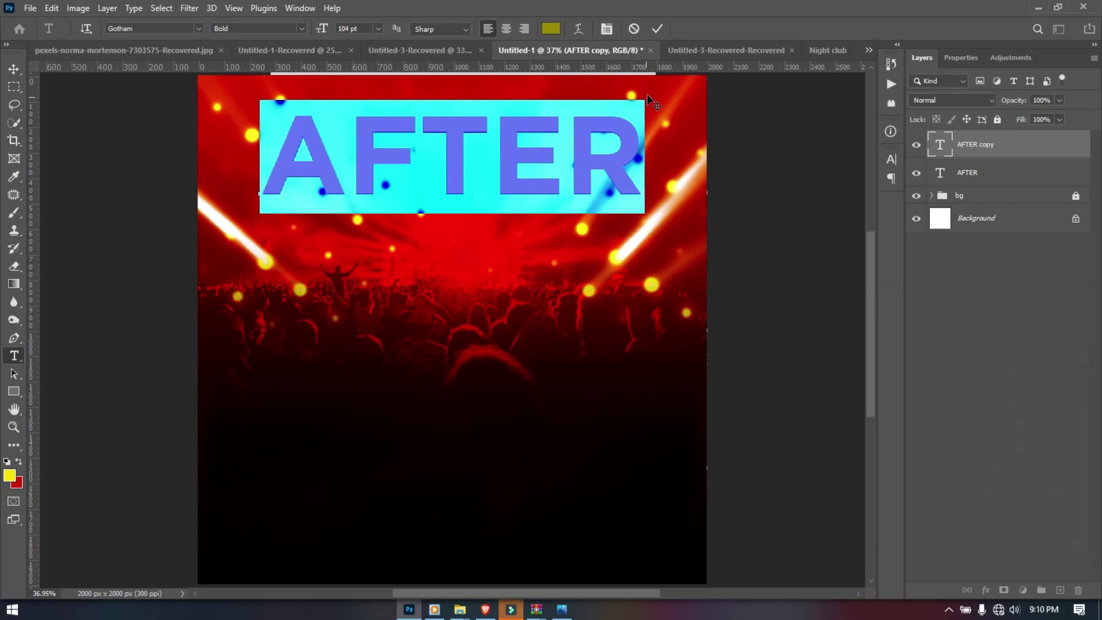
click(660, 26)
key(v)
Place the dark AFTER copy beneath the bright one and shift it about 8 px left as an offset shadow
click(985, 161)
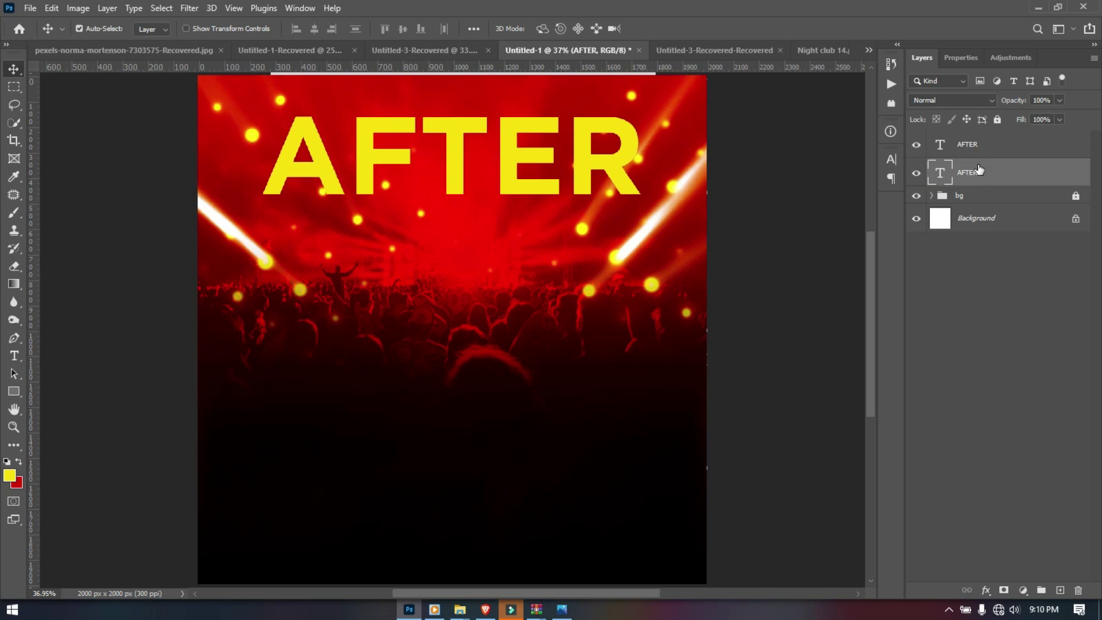
key(ctrl+t)
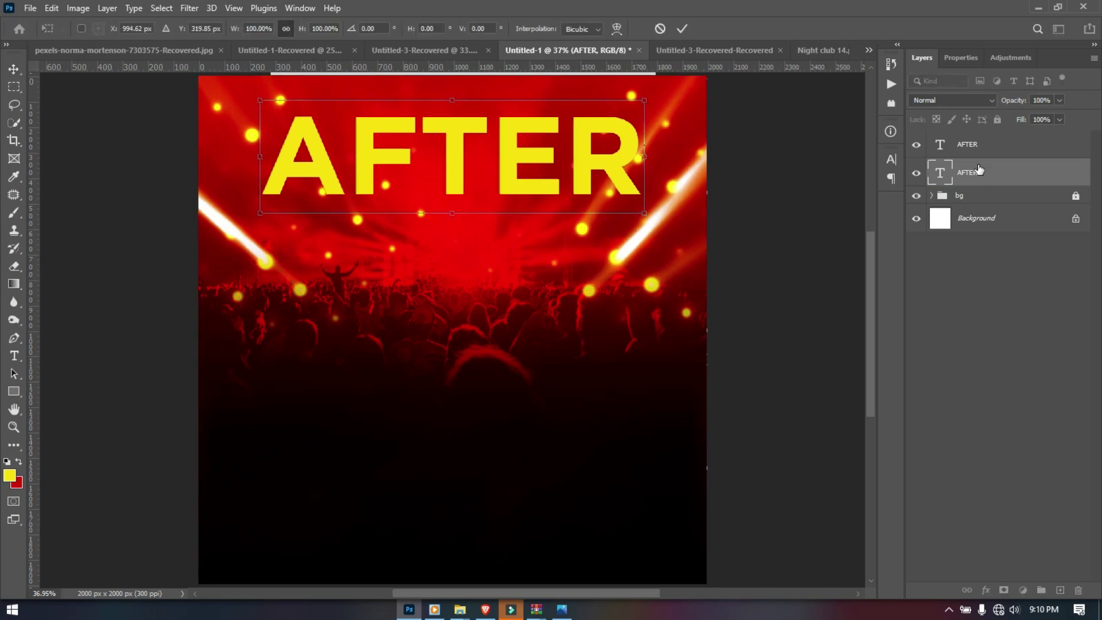
key(Left)
key(Left)
key(Left)
key(Left)
key(Left)
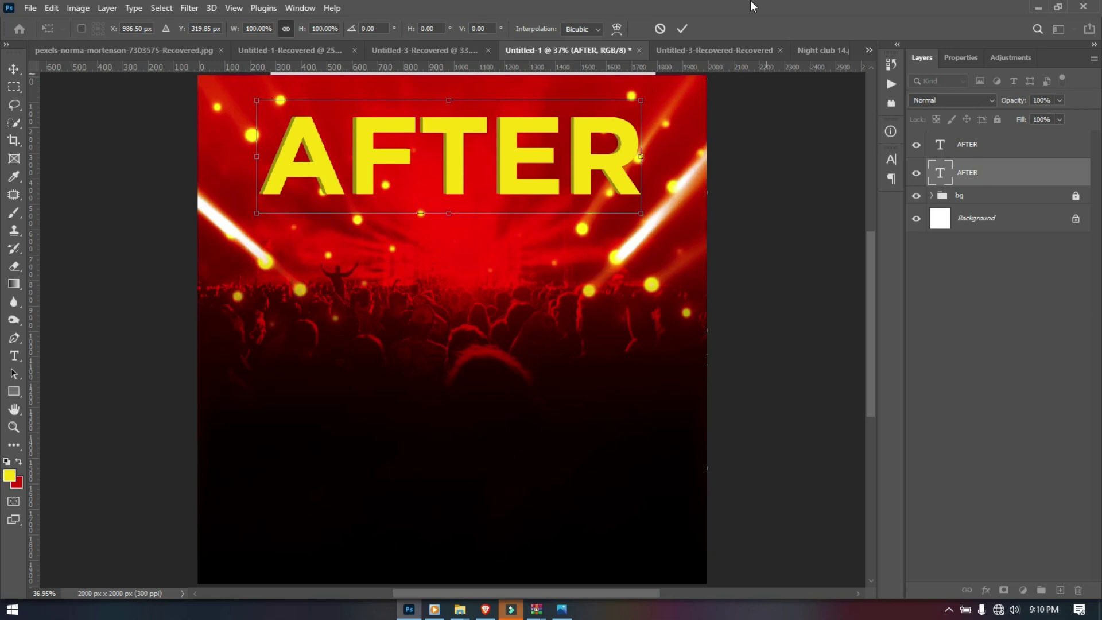
click(681, 29)
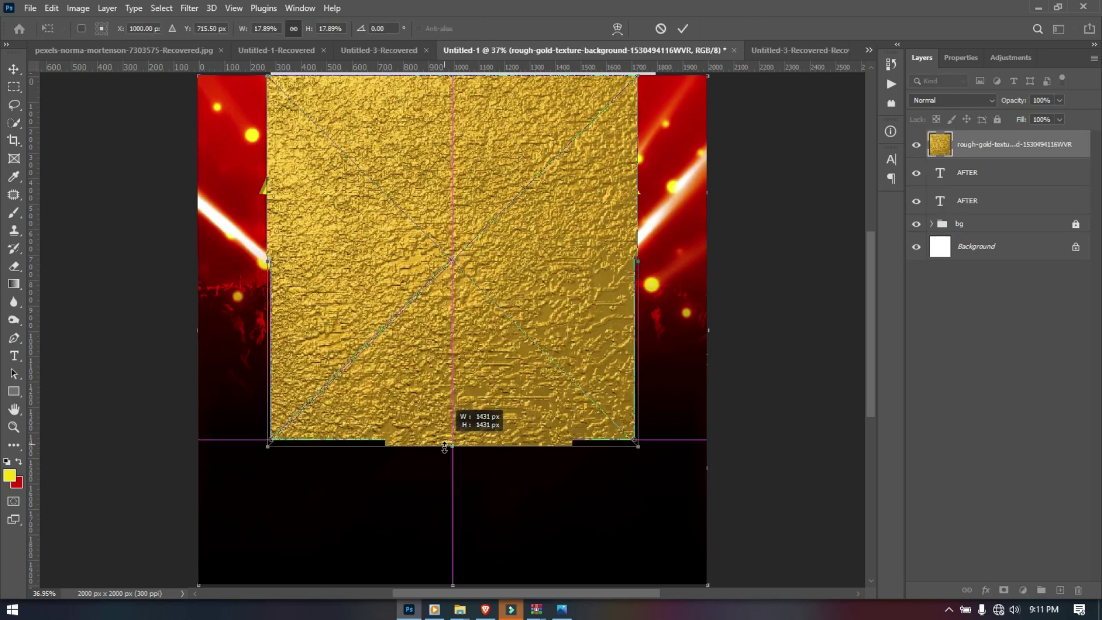
Scale the placed rough gold texture to about 19.22% and move it up to cover the AFTER text
drag(453, 443, 443, 467)
drag(497, 340, 499, 223)
click(682, 28)
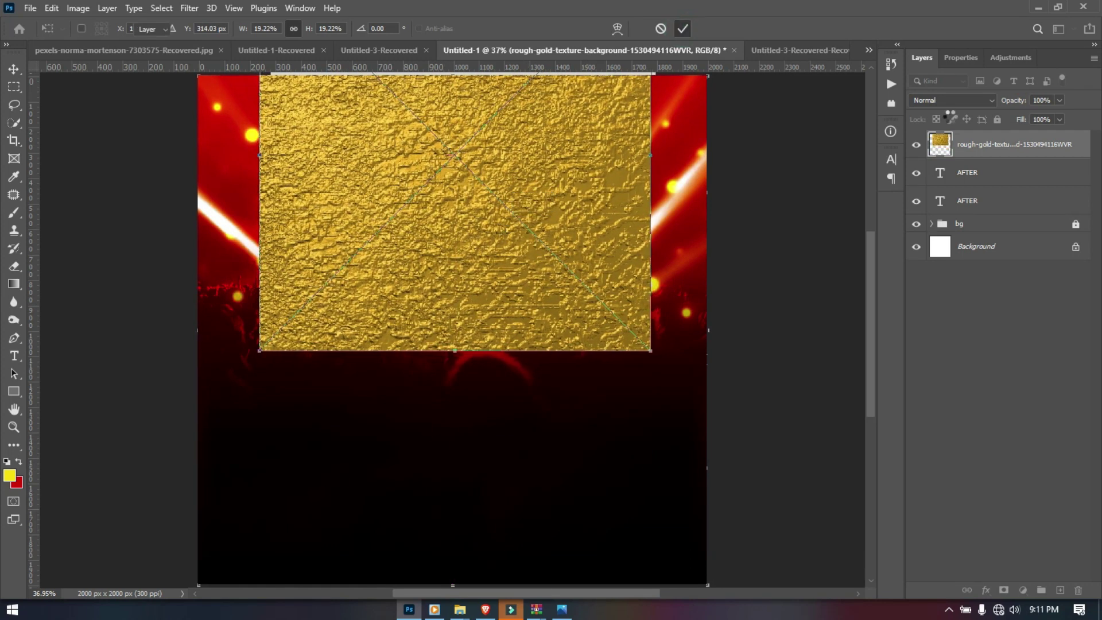
Clip the rough gold texture to the bright AFTER text and set its blend mode to Overlay
alt+click(976, 156)
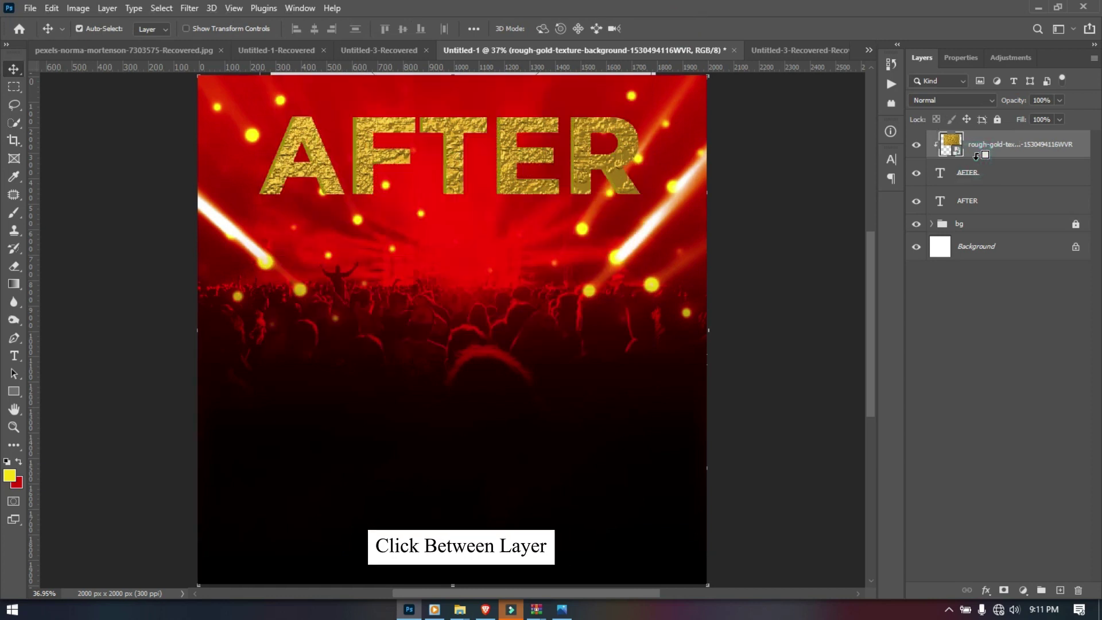
click(955, 101)
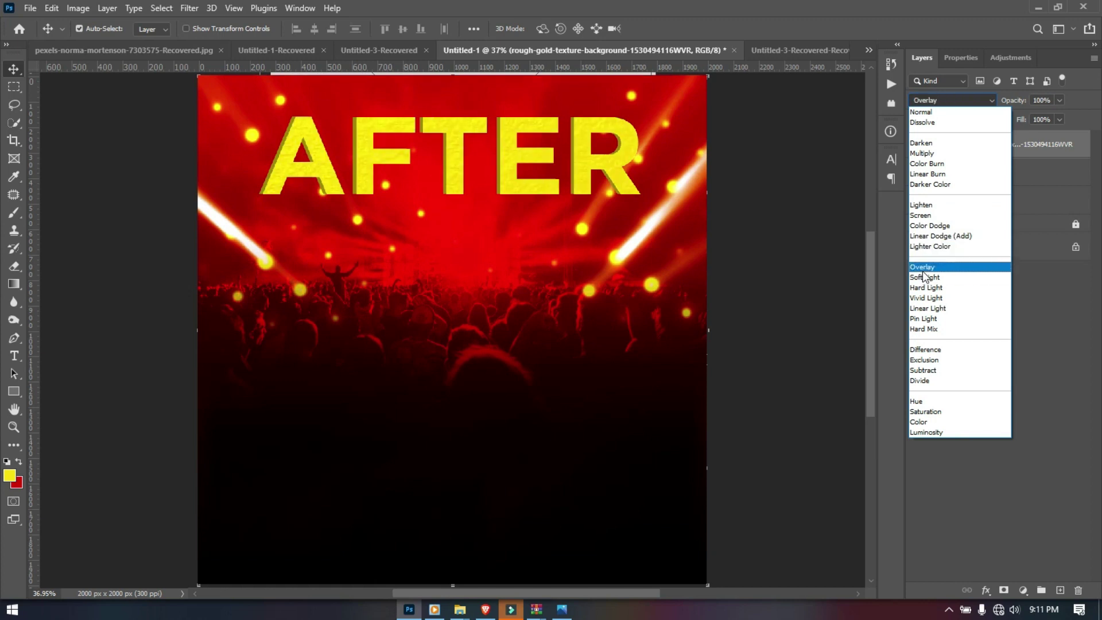
click(923, 271)
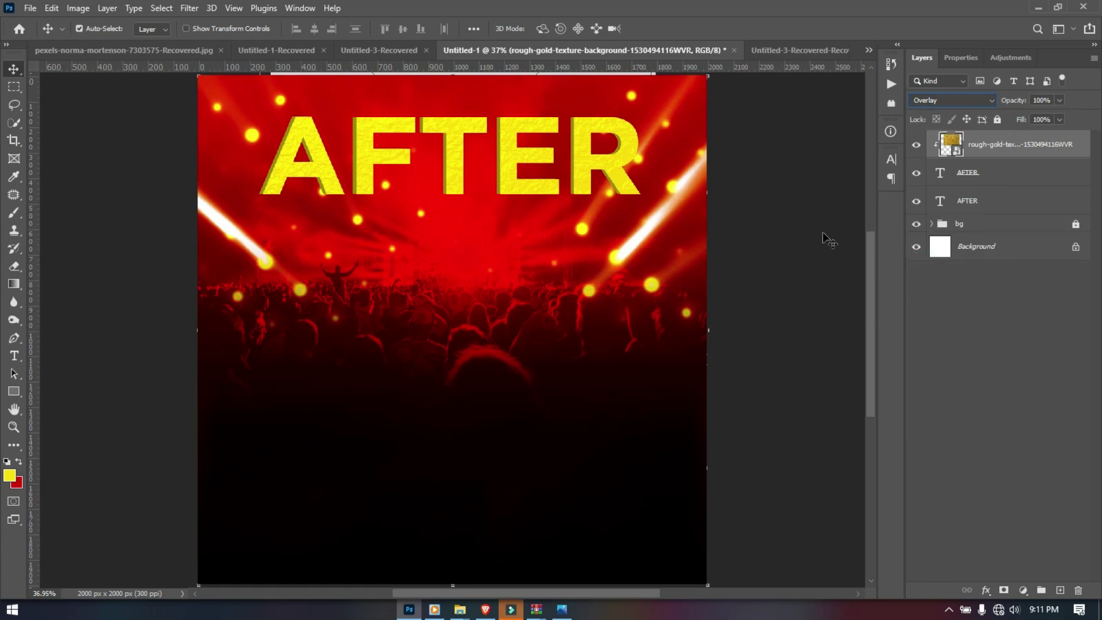
Add the text WORK and place it directly beneath the AFTER headline
key(t)
click(295, 292)
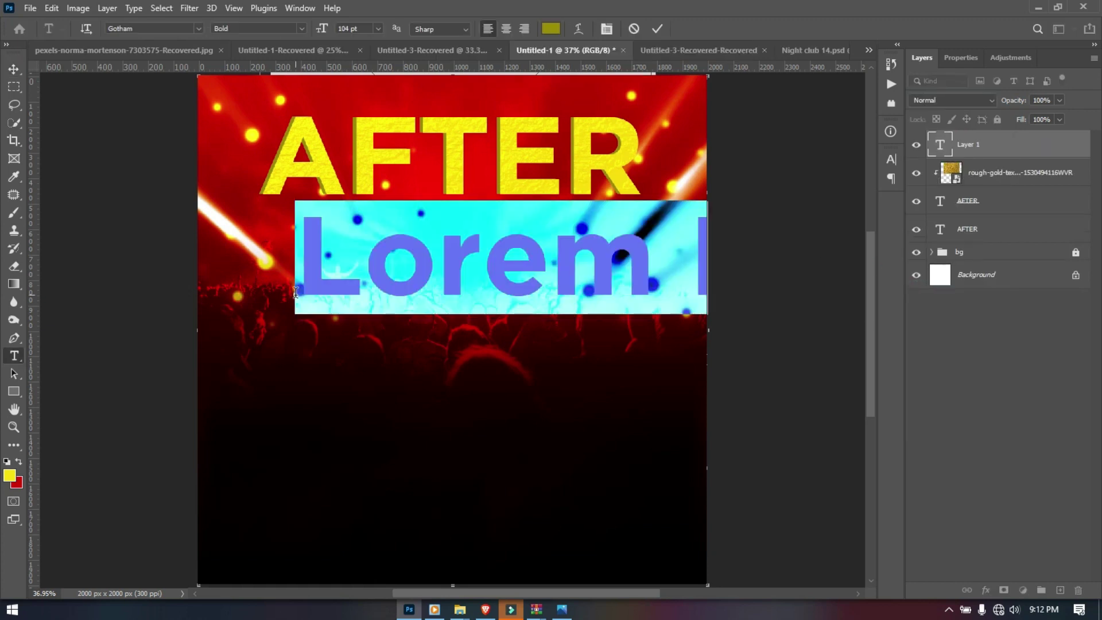
text(WOR)
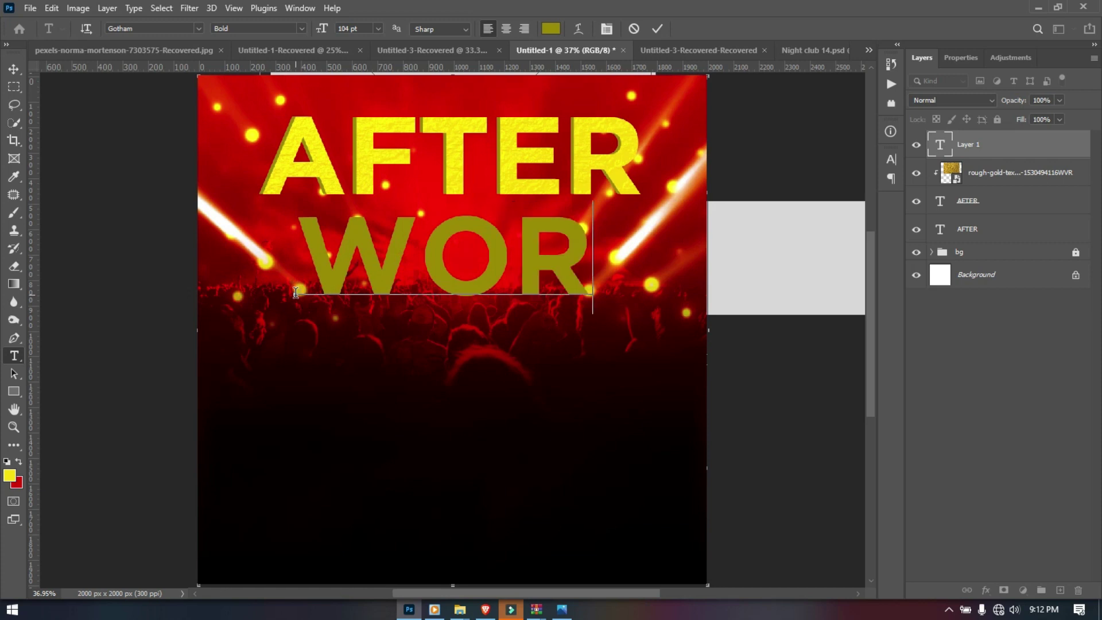
text(K)
key(ctrl+a)
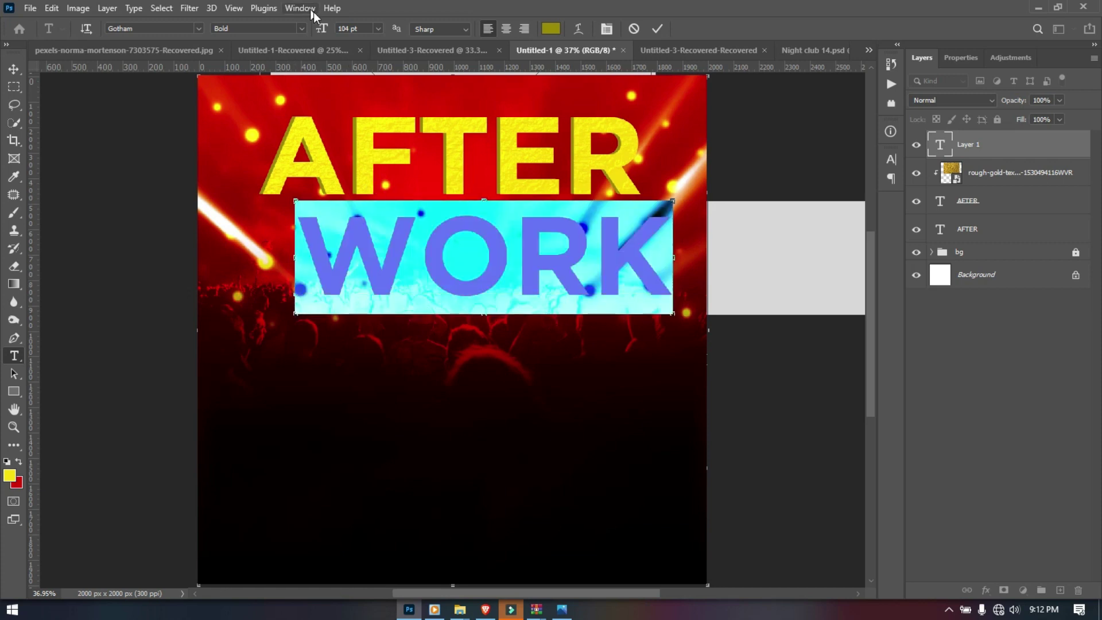
click(13, 68)
drag(352, 250, 329, 235)
Set the WORK layer's fill to 0% and give it an off-white #fafafa stroke
click(1059, 119)
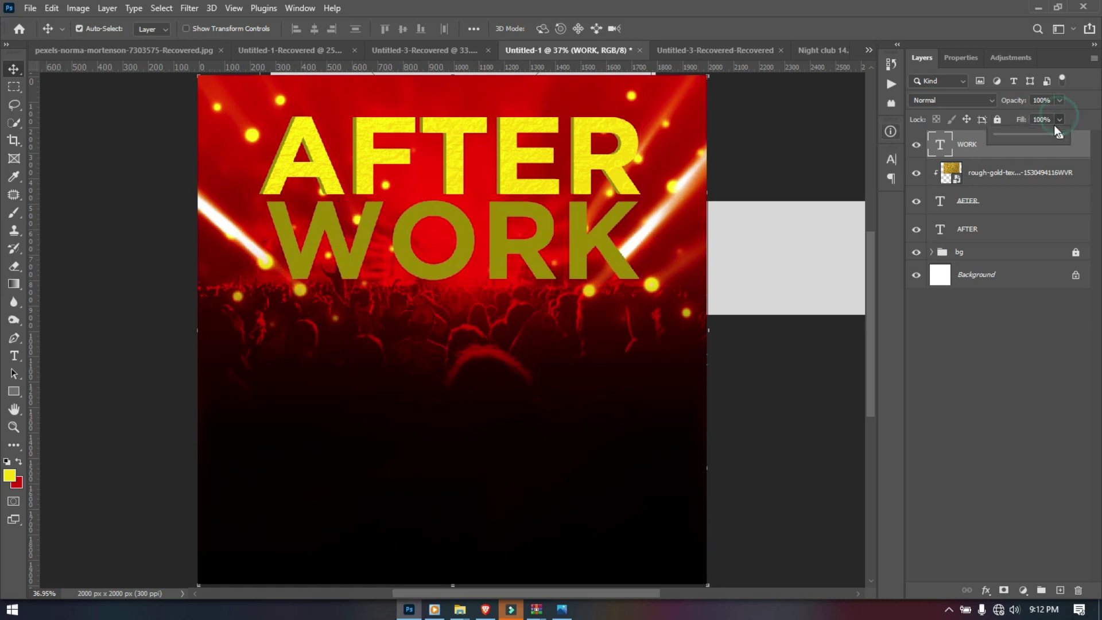
drag(1057, 133, 967, 125)
right_click(963, 132)
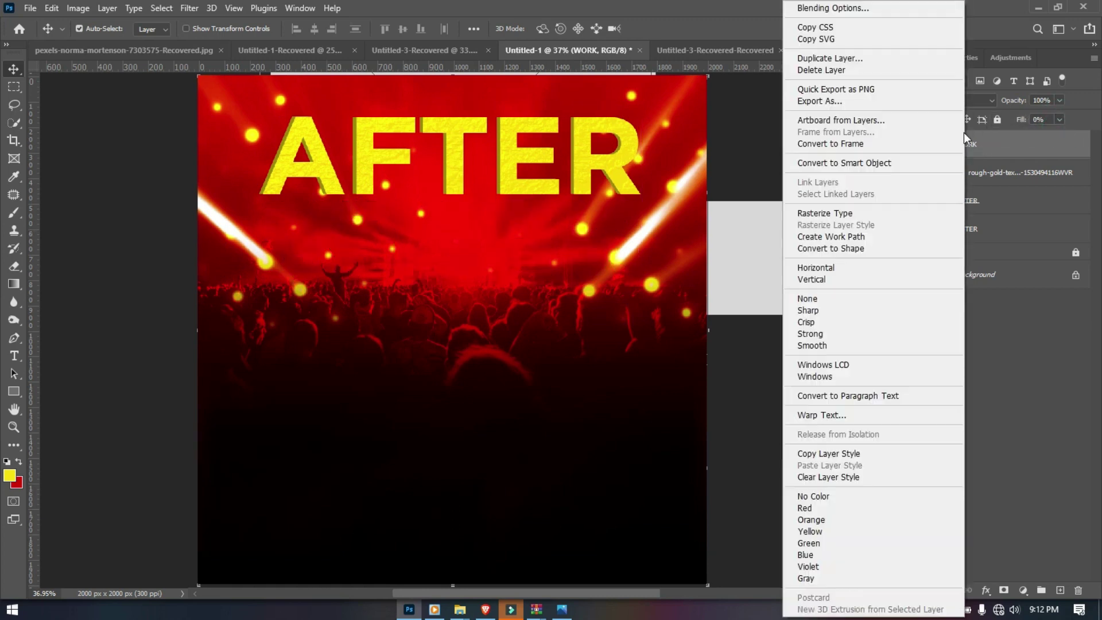
click(838, 9)
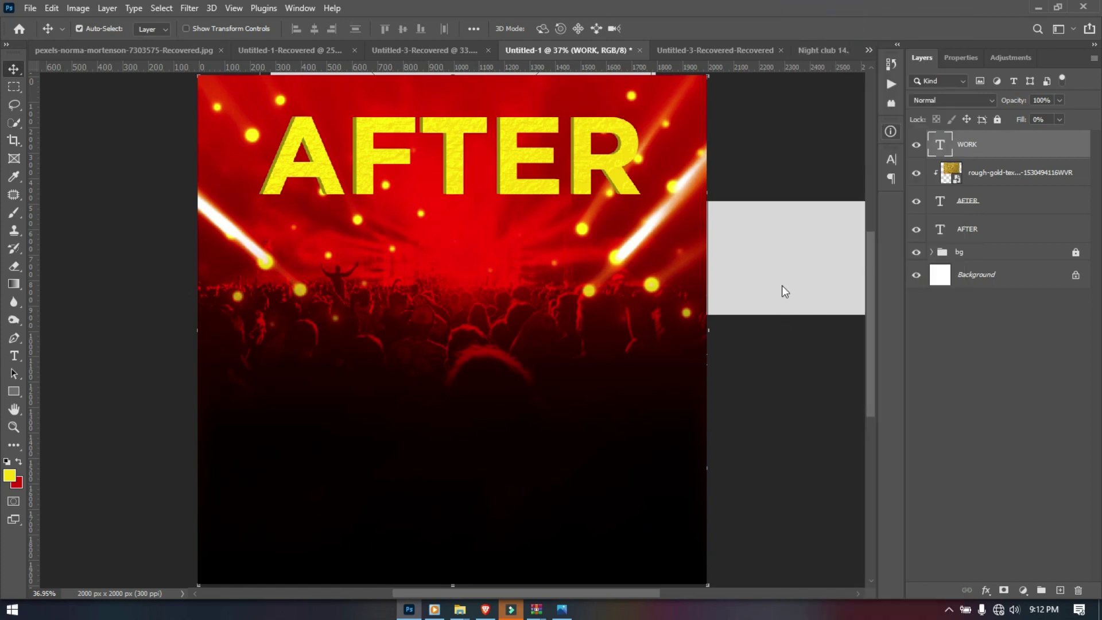
drag(715, 266, 840, 182)
click(640, 290)
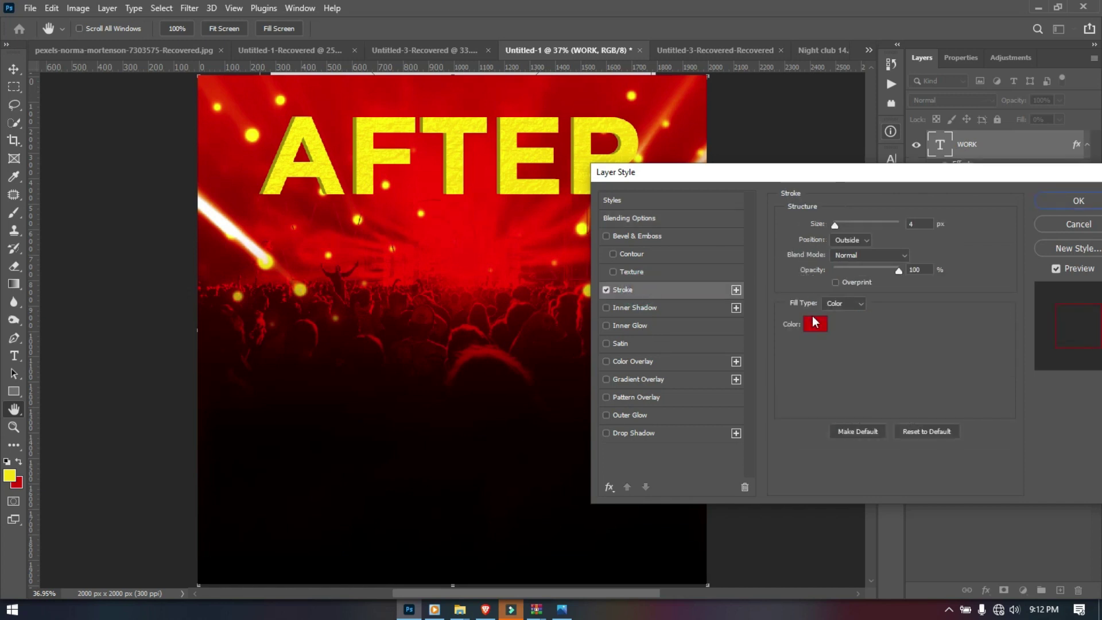
click(815, 323)
drag(770, 345, 731, 328)
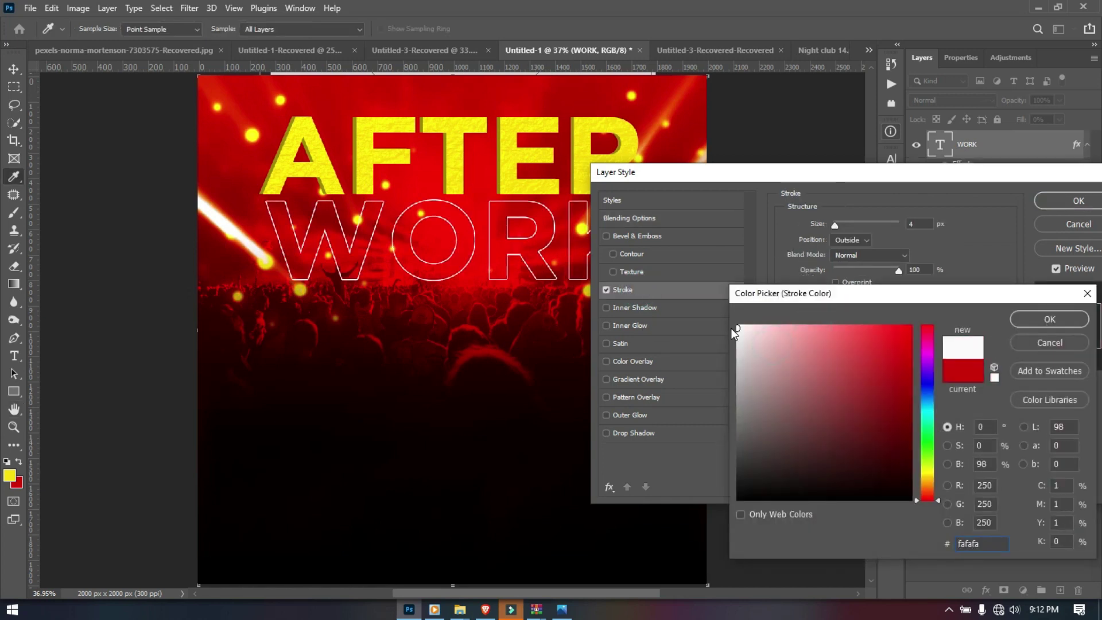
key(Return)
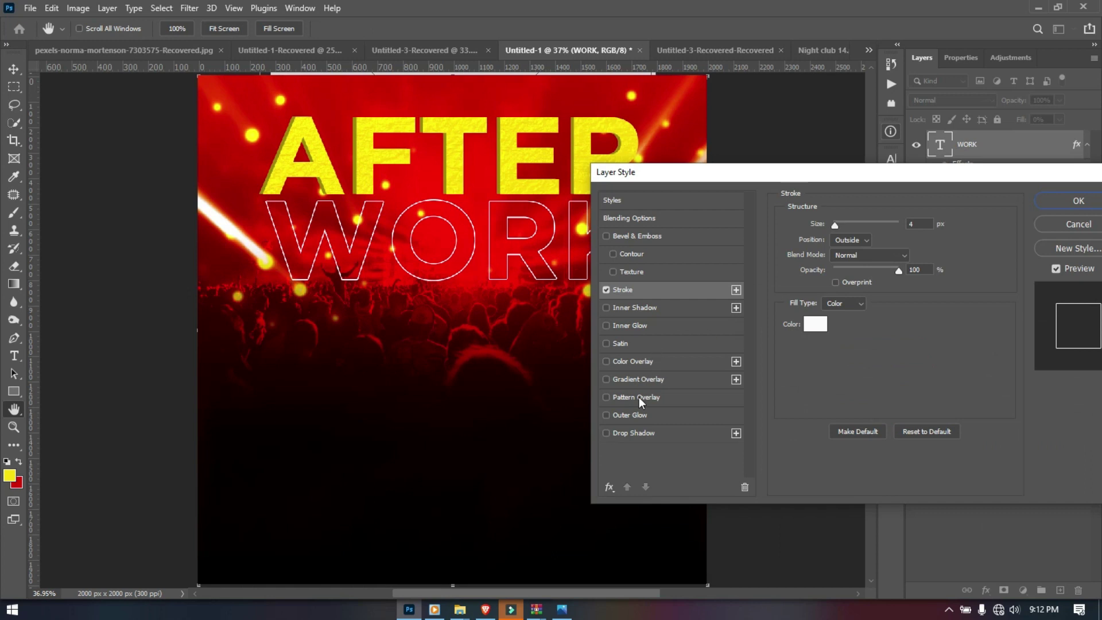
Add a white #ffffff outer glow to WORK with 98% opacity, 13% spread and 35 px size
click(639, 415)
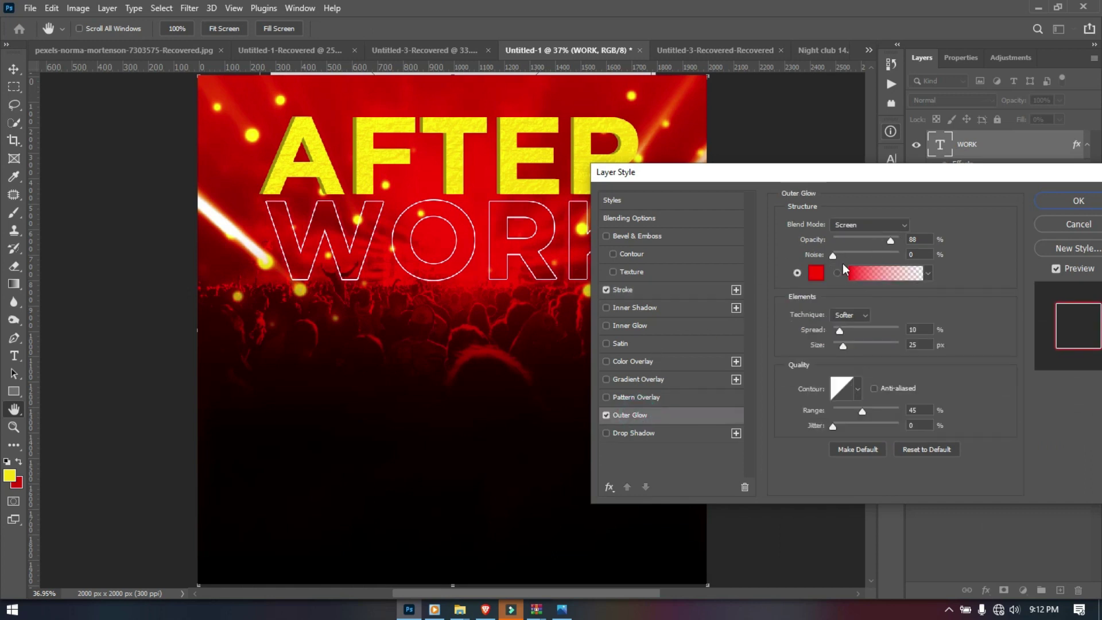
drag(843, 346, 847, 350)
click(815, 272)
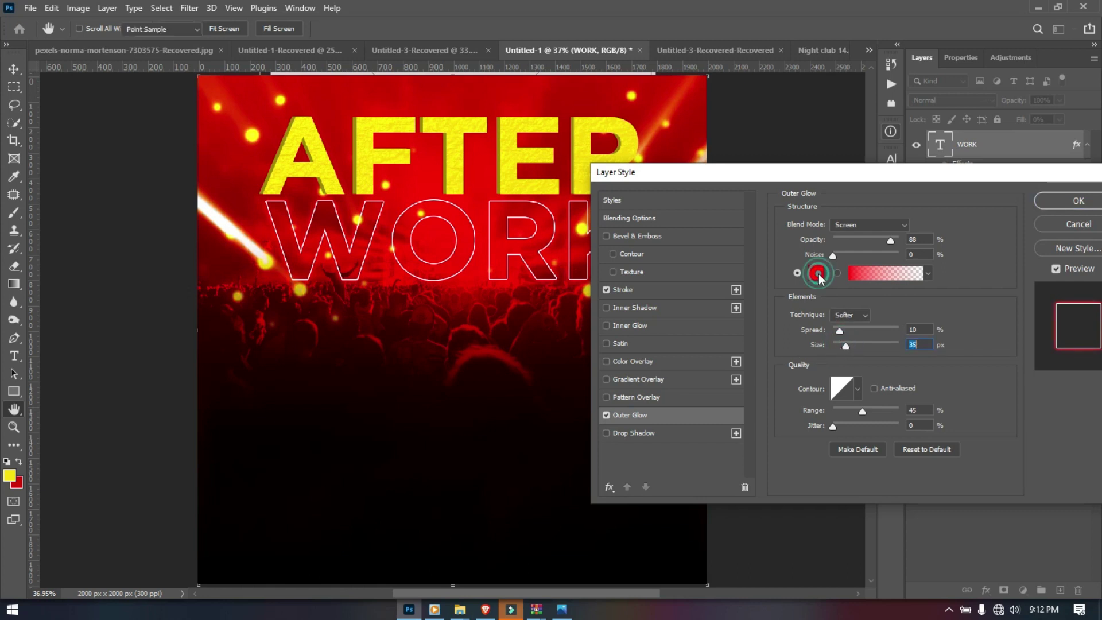
click(738, 326)
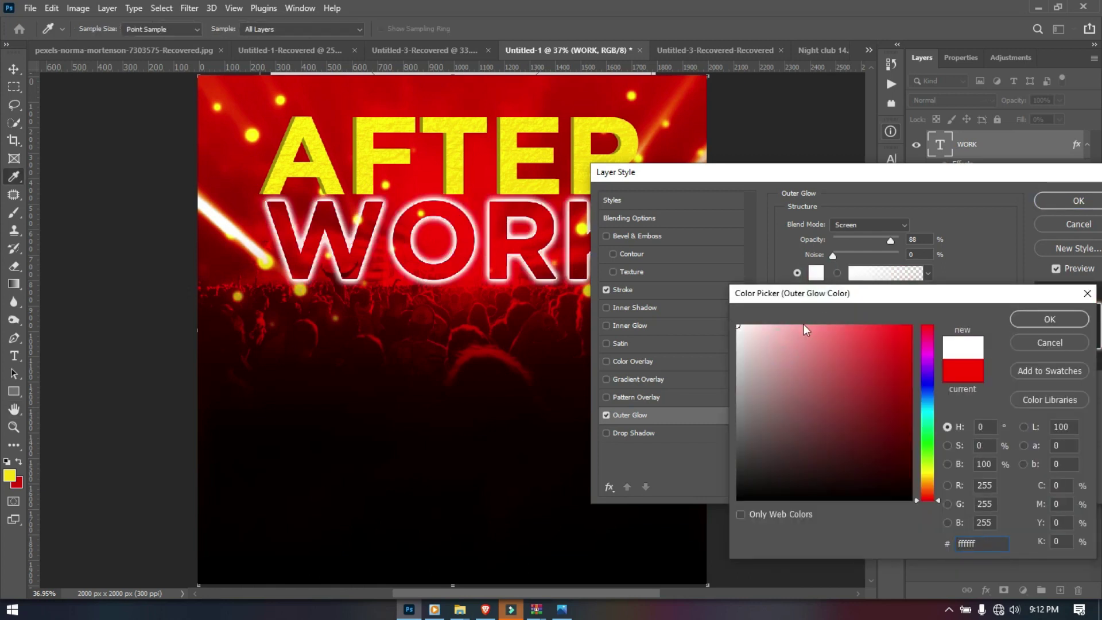
click(1025, 318)
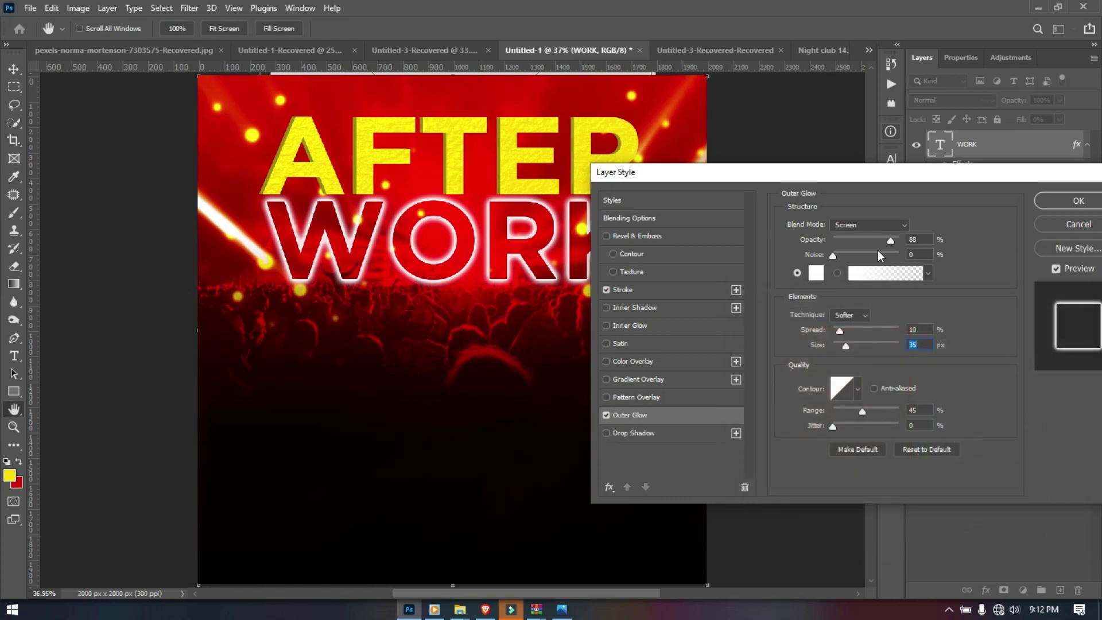
drag(891, 240, 889, 241)
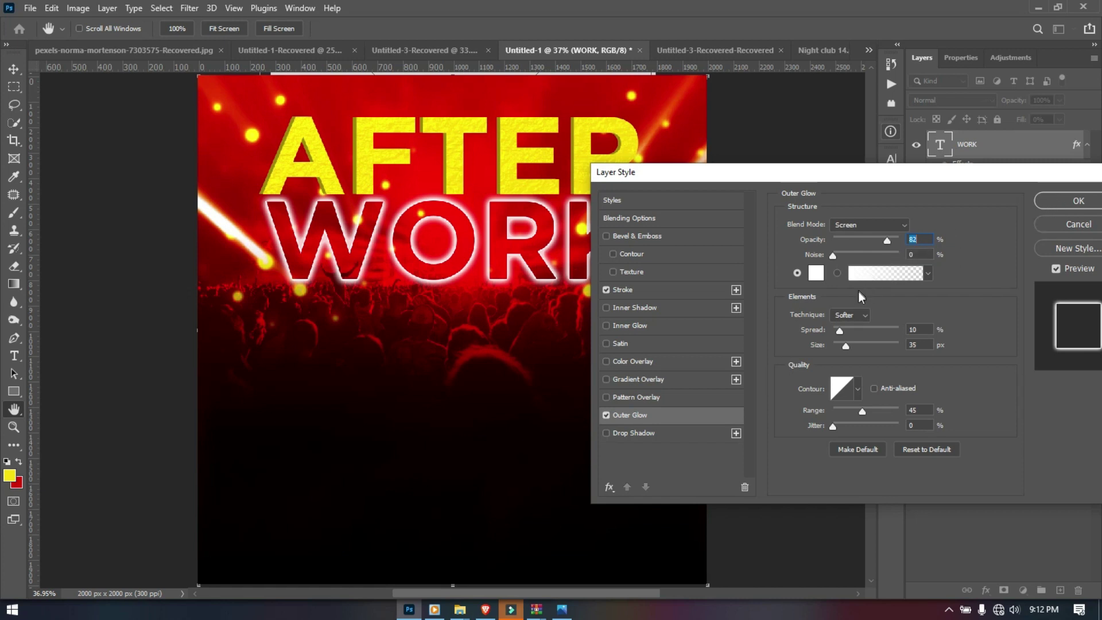
drag(839, 329, 841, 329)
drag(889, 239, 898, 243)
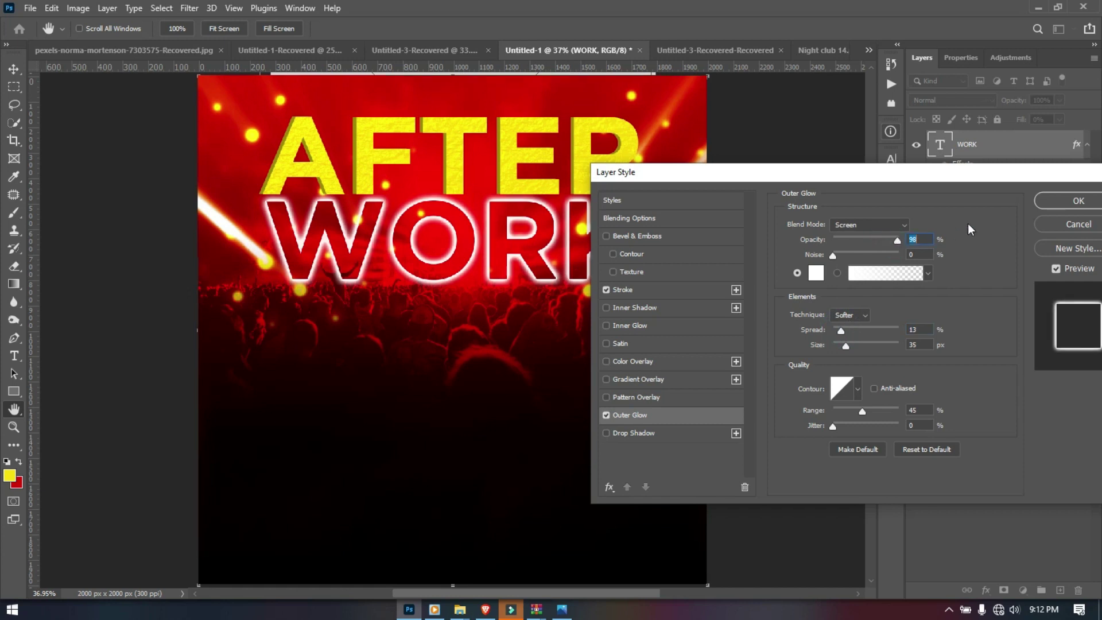
click(1055, 202)
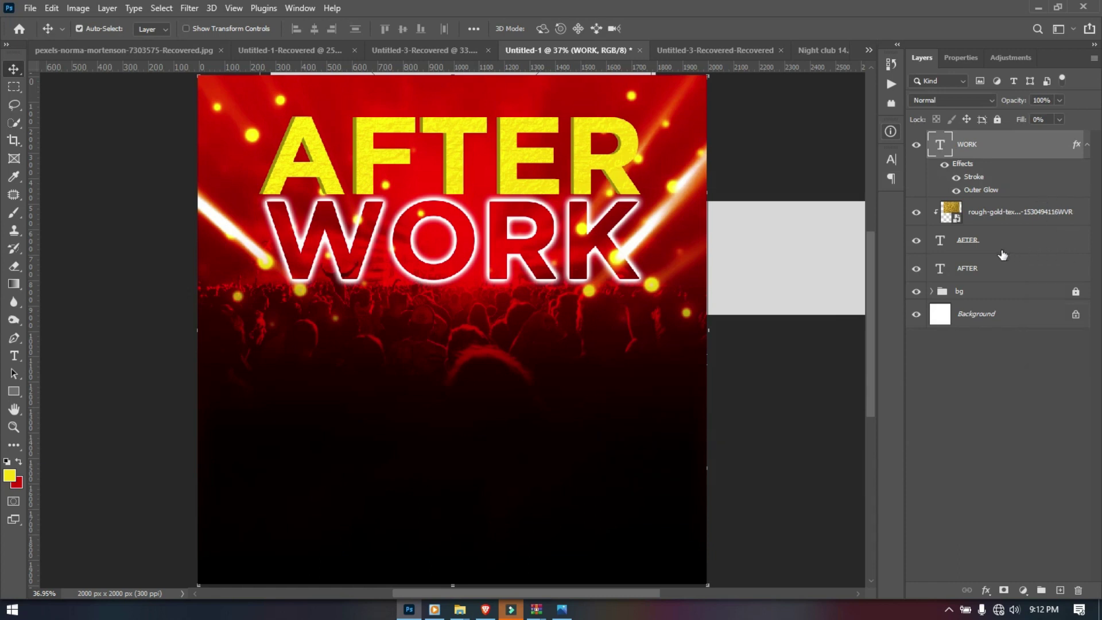
Group the gold texture, AFTER and WORK layers and transform the group with a -6.88° vertical skew and about 104.91% scale
shift+click(998, 274)
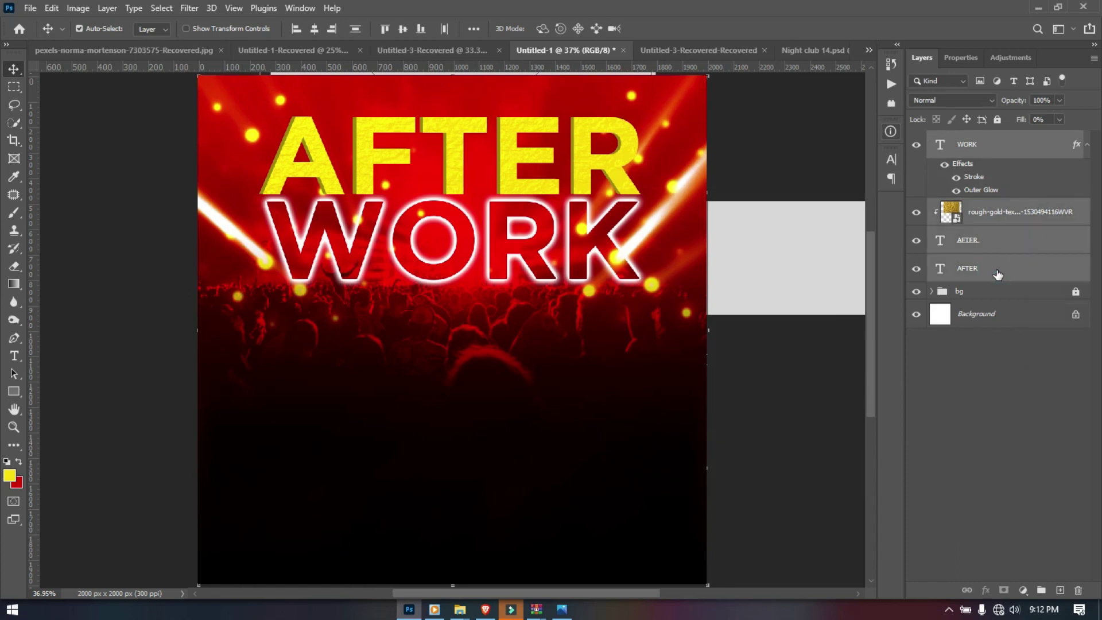
key(ctrl+g)
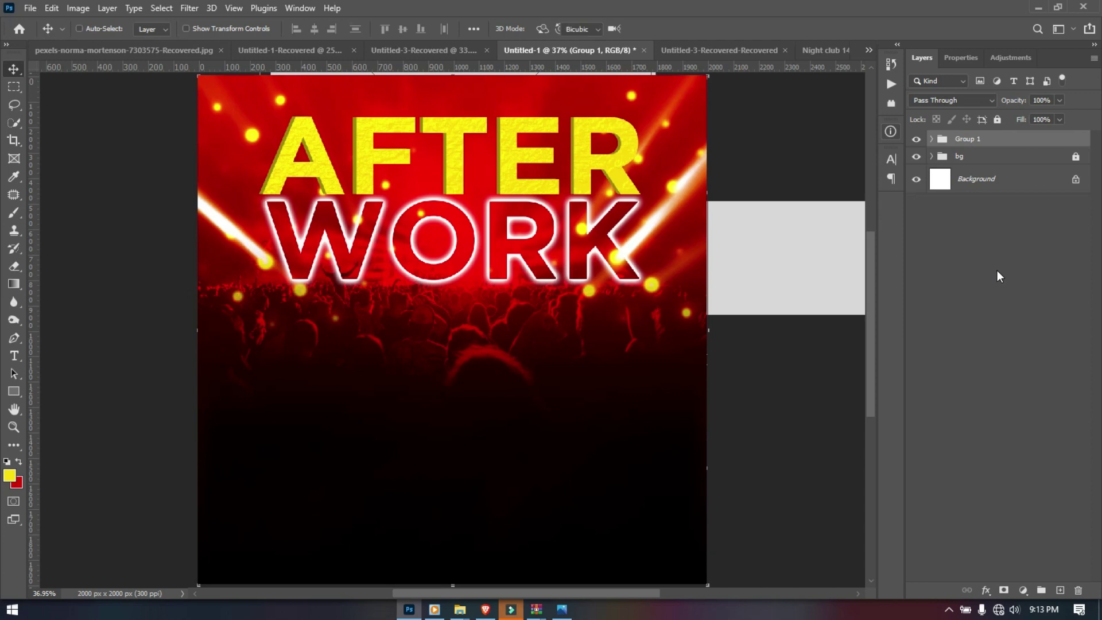
key(ctrl+t)
key(ctrl+minus)
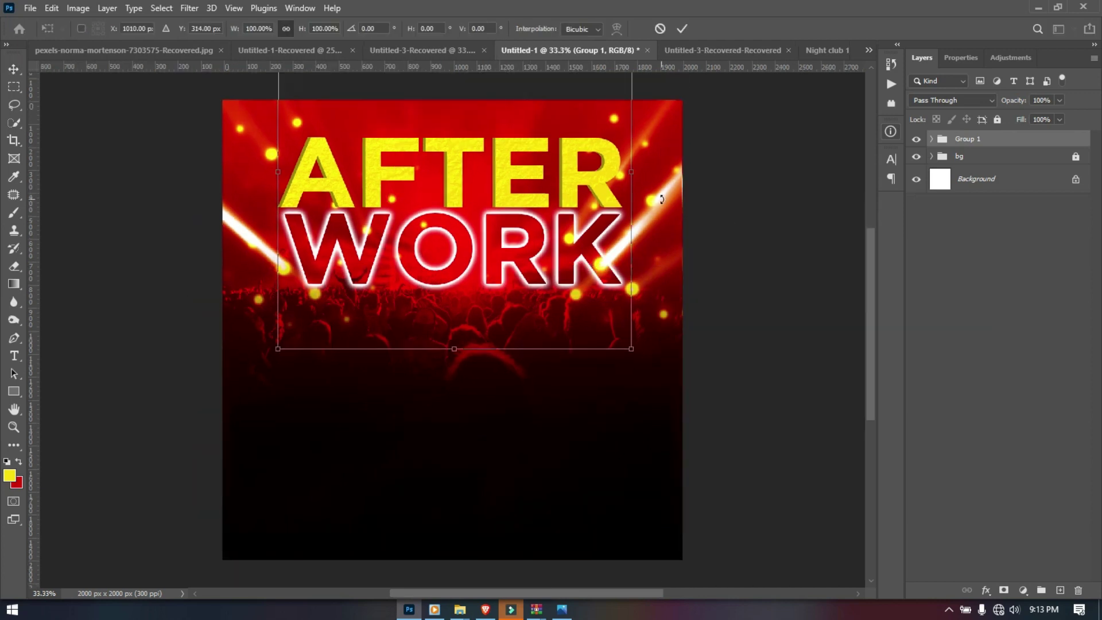
ctrl+drag(632, 172, 628, 137)
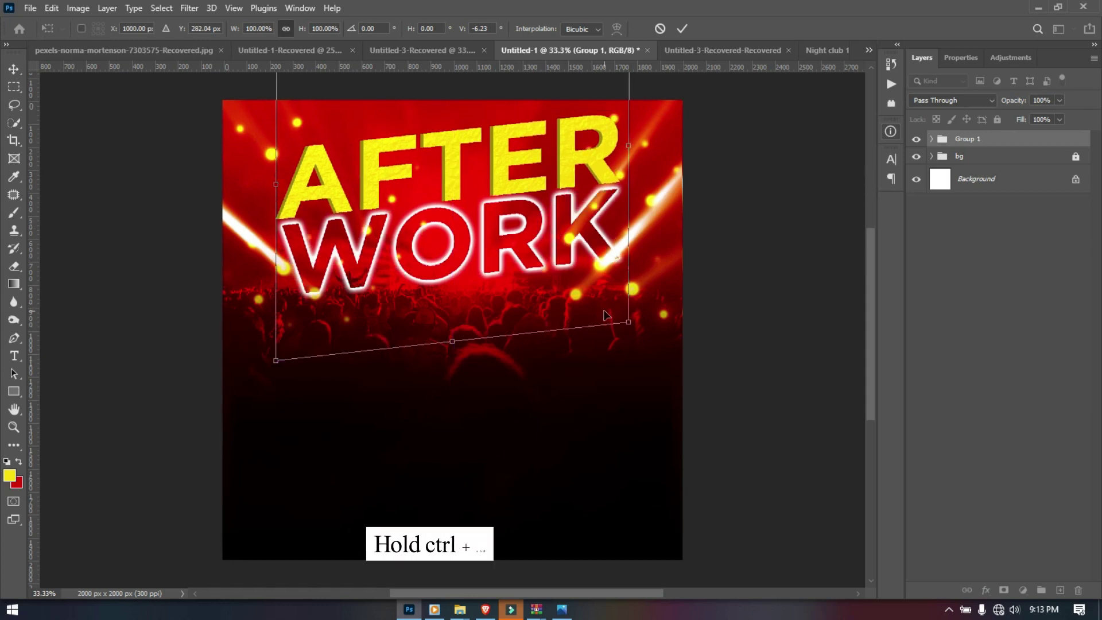
ctrl+shift+drag(629, 314, 636, 329)
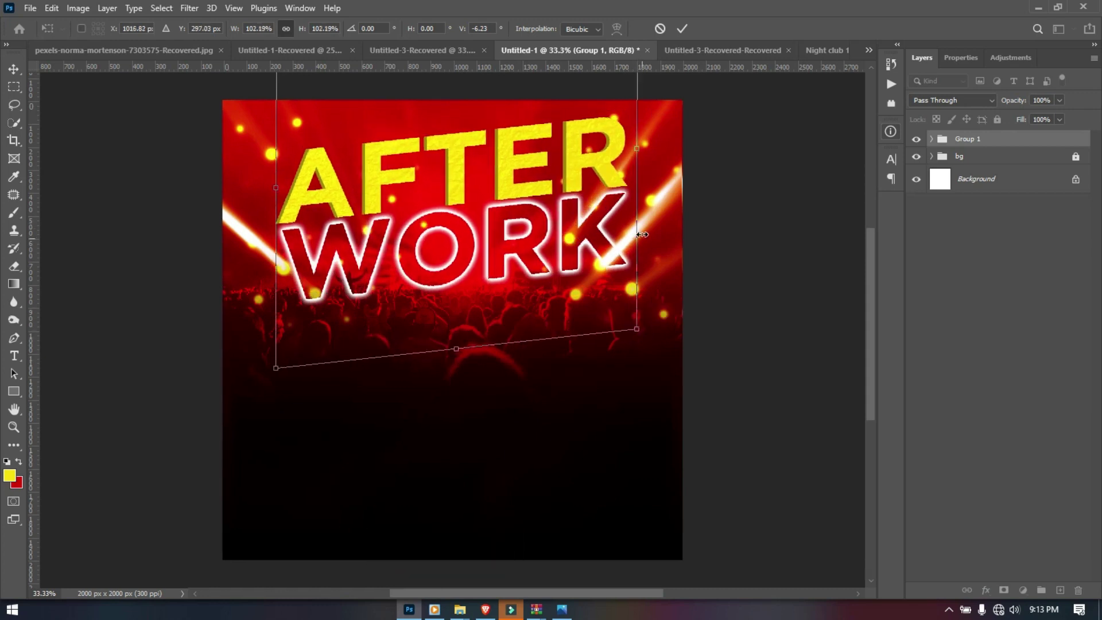
ctrl+drag(639, 150, 639, 145)
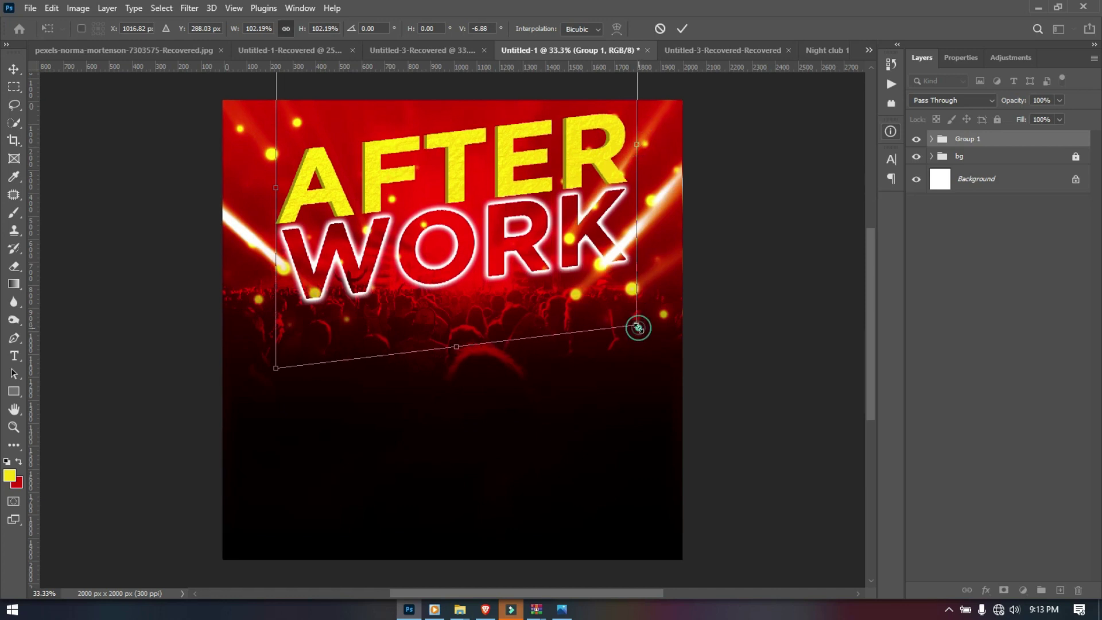
drag(637, 324, 642, 330)
drag(272, 375, 270, 378)
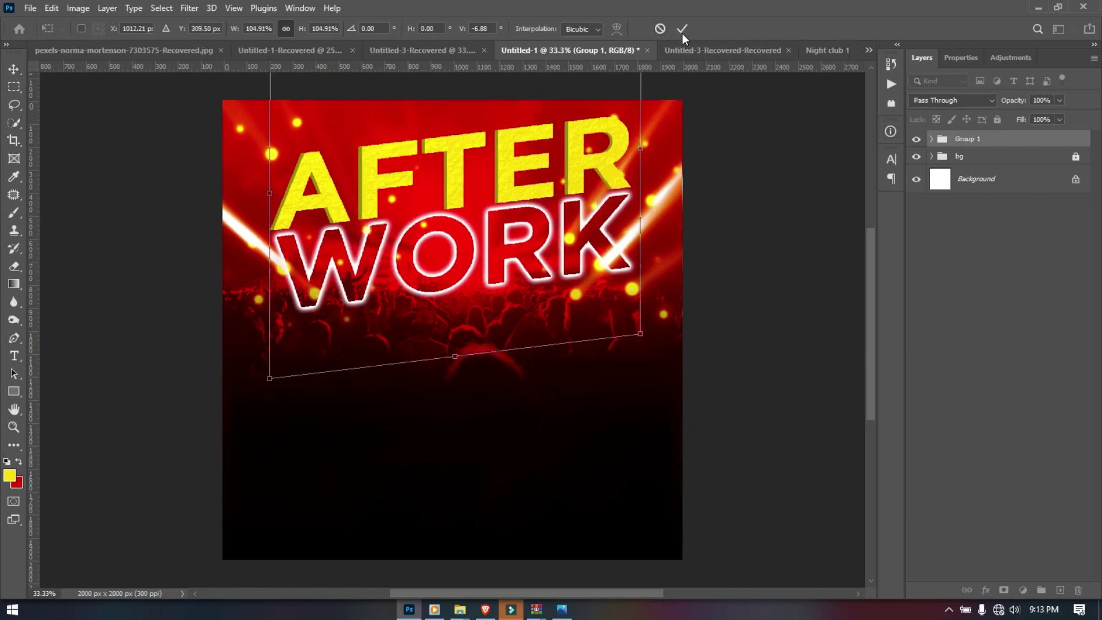
drag(546, 162, 547, 175)
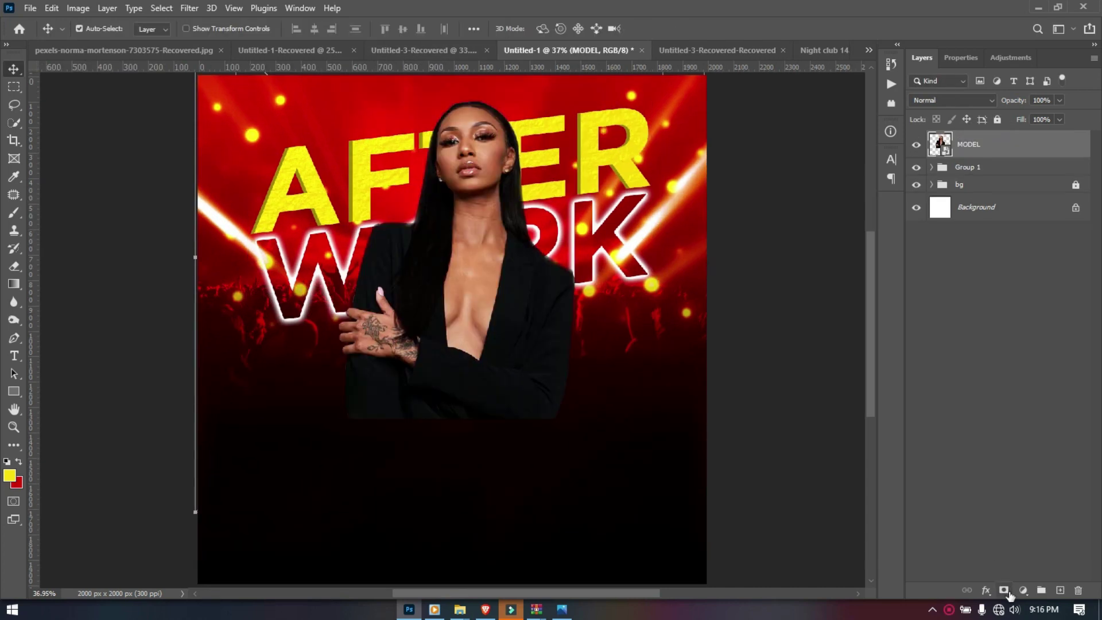
Add a layer mask to the MODEL layer and activate the Gradient tool
click(1003, 590)
key(g)
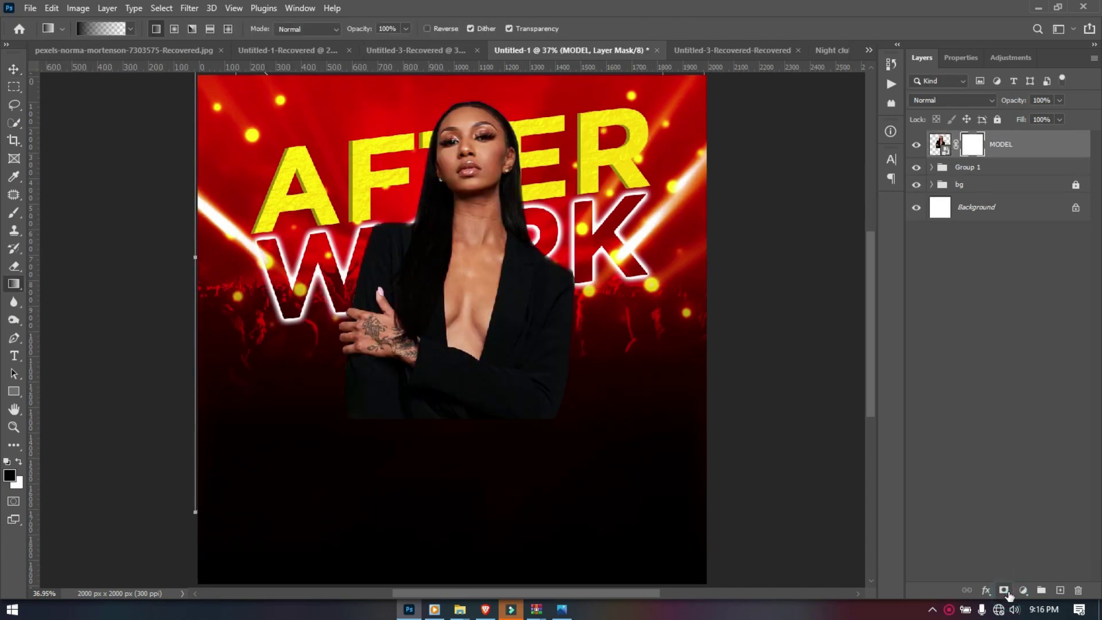
drag(448, 440, 445, 339)
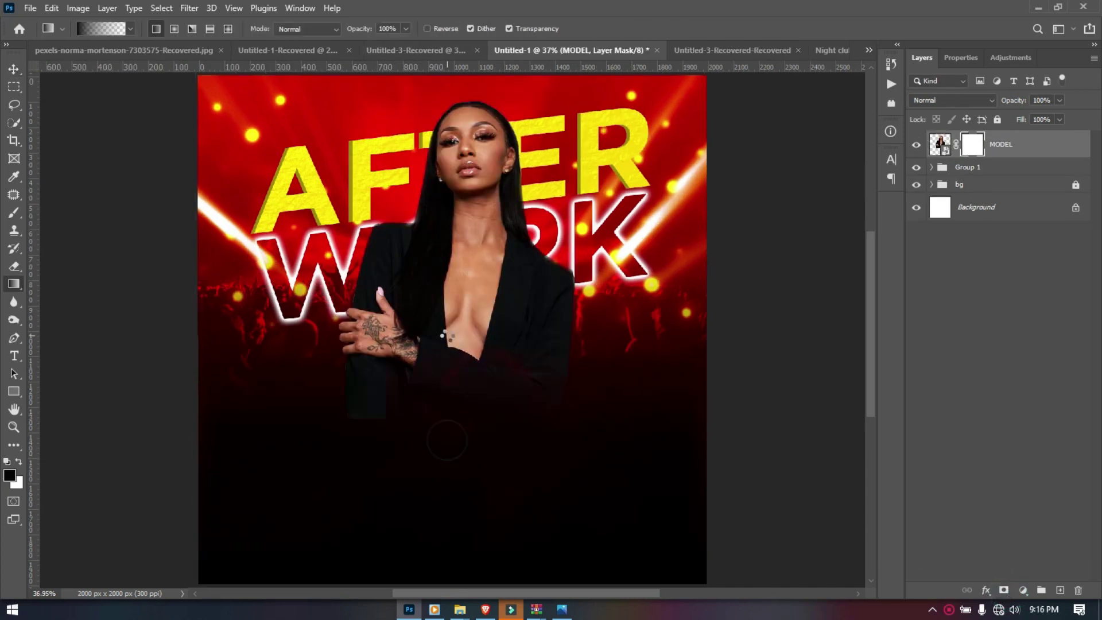
drag(439, 471, 436, 343)
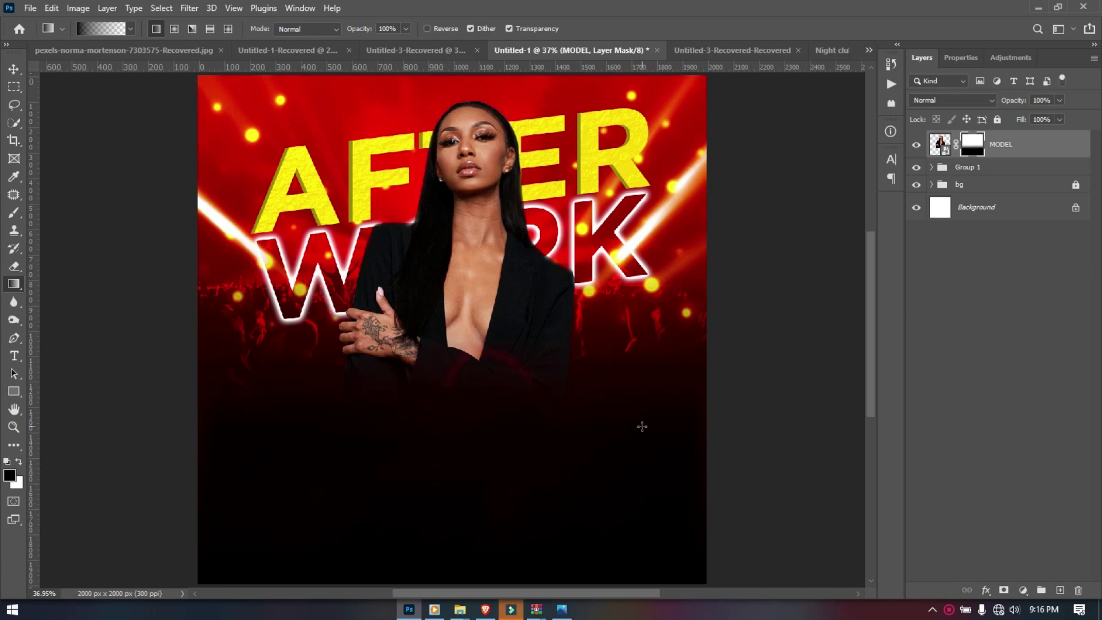
key(ctrl+z)
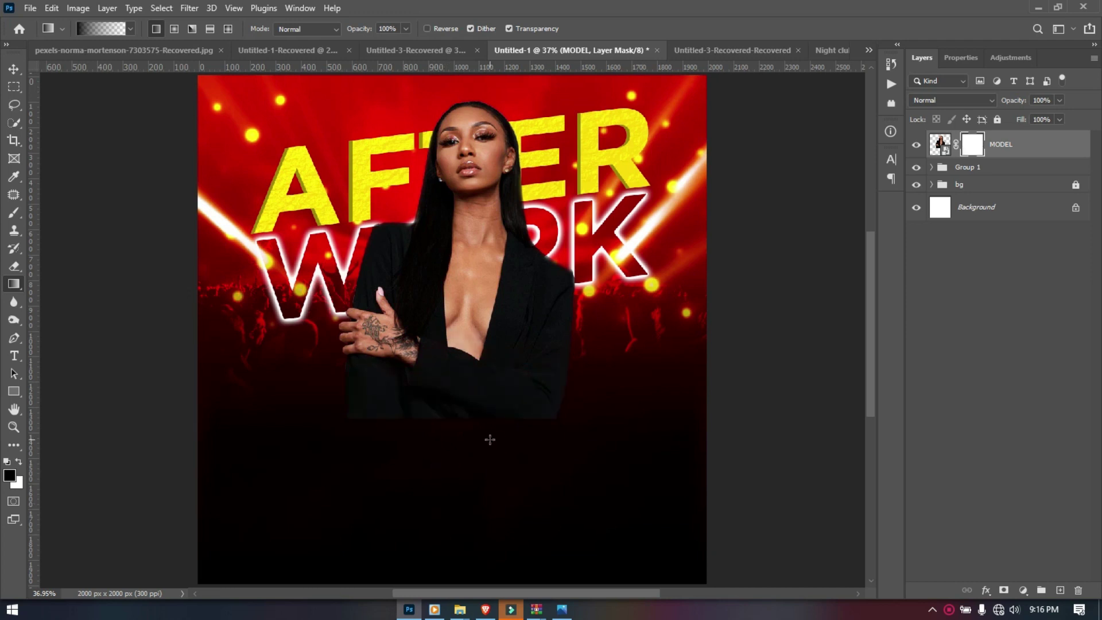
Fade the model's lower body into the dark background with a black-to-transparent linear gradient on the layer mask
drag(441, 435, 443, 315)
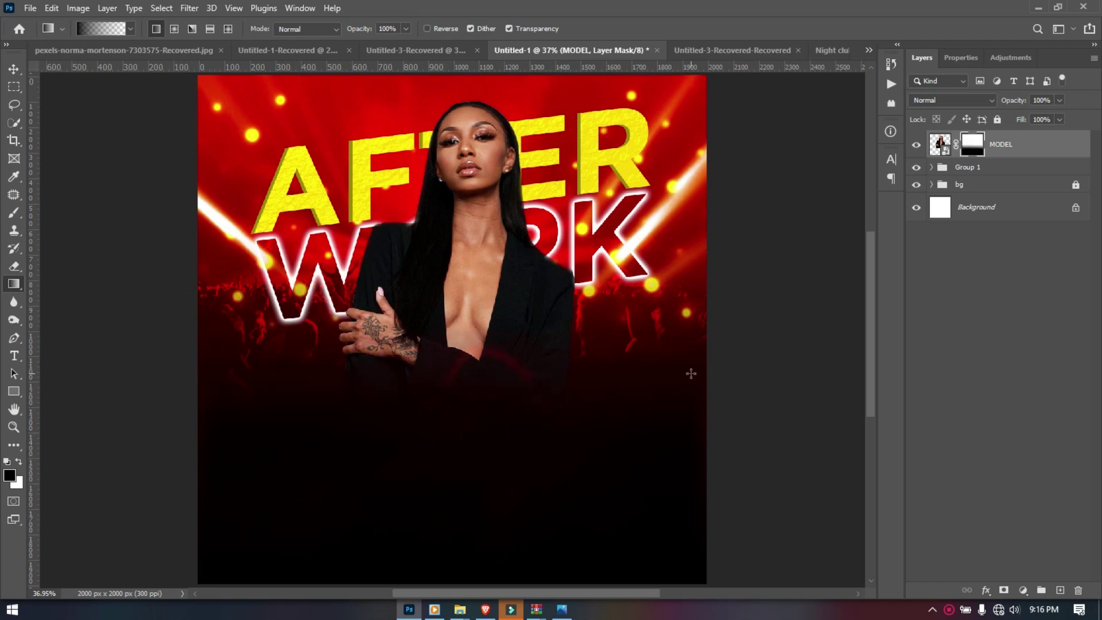
key(v)
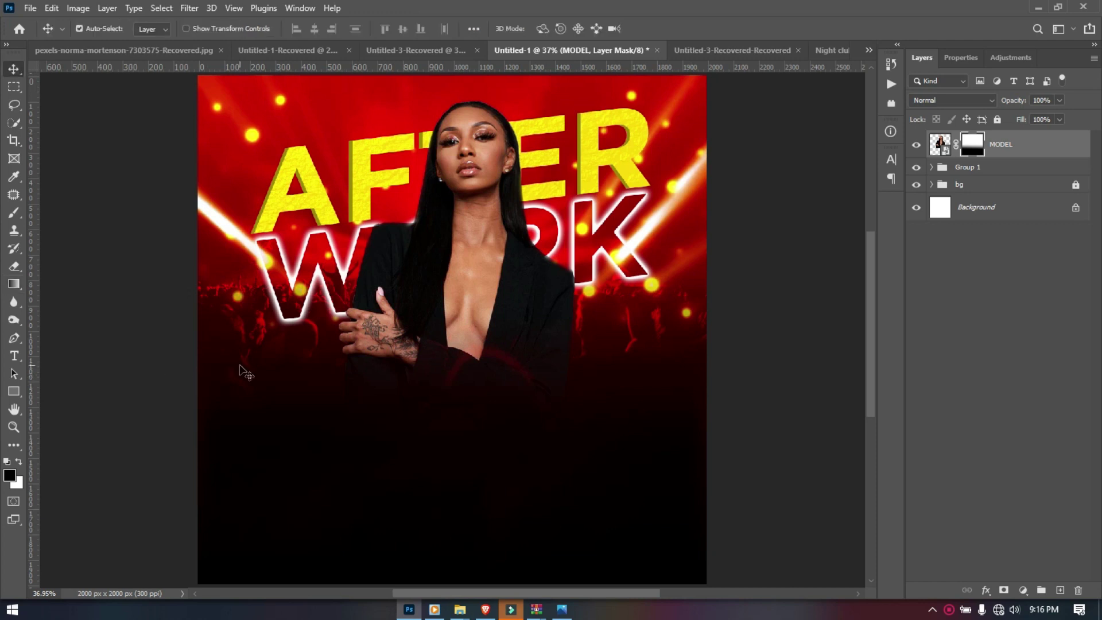
Rename the headline group as TEXT
key(t)
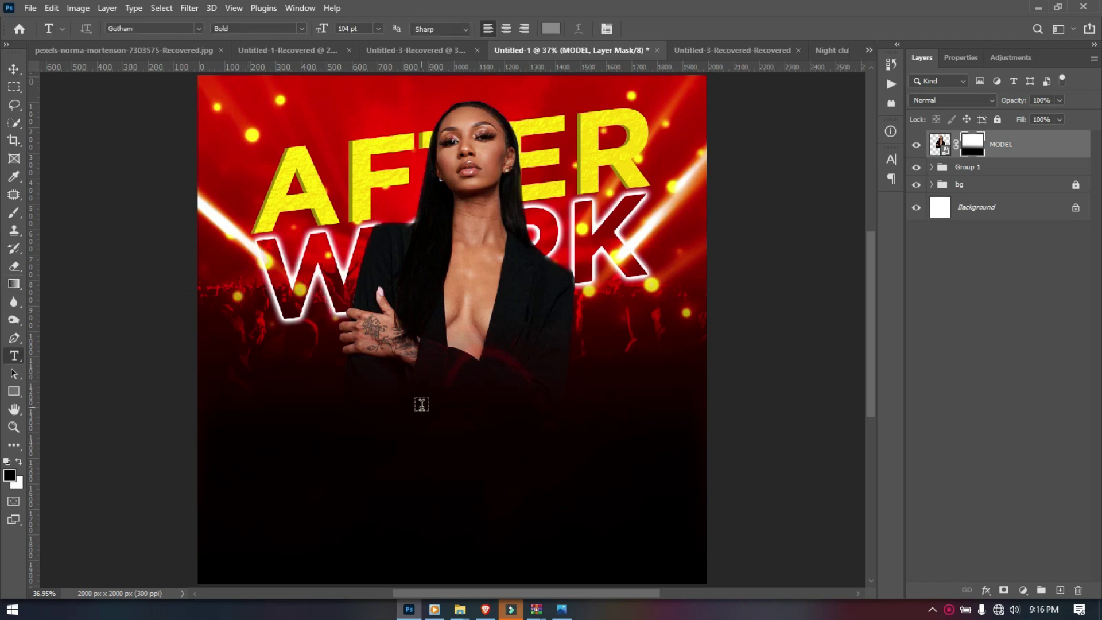
click(985, 167)
double_click(971, 167)
text(TEXT)
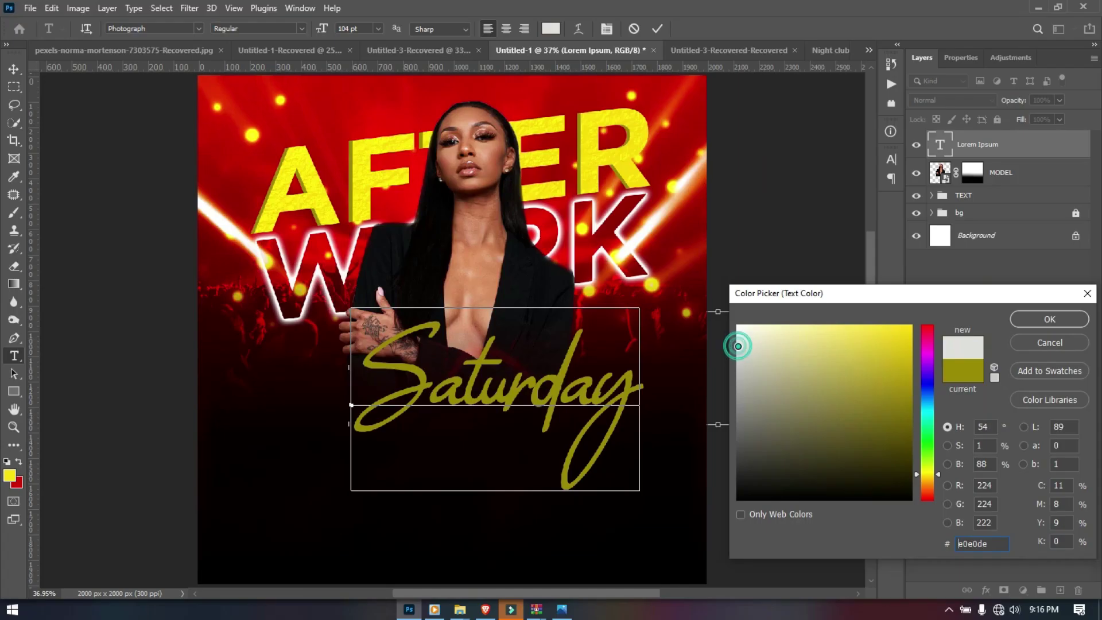
Recolor the Saturday text white and set its font size to 97 pt
click(1040, 318)
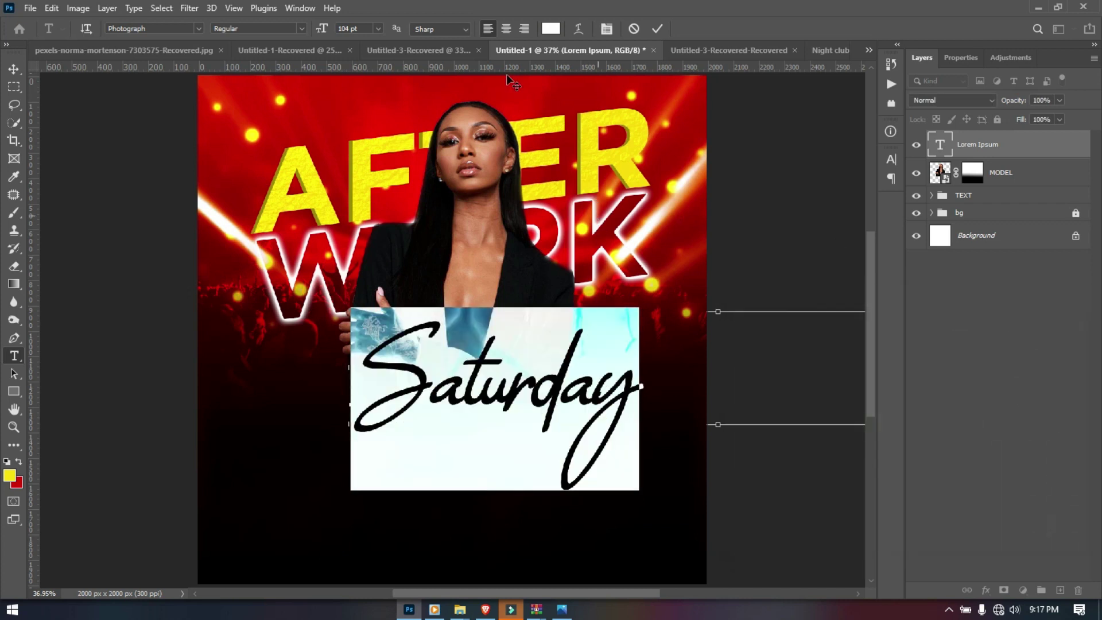
drag(322, 31, 318, 31)
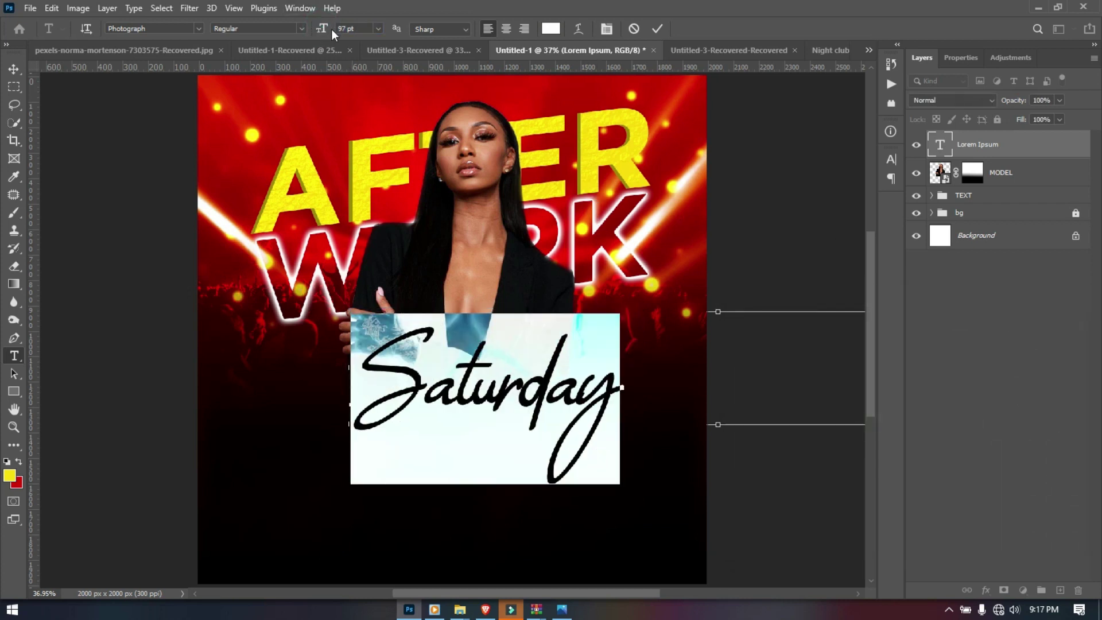
click(659, 29)
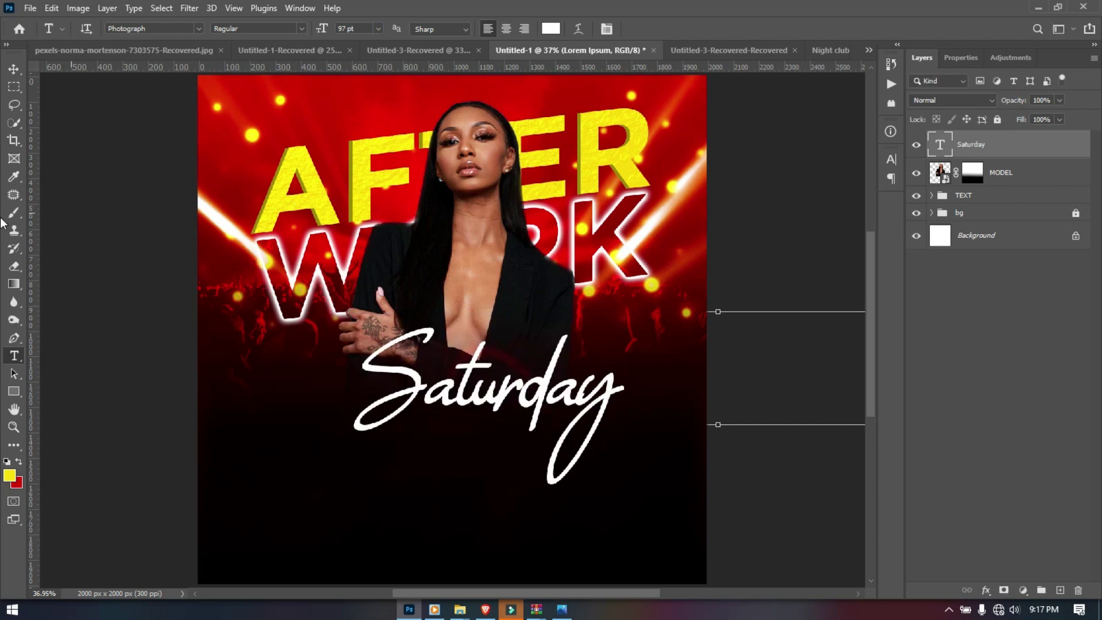
Move the Saturday text over the model's faded lower body, rotate it -7.86° and nudge it upward
click(12, 70)
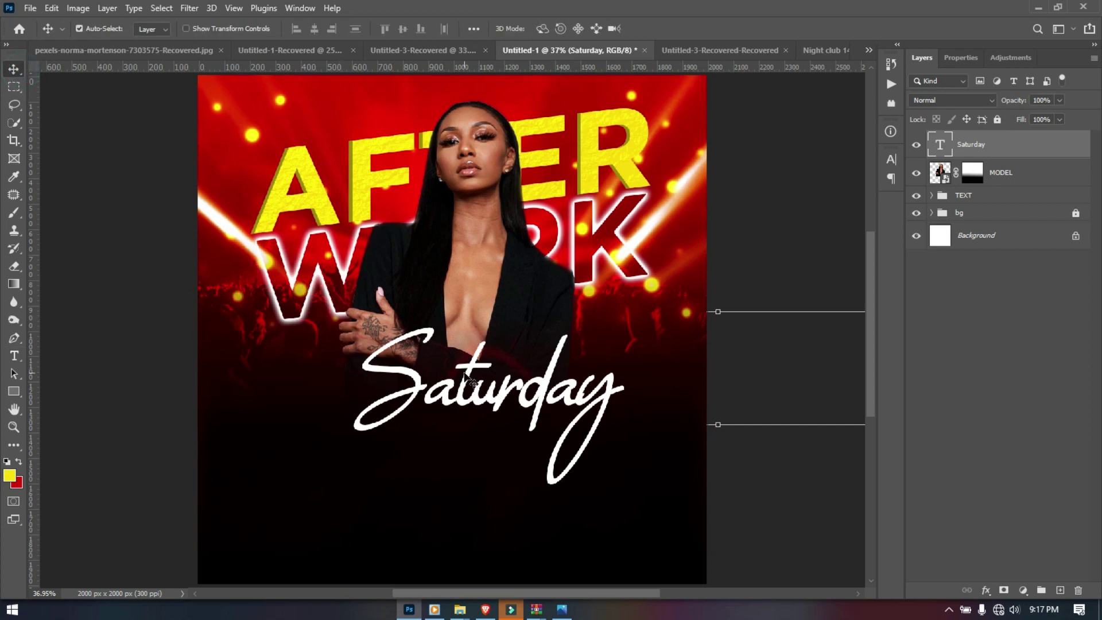
drag(472, 394, 432, 388)
key(ctrl+t)
drag(596, 491, 614, 465)
key(Up)
key(Up)
key(Up)
key(Up)
key(Up)
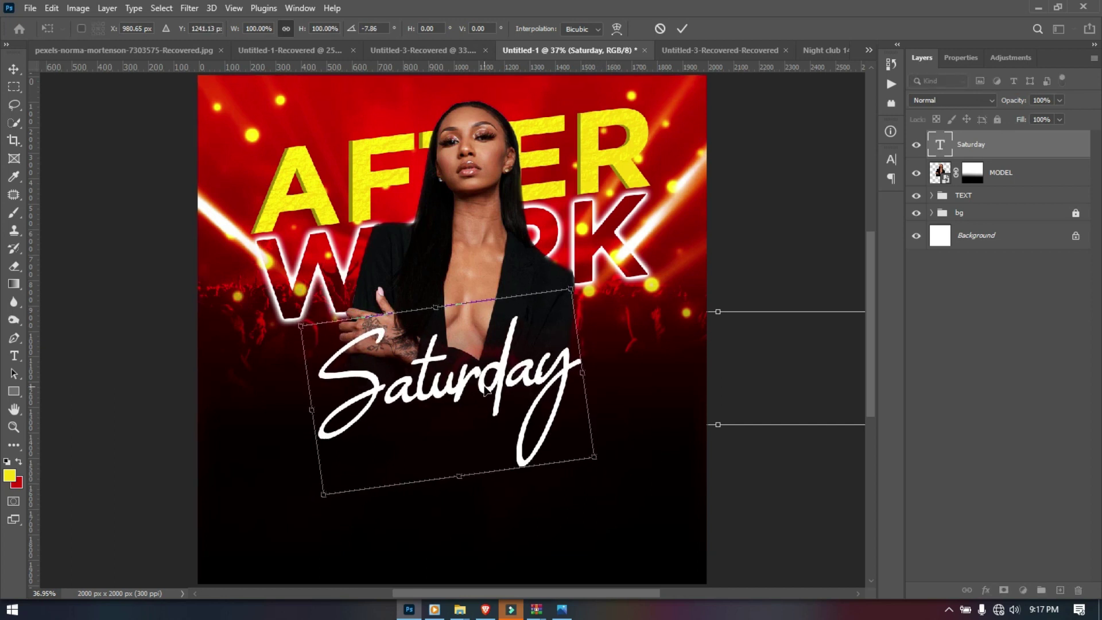
key(Up)
key(Up)
key(Up)
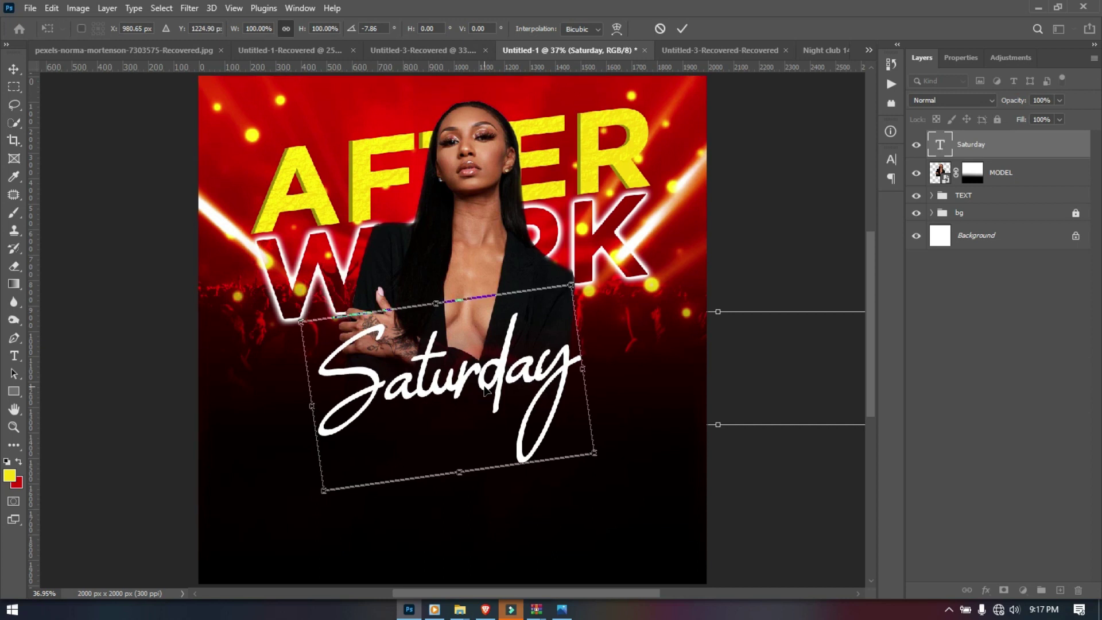
click(684, 28)
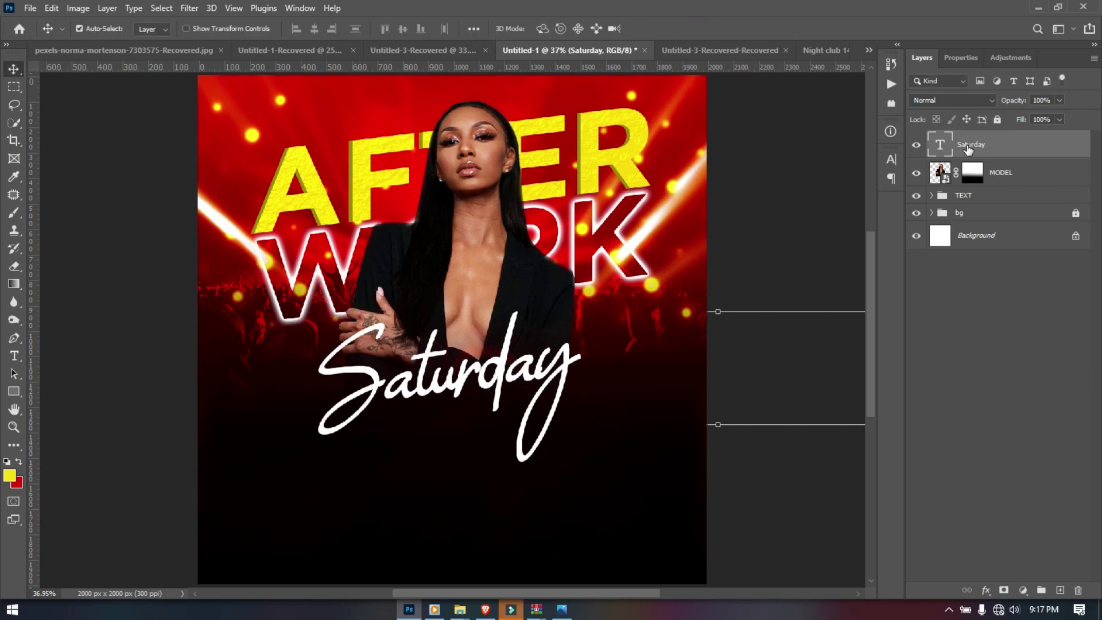
key(ctrl+minus)
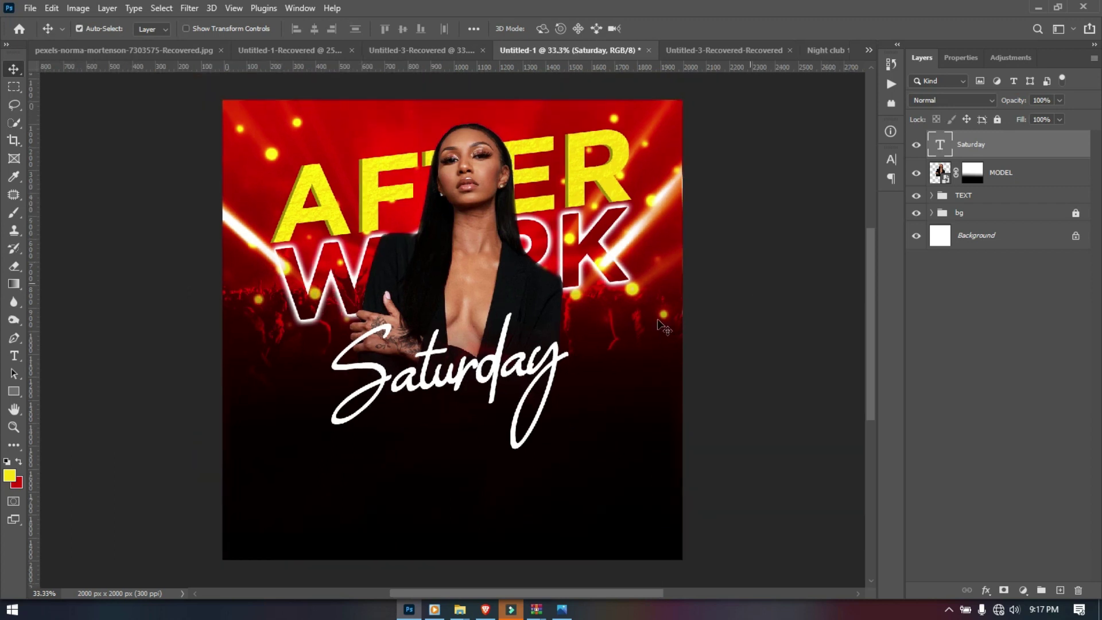
drag(424, 499, 463, 357)
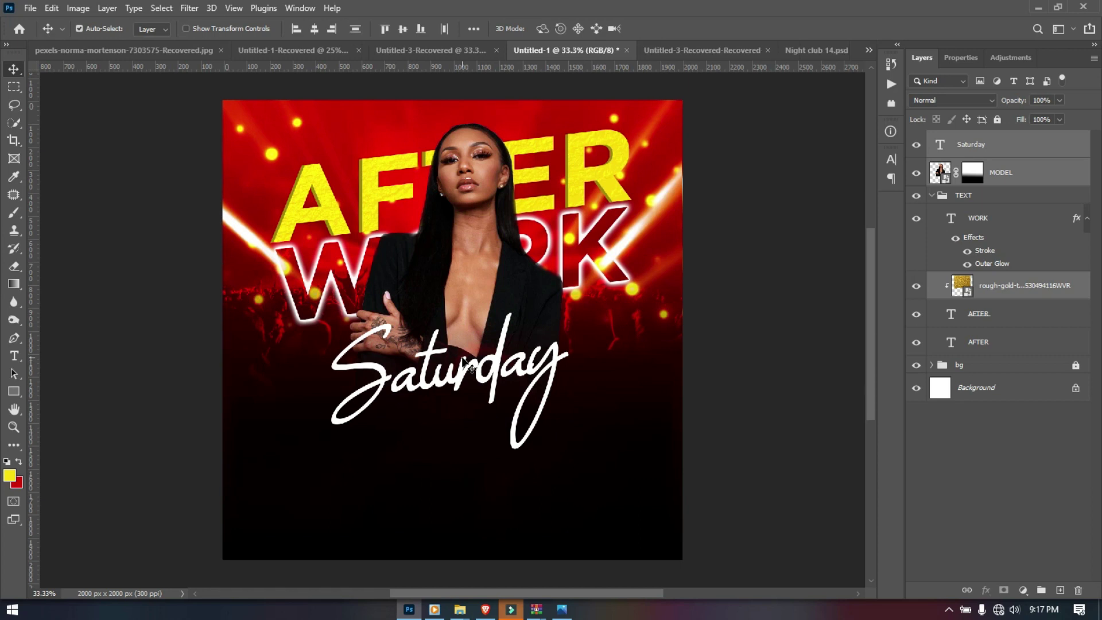
click(770, 376)
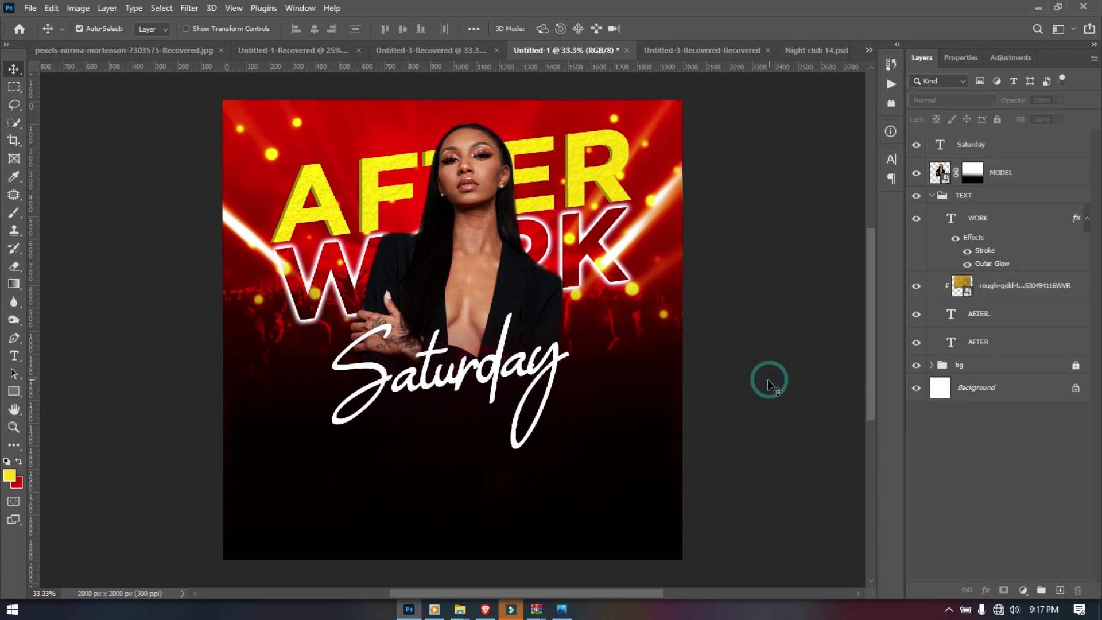
Add an Outer Glow layer style to the Saturday layer with 5% spread and 10 px size
right_click(1010, 141)
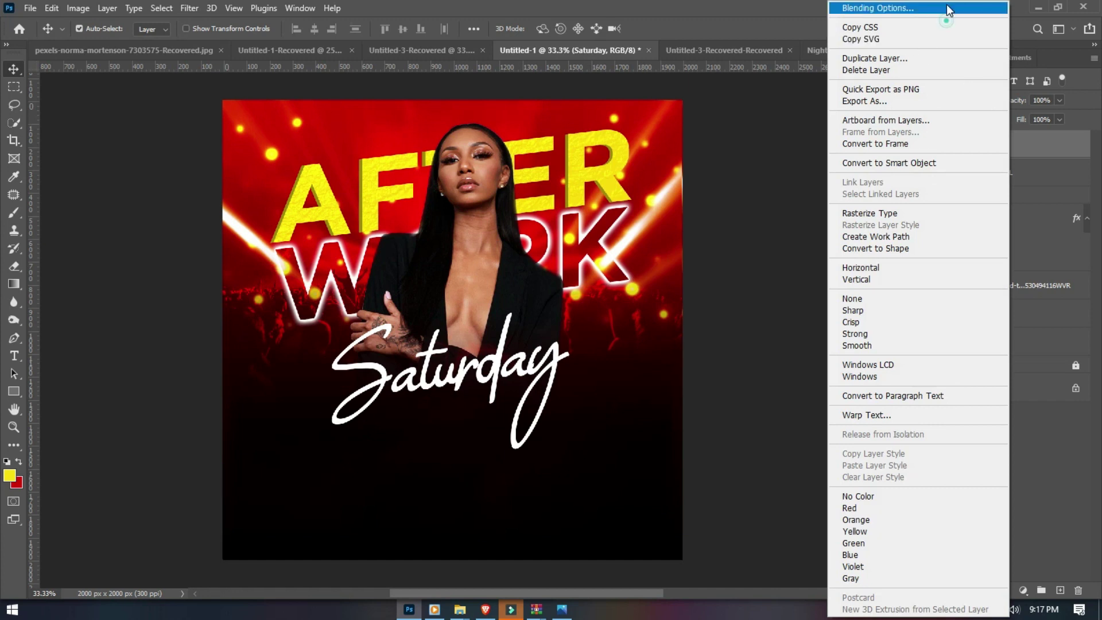
click(768, 230)
key(alt+l)
key(y)
key(n)
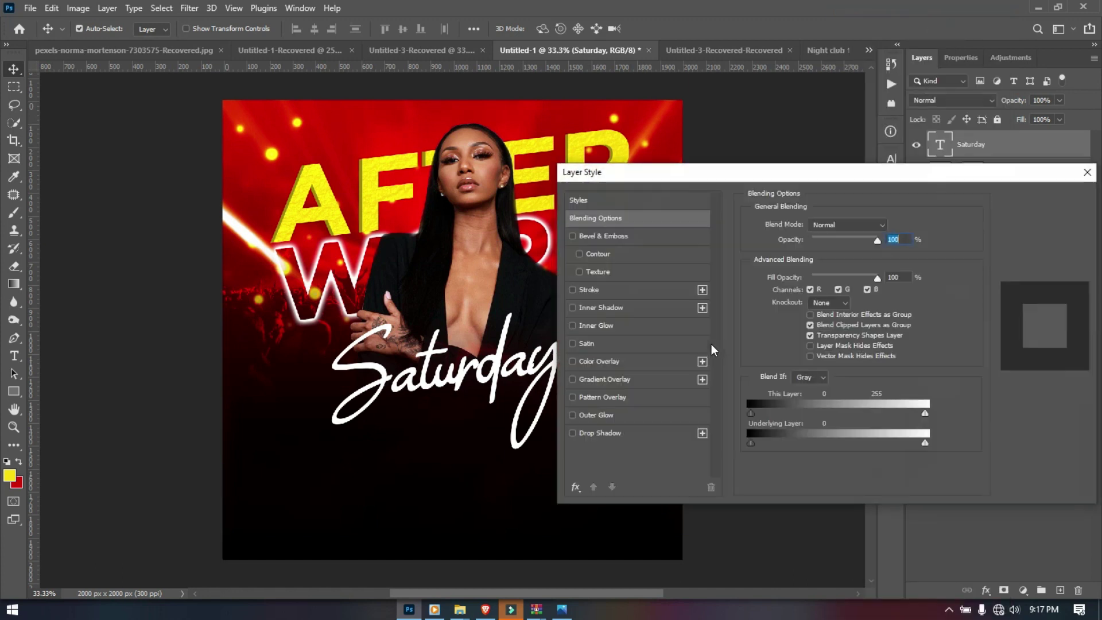
key(ctrl+plus)
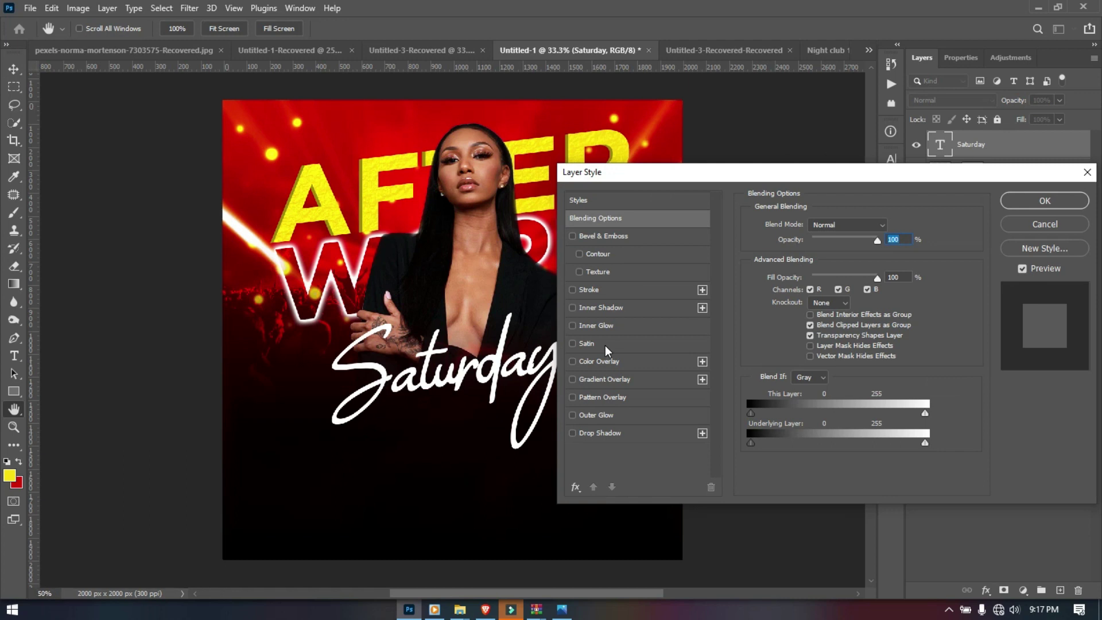
click(613, 416)
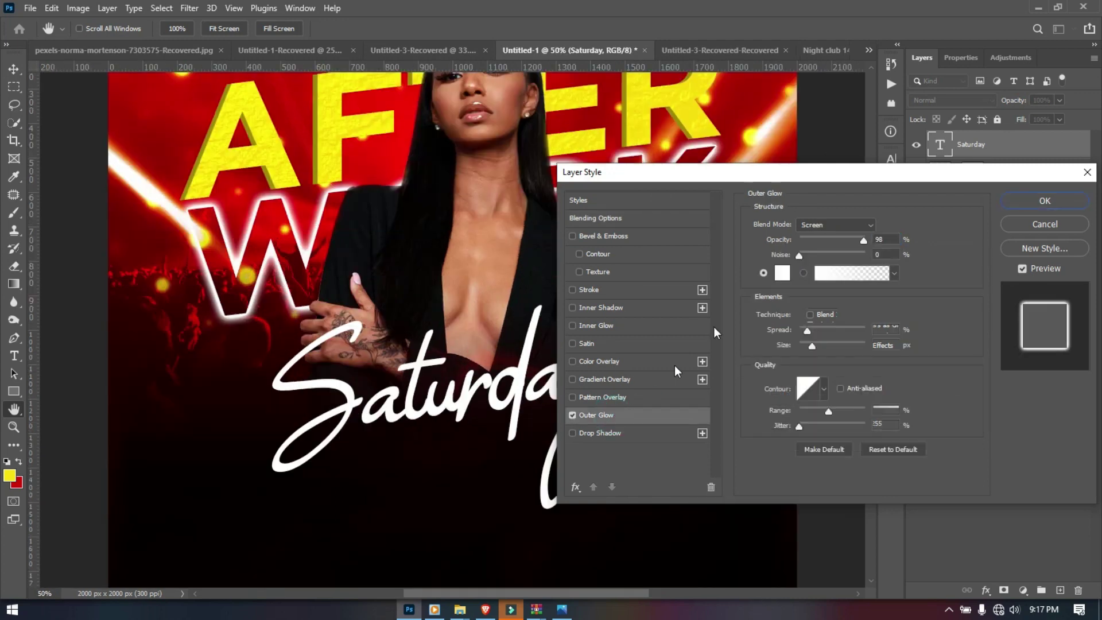
drag(813, 346, 809, 348)
drag(807, 330, 803, 332)
Make the Saturday text's outer glow red, with a size of 29 px and an opacity of 96%
click(781, 273)
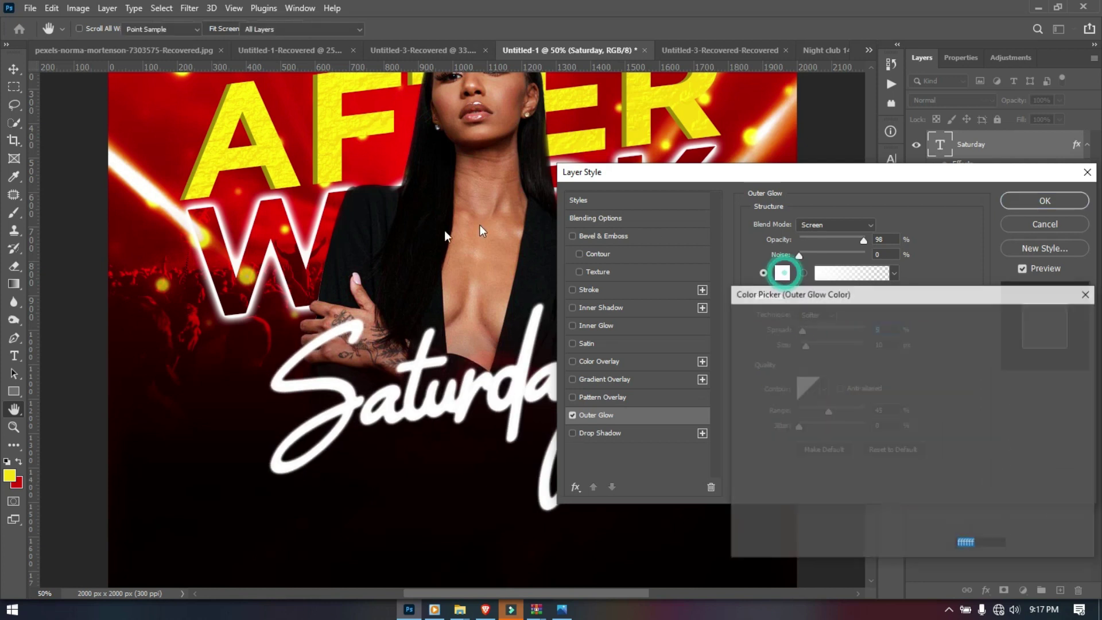
drag(901, 358, 905, 331)
click(1049, 320)
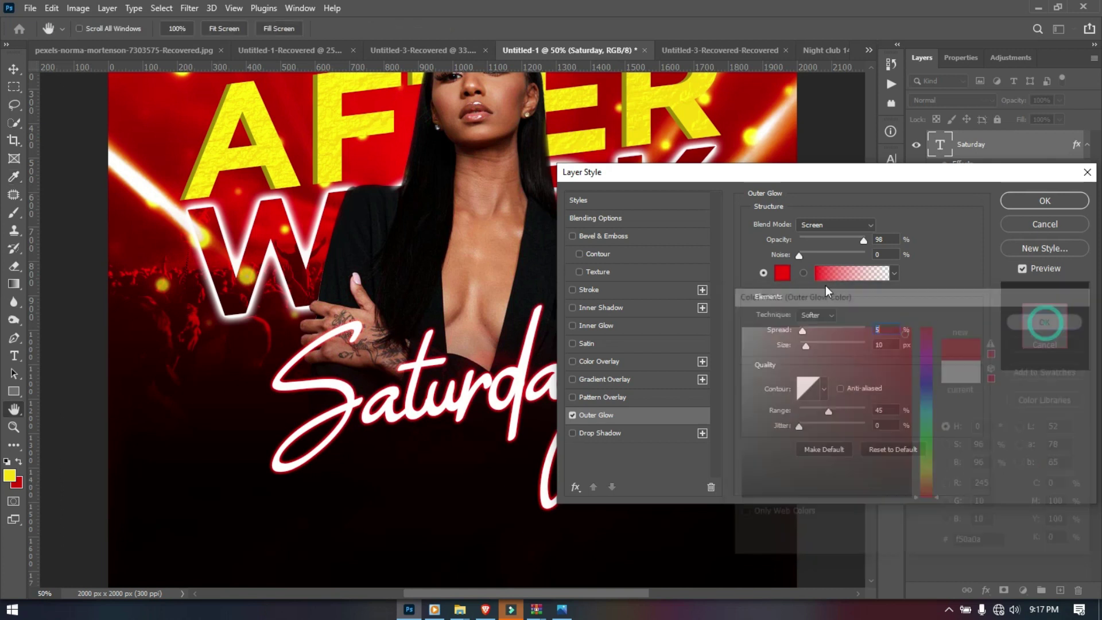
drag(814, 347, 812, 349)
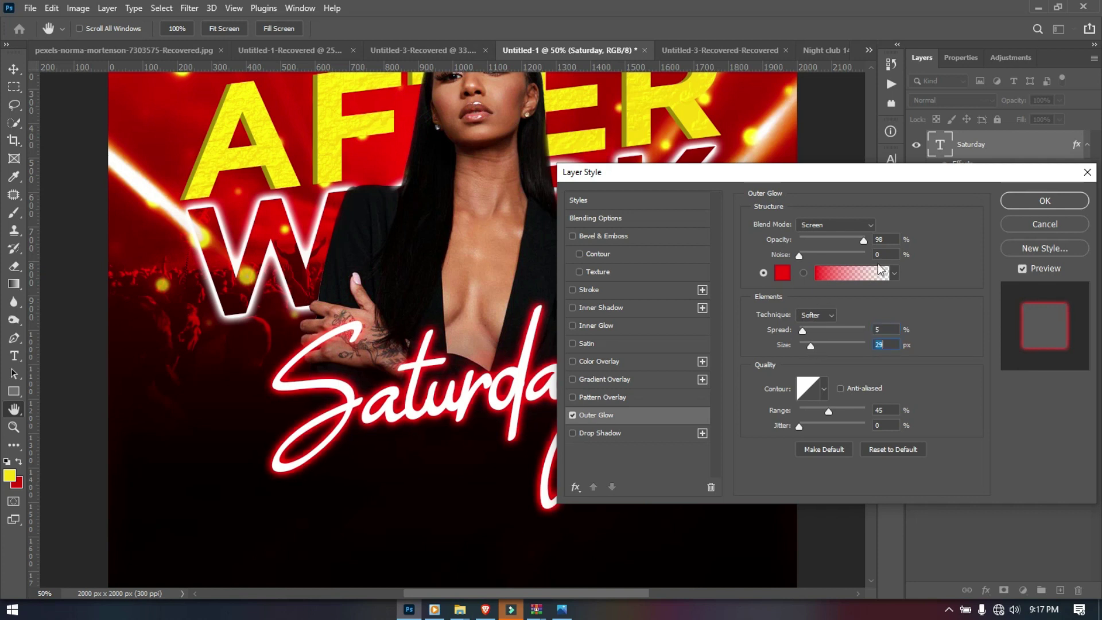
click(863, 240)
drag(864, 241, 862, 241)
Add a 2 px outside Stroke in red (f60000) to the Saturday text
key(ctrl+minus)
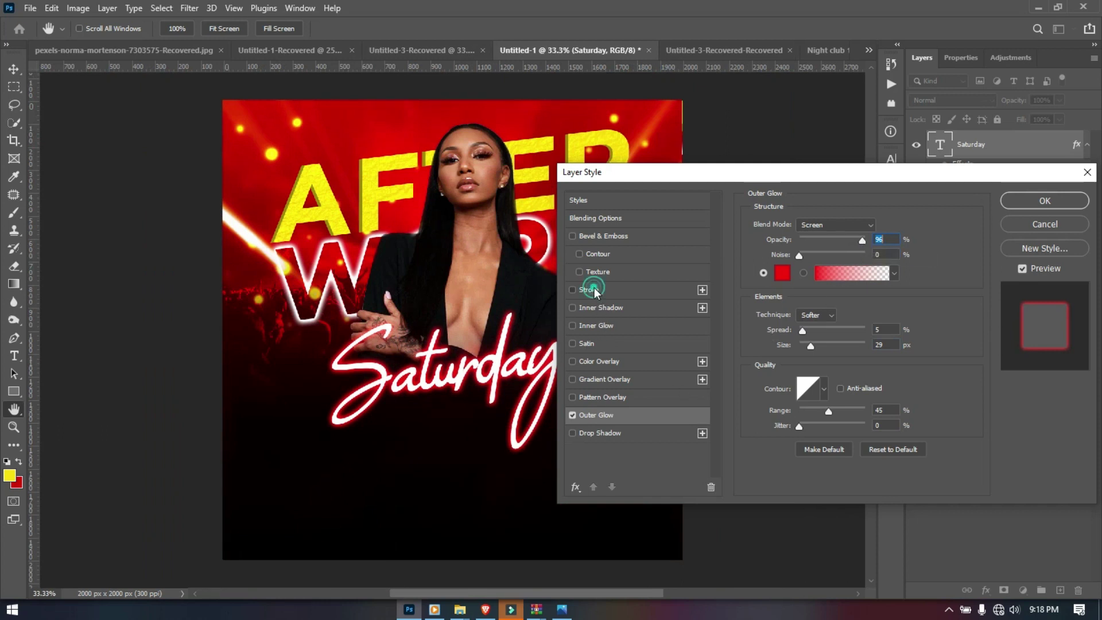
click(591, 291)
click(785, 328)
drag(790, 380, 911, 331)
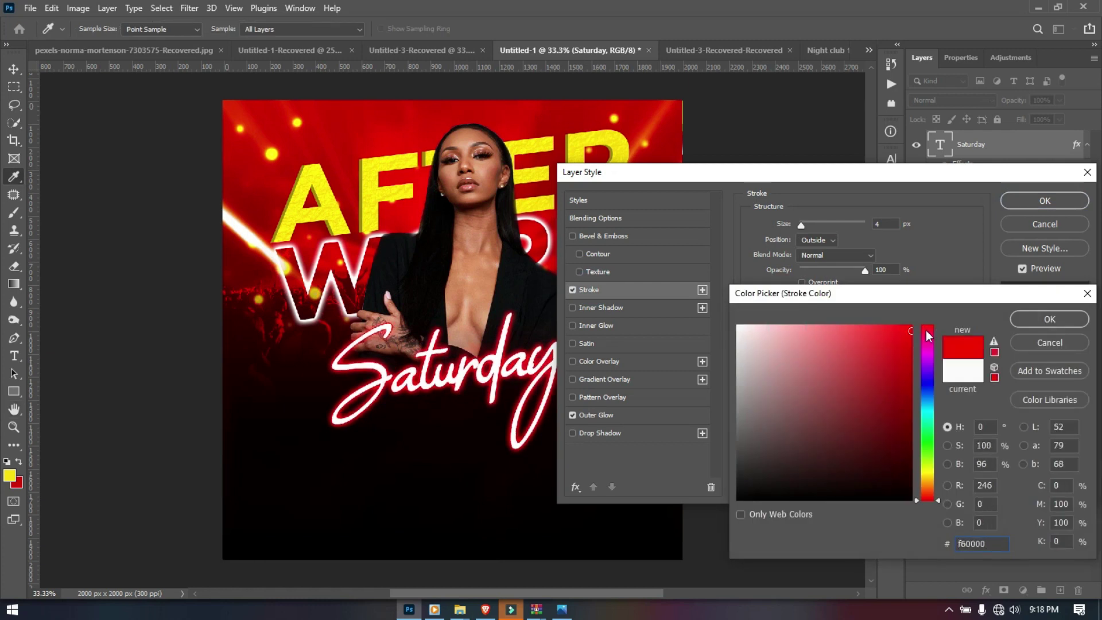
click(1035, 318)
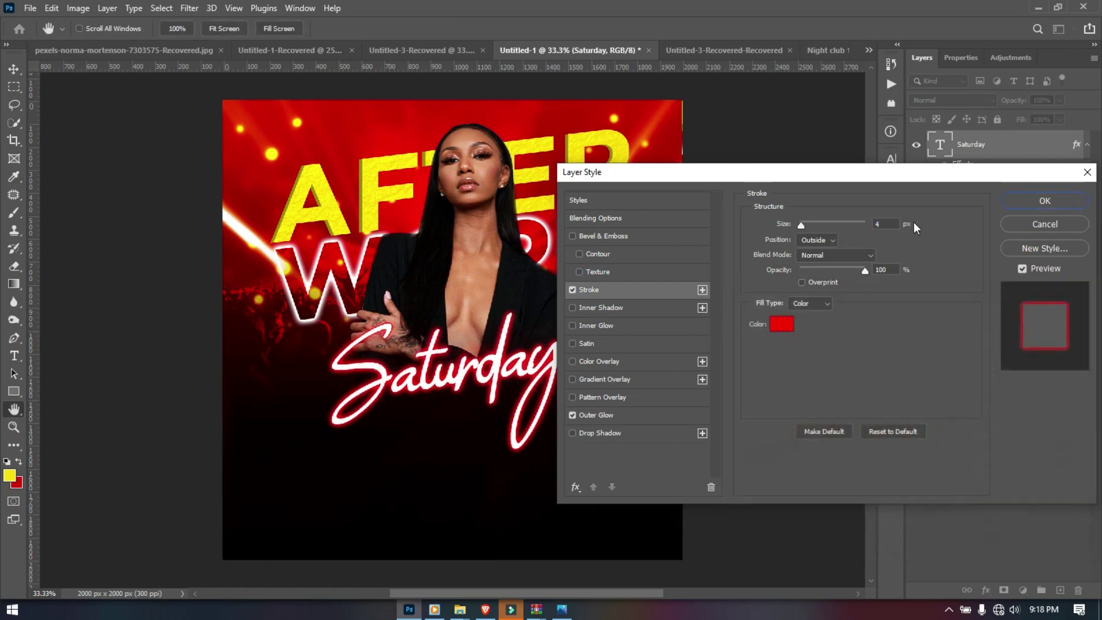
click(891, 225)
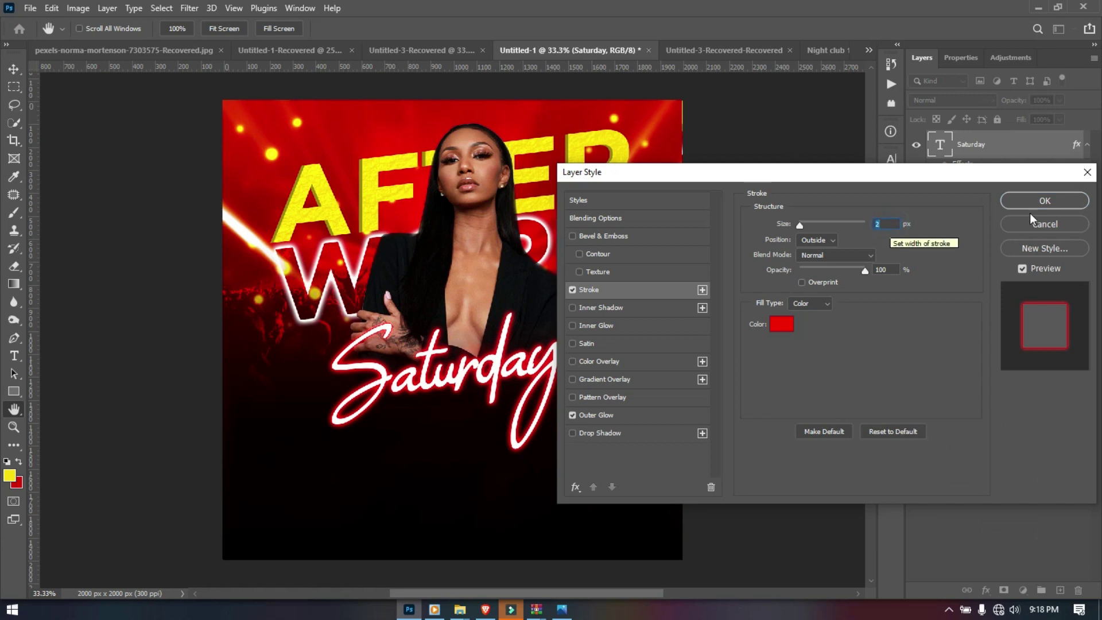
Increase the Saturday text's outer glow size to 35 px and apply the layer style
click(639, 415)
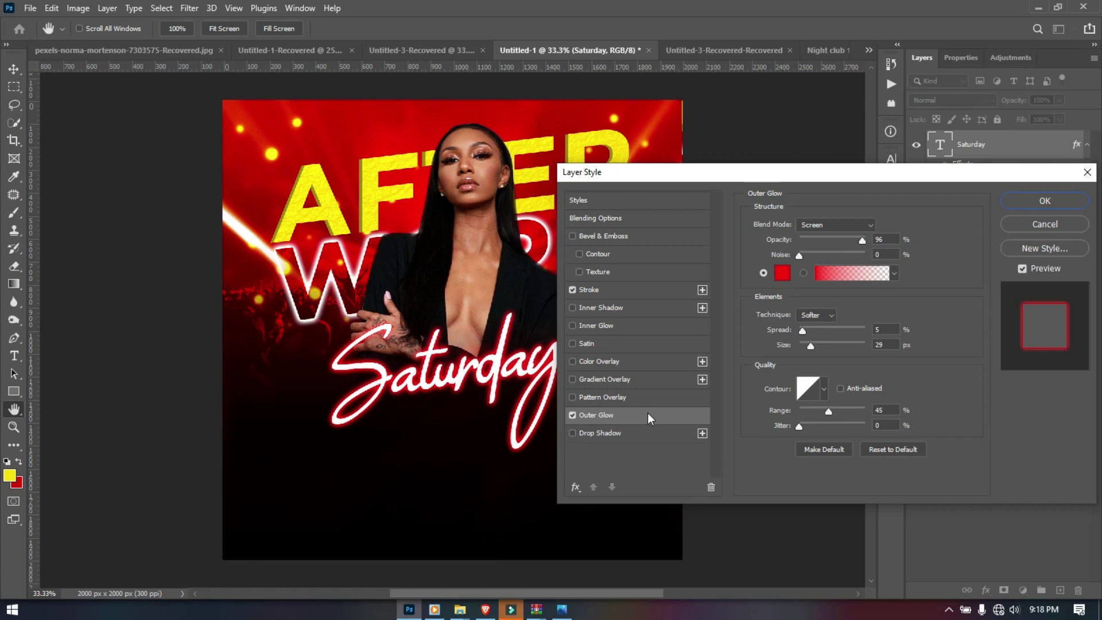
drag(813, 347, 813, 347)
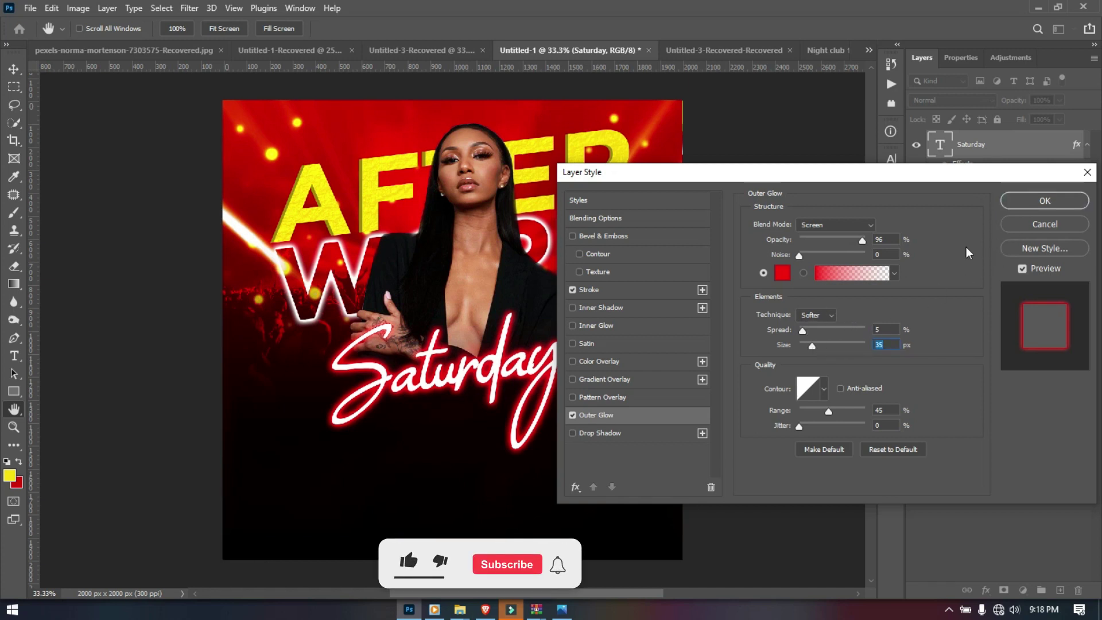
click(1026, 202)
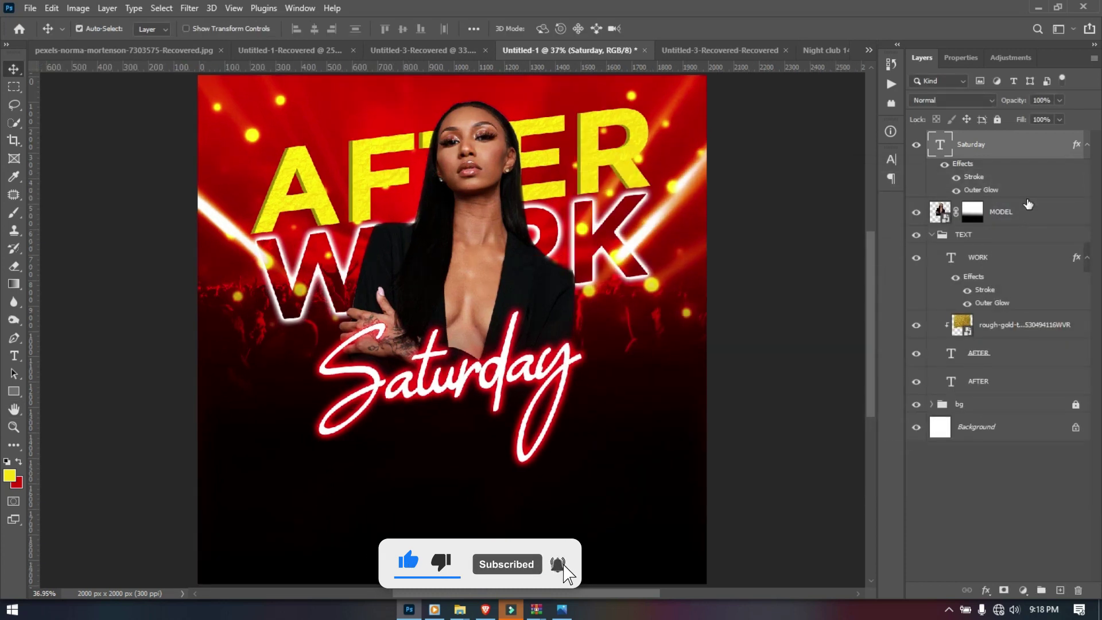
Draw a vertical rectangle about 70 × 281 px near the flyer's right edge, with no stroke and a red fill
click(11, 394)
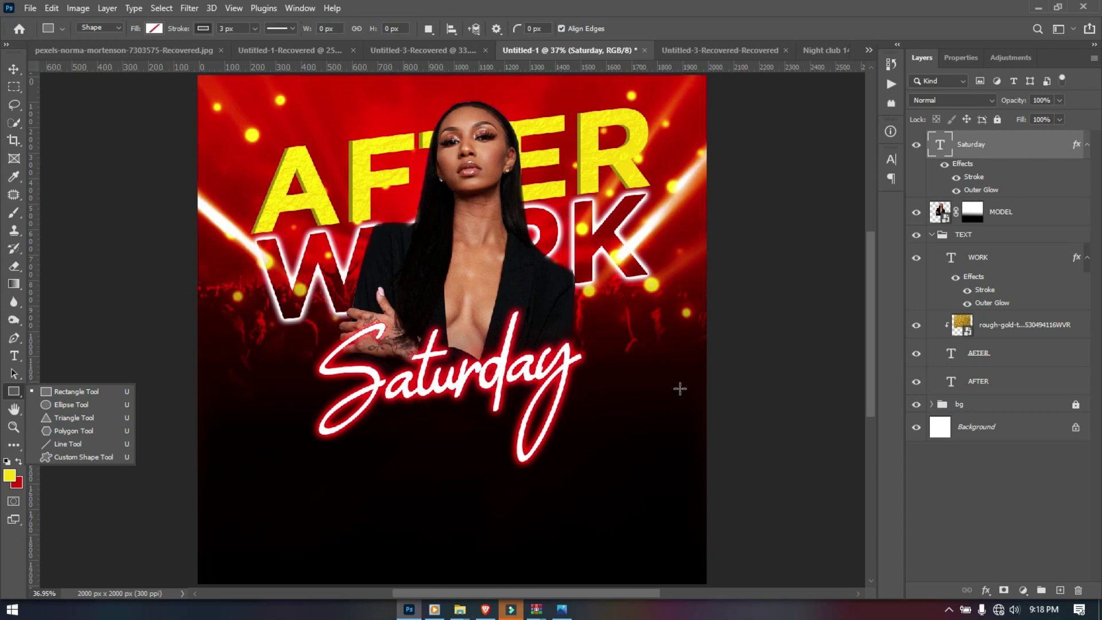
drag(675, 389, 691, 458)
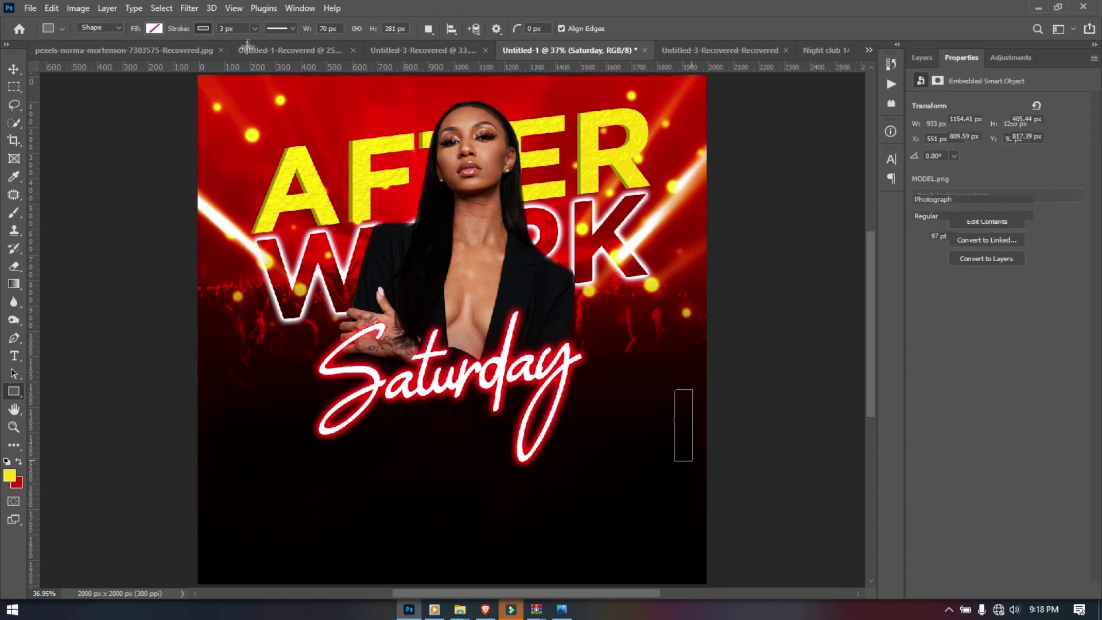
click(203, 28)
click(123, 55)
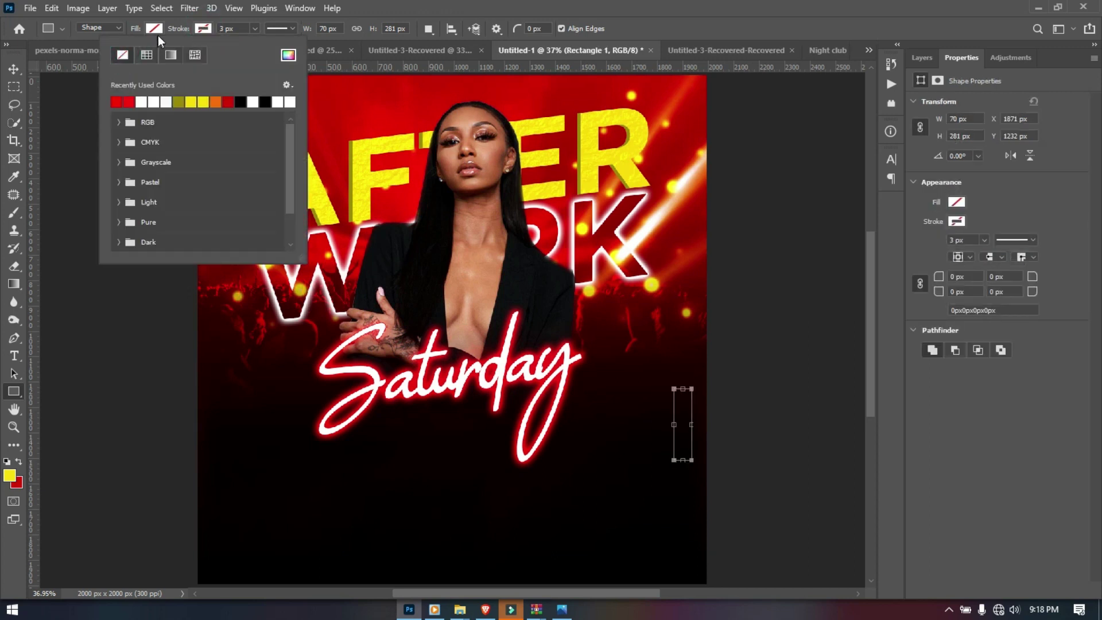
click(155, 29)
click(80, 101)
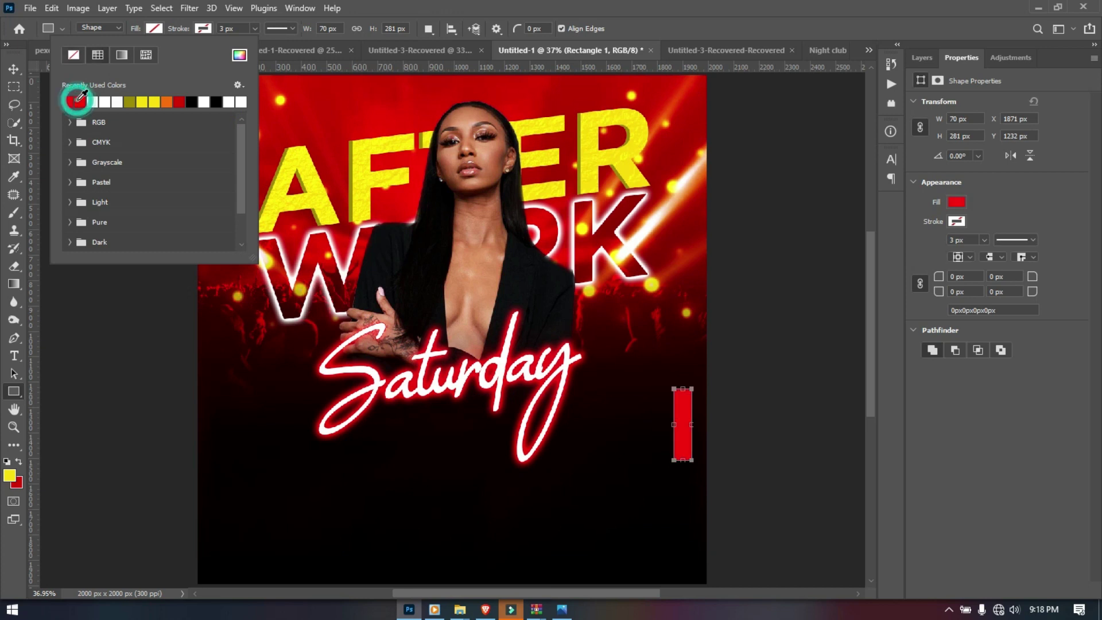
click(14, 69)
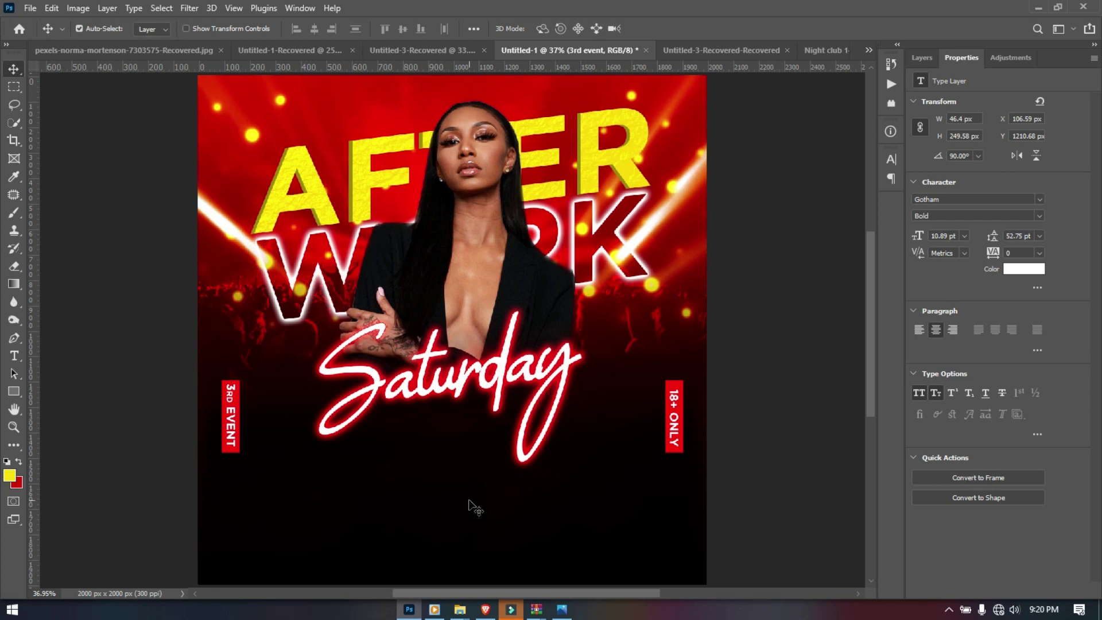
Add the text SPECIAL GUEST in Gotham Book below the Saturday script
key(t)
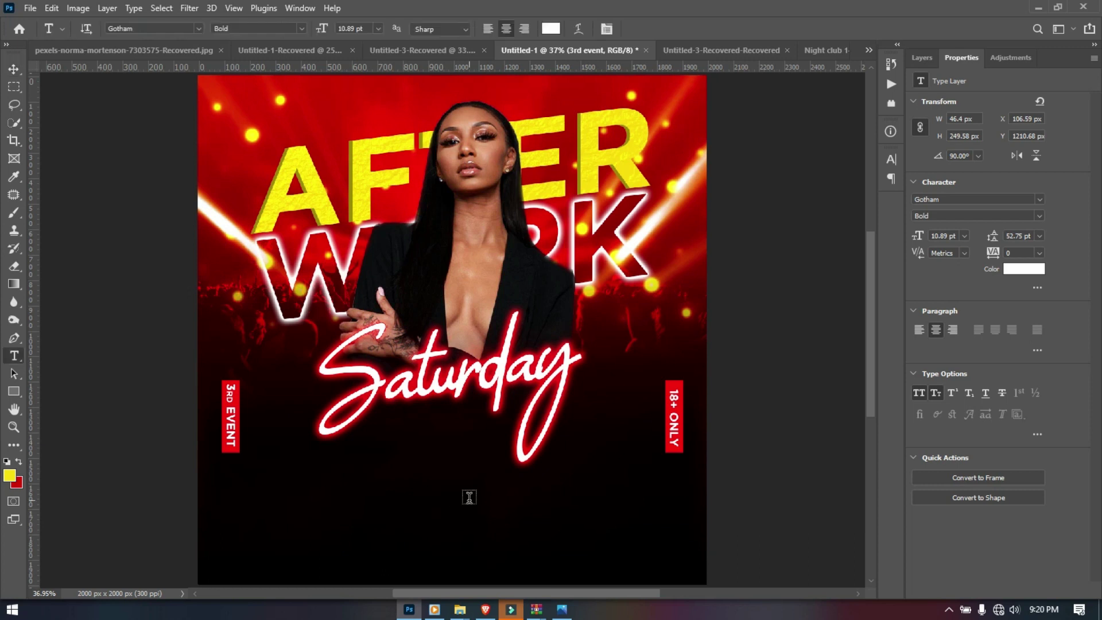
click(404, 484)
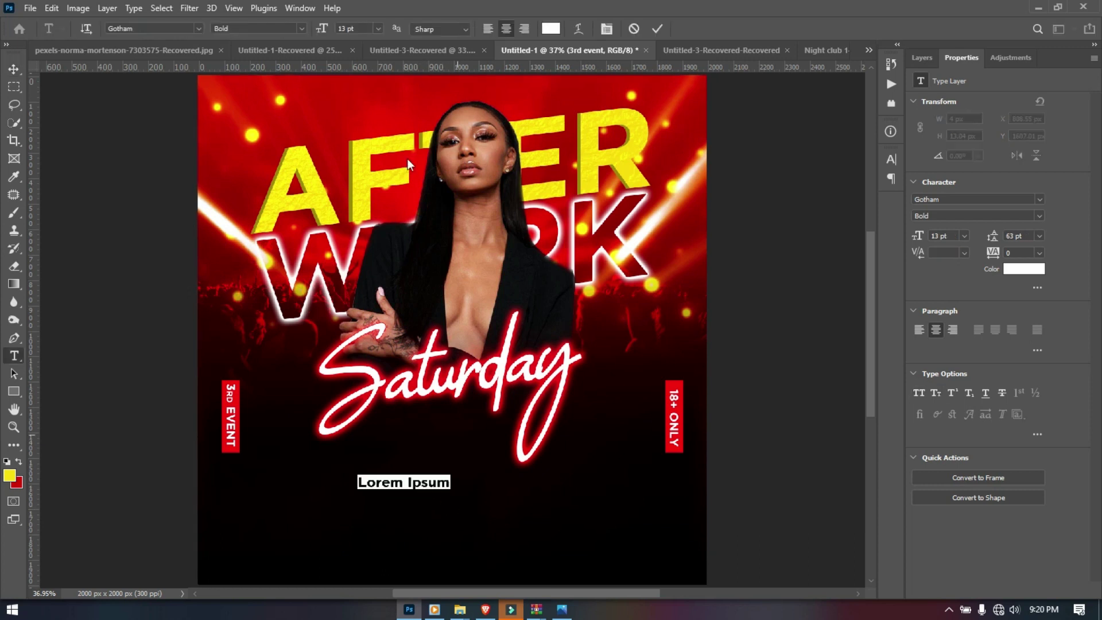
click(302, 28)
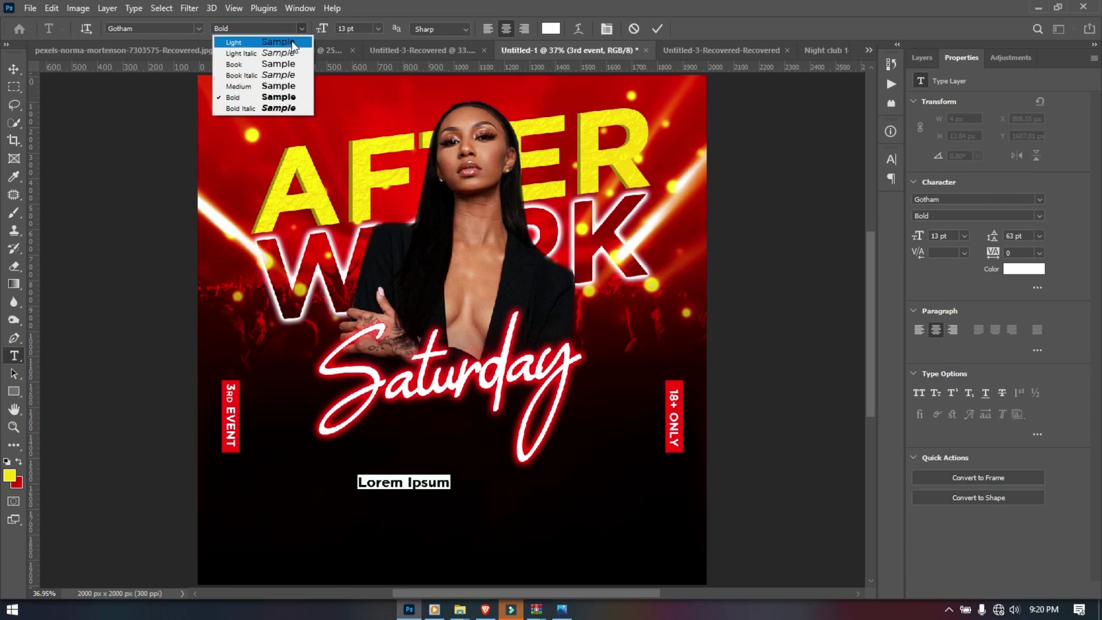
click(277, 64)
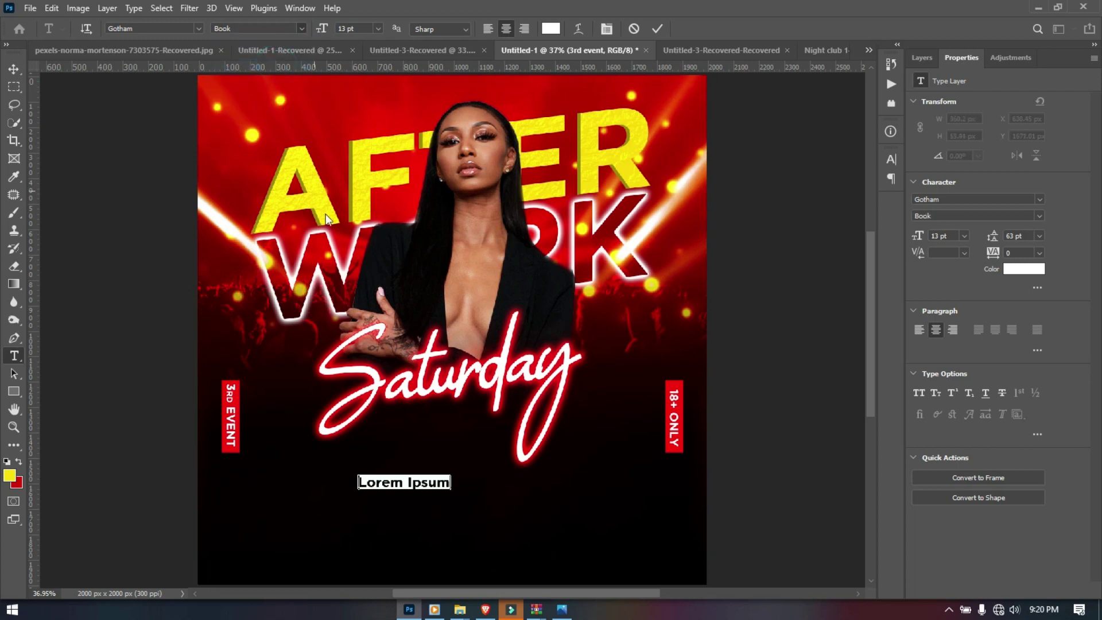
text(SOE)
key(BackSpace)
key(BackSpace)
text(PECIAL gUES)
key(BackSpace)
key(BackSpace)
key(BackSpace)
key(BackSpace)
text(GUEST)
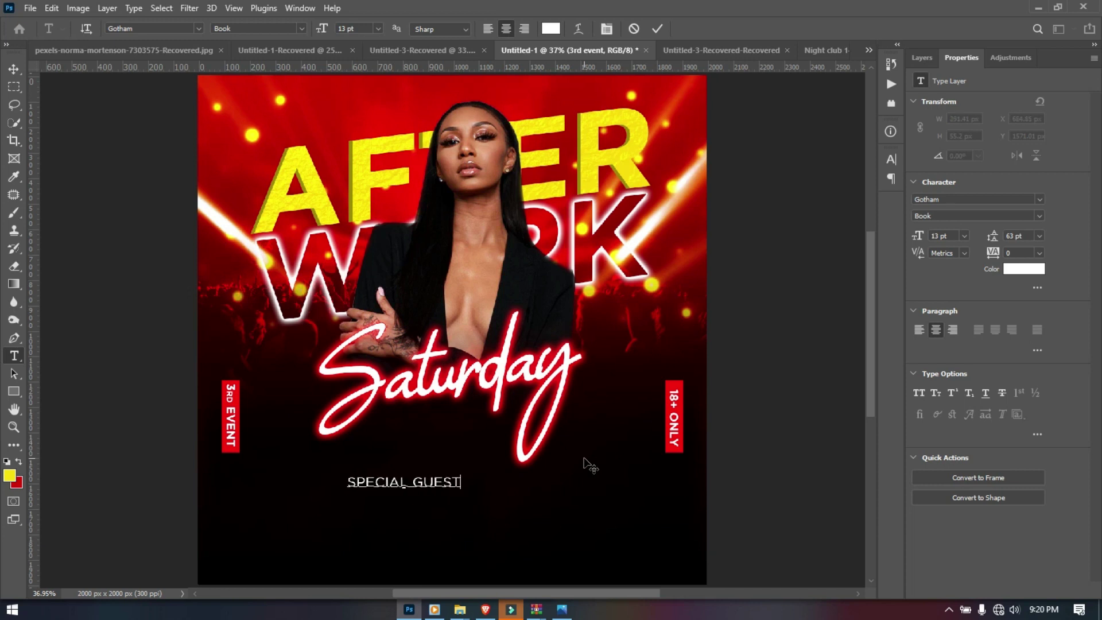
Set the SPECIAL GUEST text's font size to 10 pt
key(ctrl+a)
click(353, 28)
scroll(355, 28, down, 2)
scroll(354, 28, down, 1)
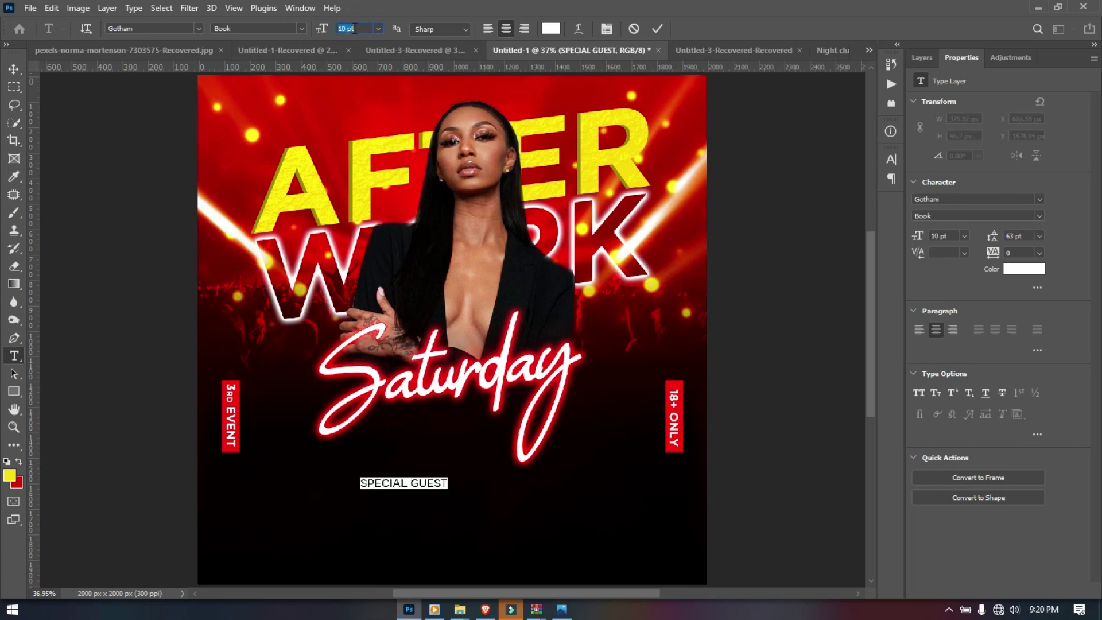
Commit the SPECIAL GUEST text and center it horizontally relative to the canvas
click(656, 28)
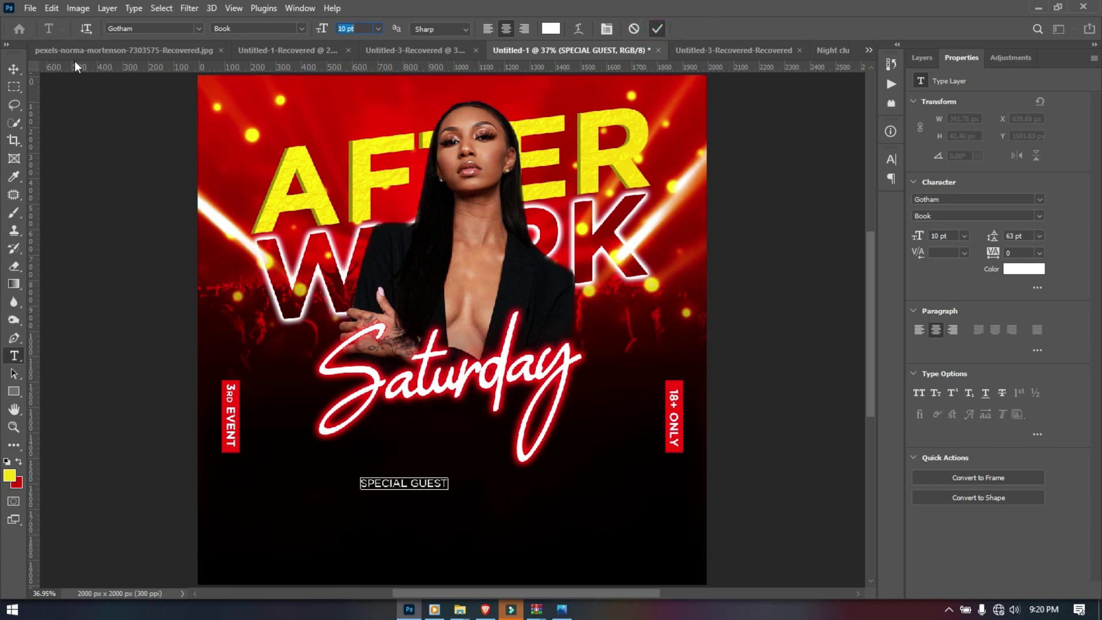
click(13, 68)
click(473, 28)
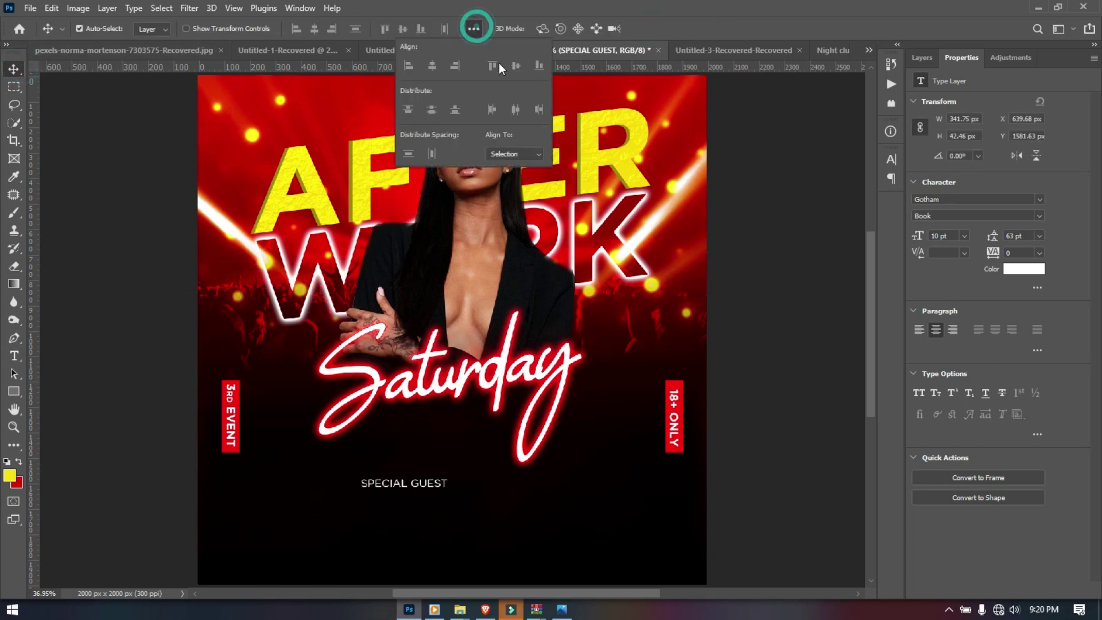
click(511, 174)
click(432, 66)
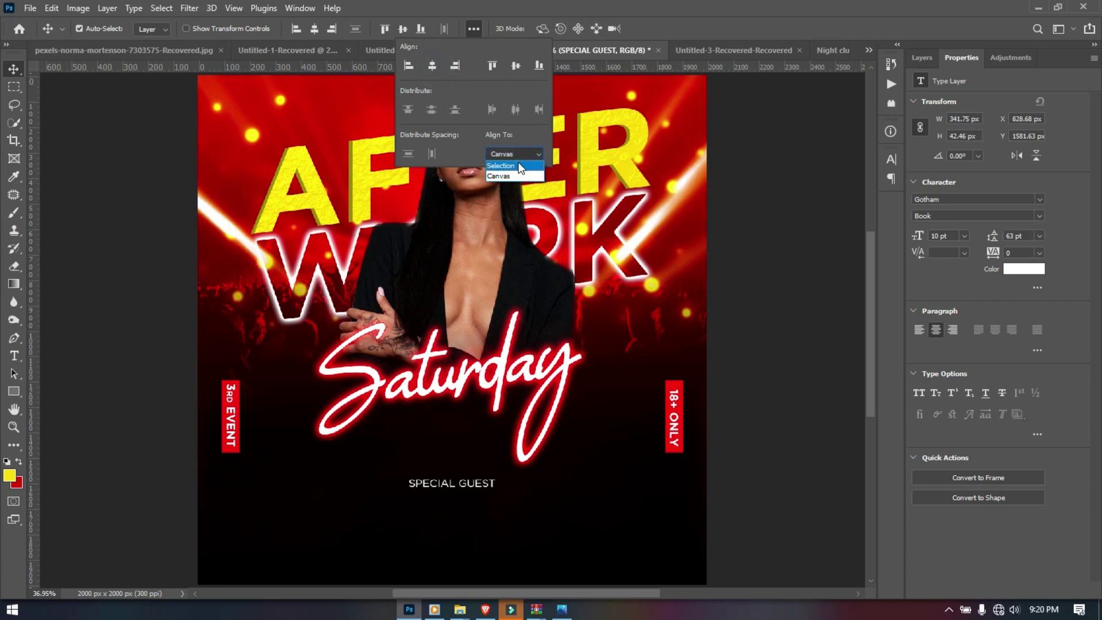
click(226, 472)
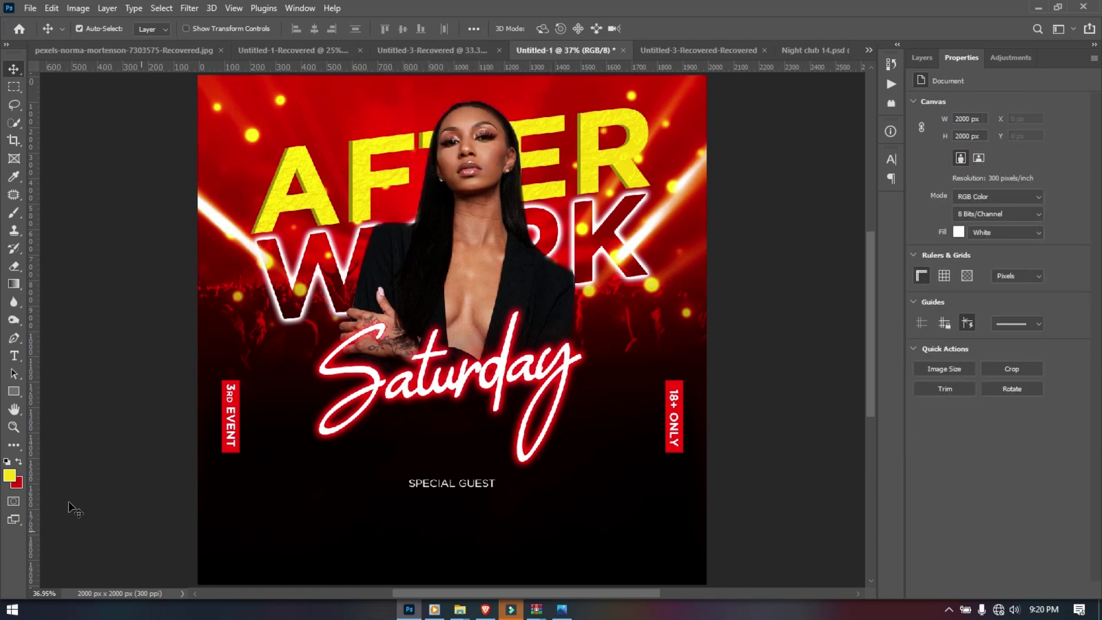
Draw a rectangle about 887 × 108 px below the SPECIAL GUEST text, with no stroke and a yellow fill
click(14, 391)
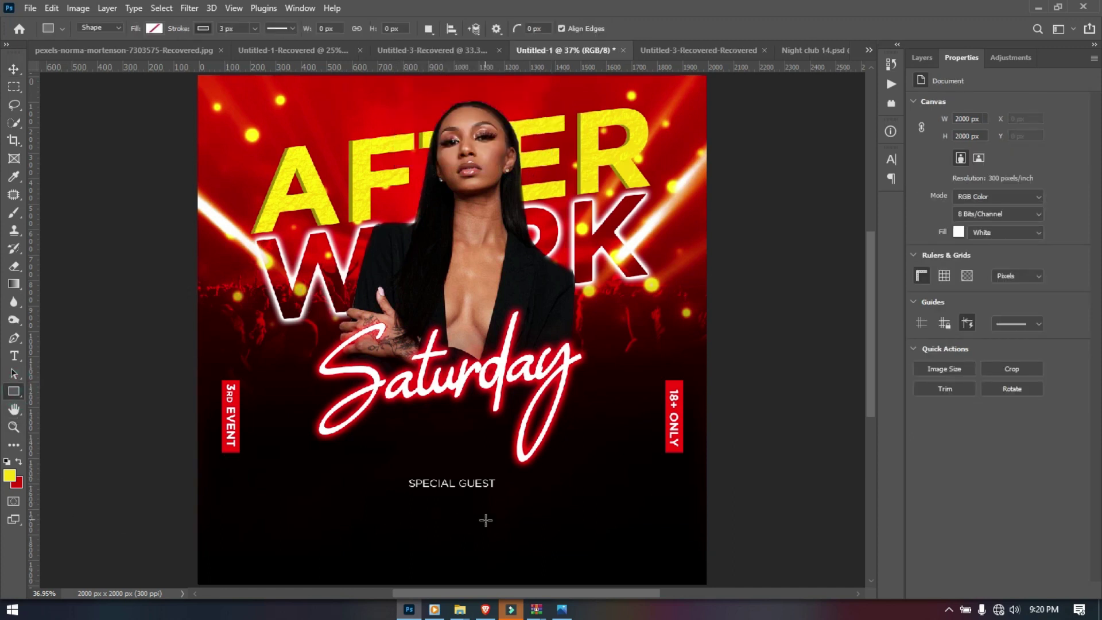
drag(335, 492, 560, 519)
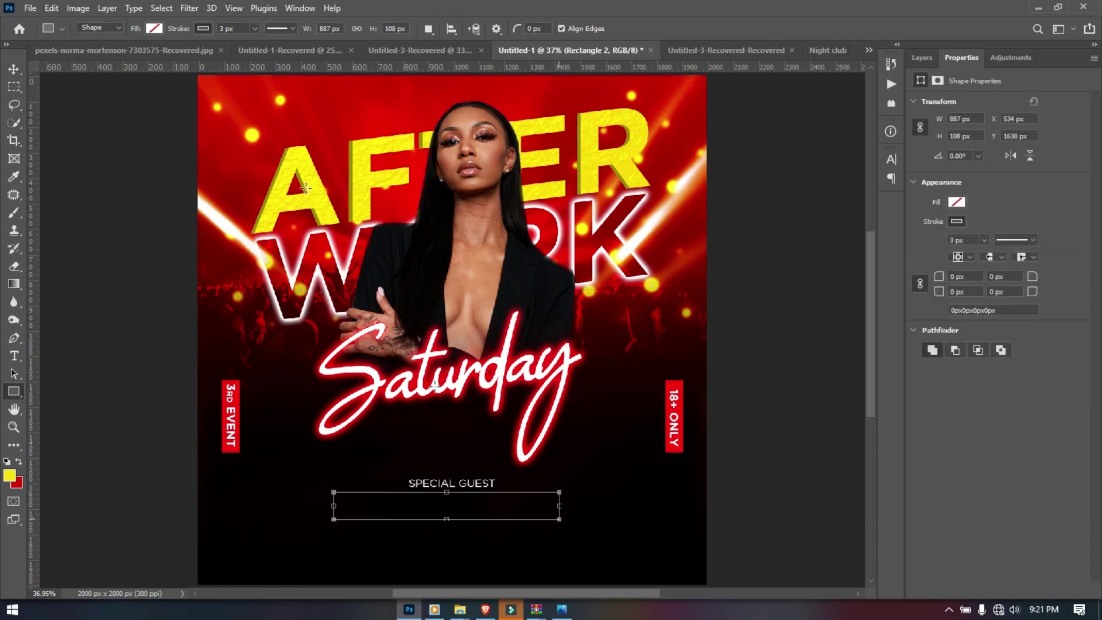
click(204, 29)
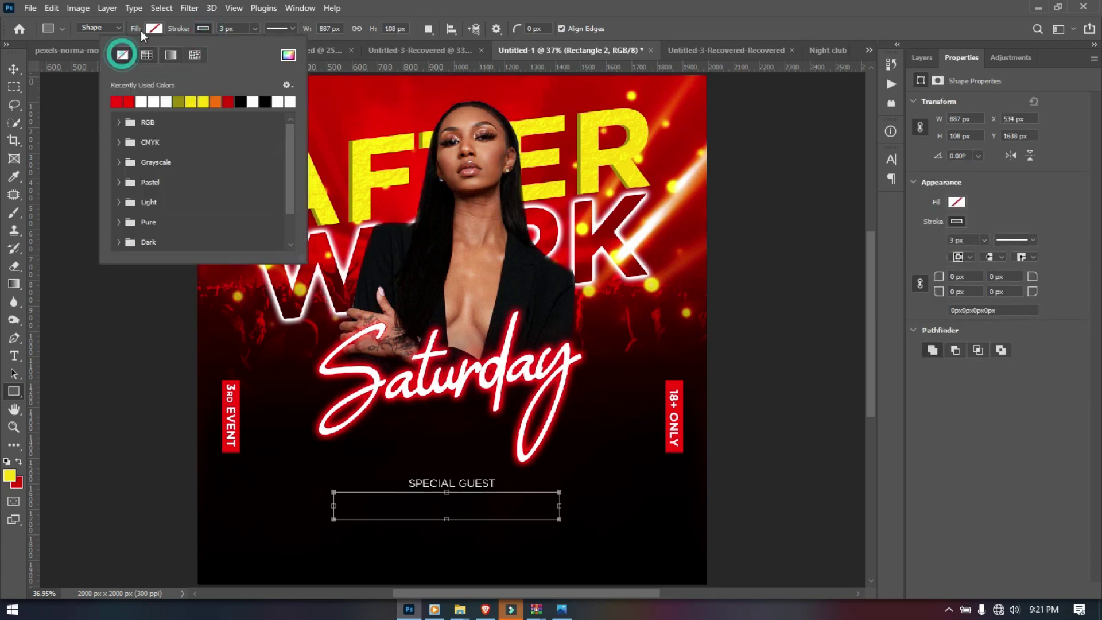
click(150, 28)
click(154, 101)
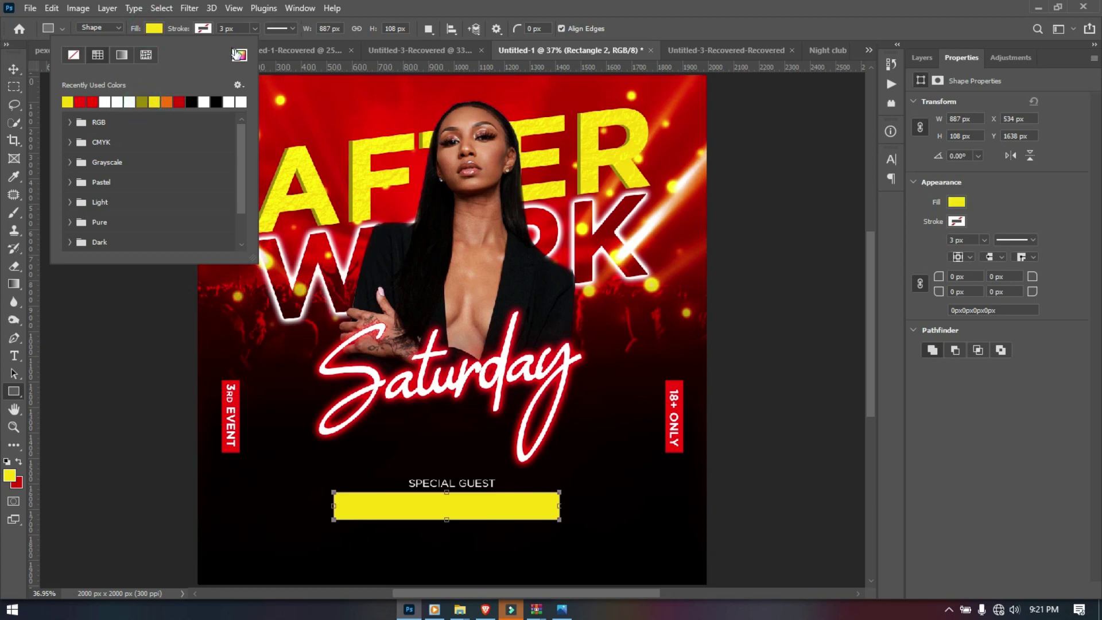
click(35, 10)
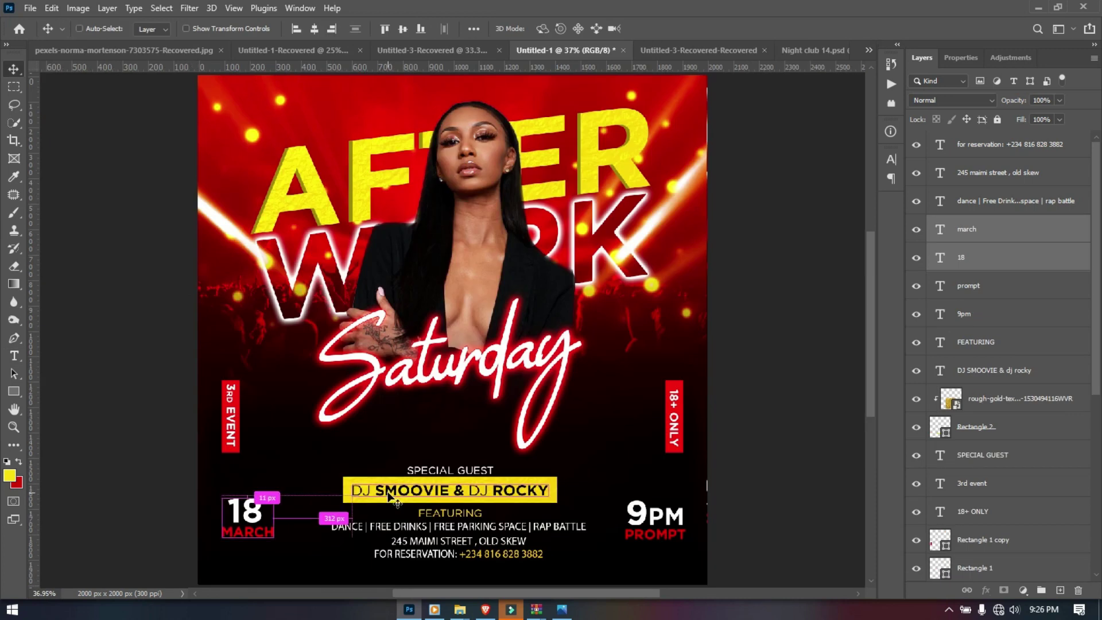
Select the flyer's text, shape and model layers together and nudge them slightly upward
key(ctrl+minus)
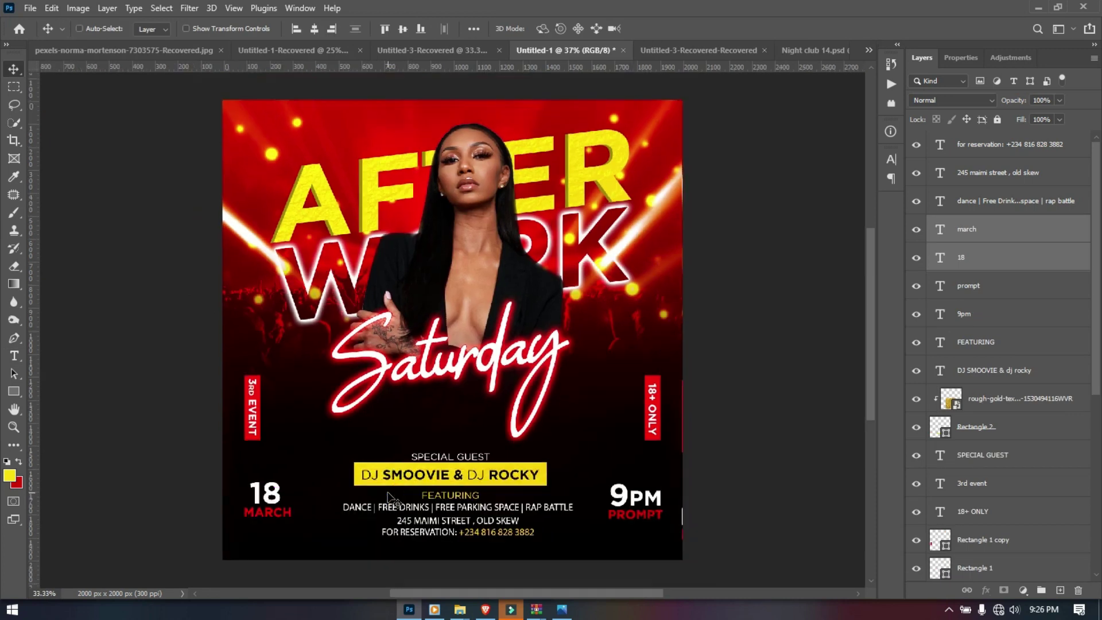
ctrl+drag(755, 570, 201, 198)
key(shift+Up)
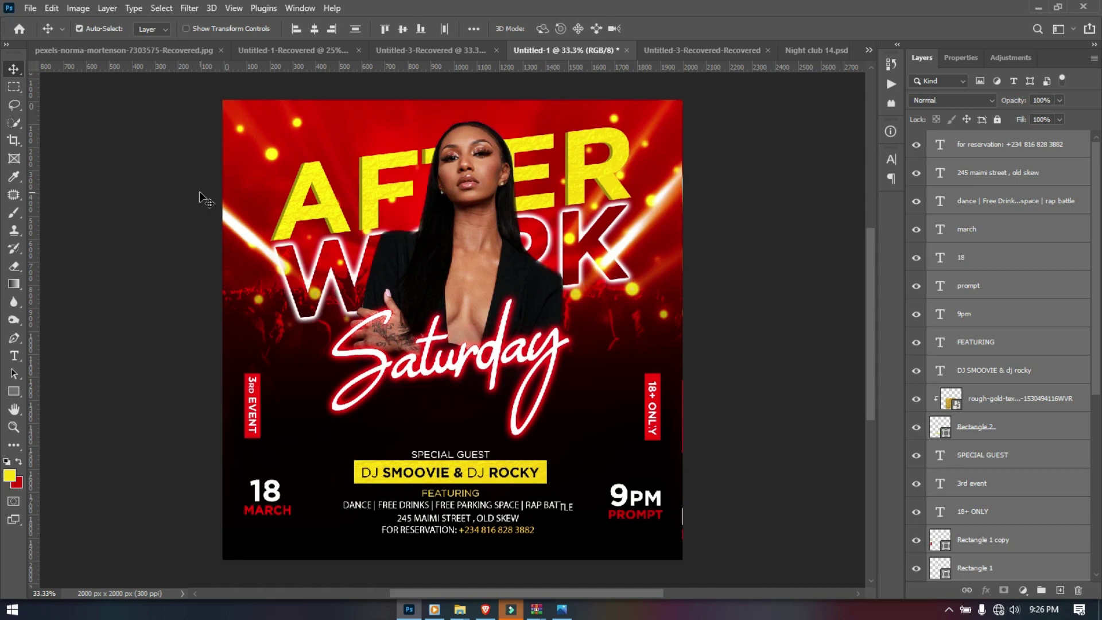
click(788, 331)
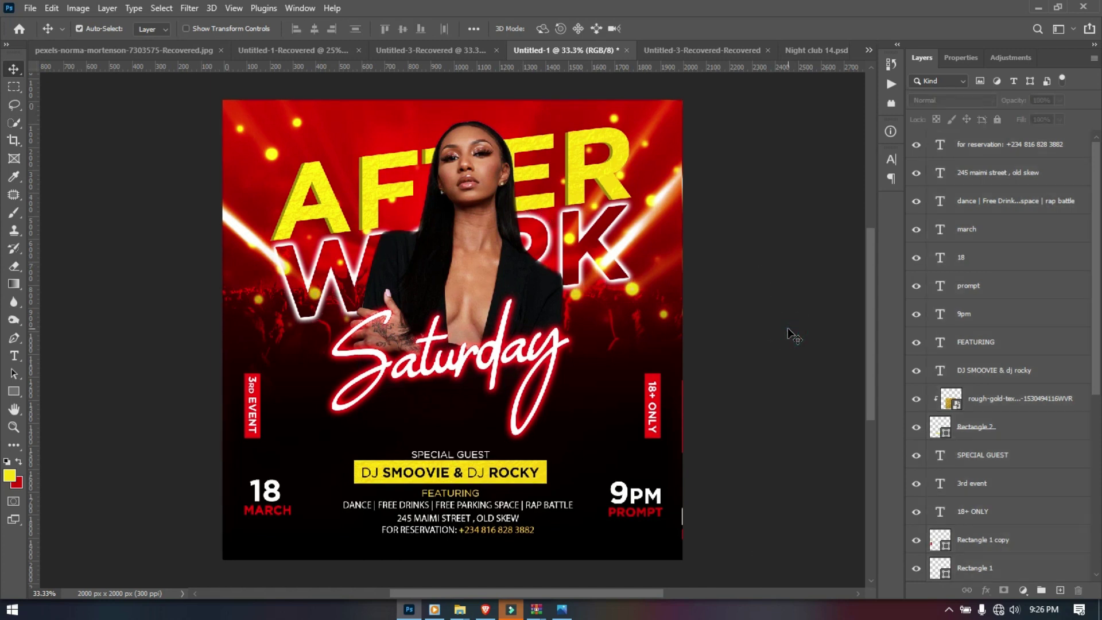
scroll(788, 333, up, 1)
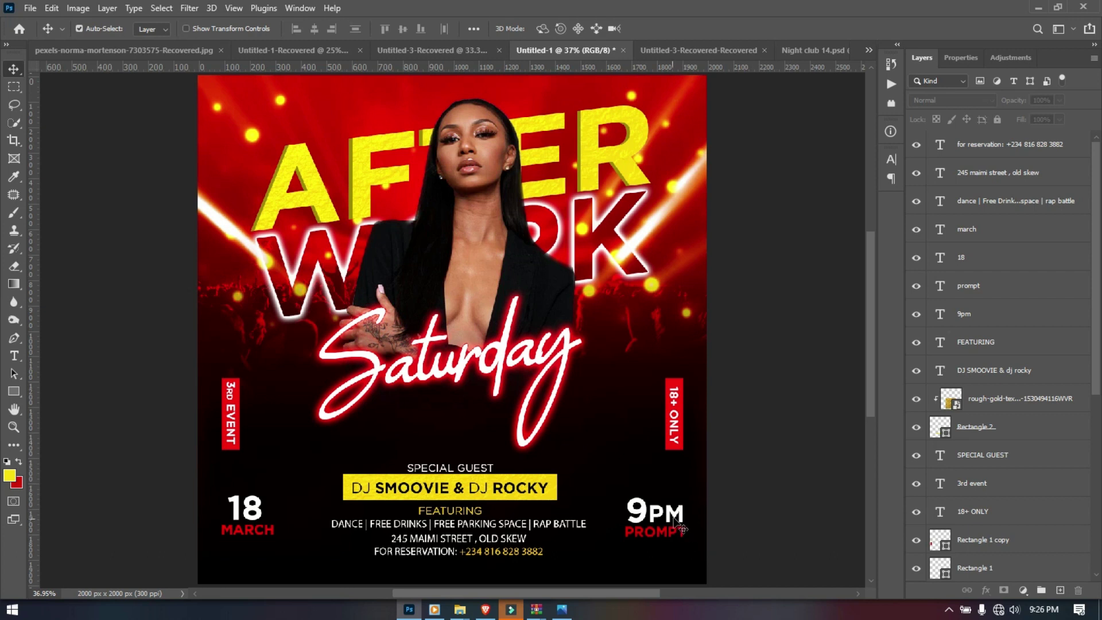
drag(680, 522, 678, 524)
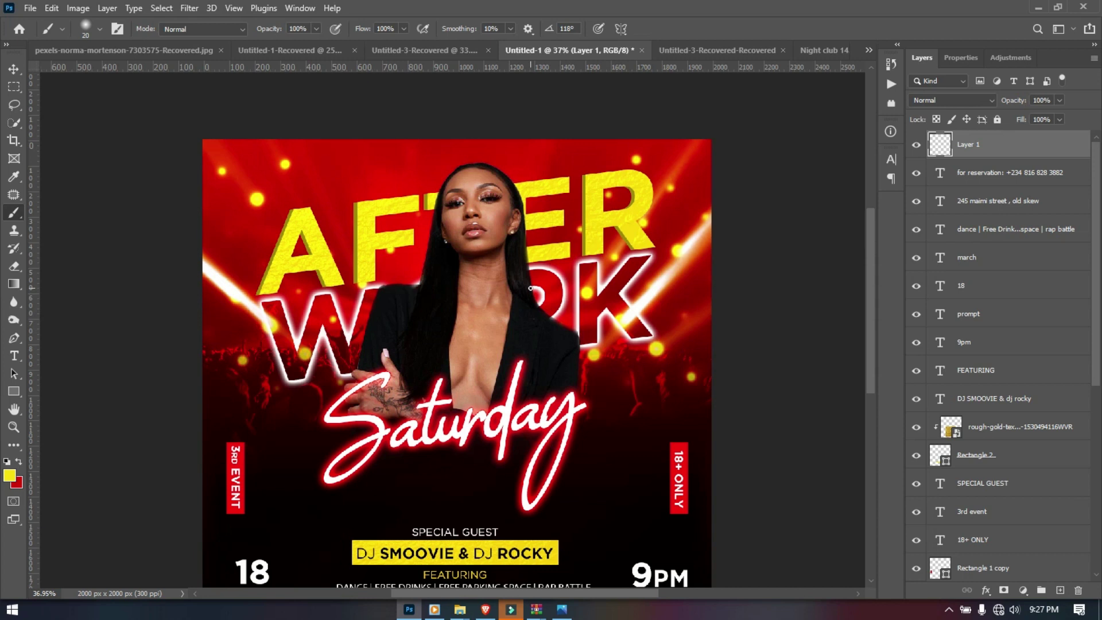
Paint soft red dabs on both sides of the model's head with a 700 px brush on the empty top layer
key(bracketright)
key(bracketright)
key(bracketright)
key(bracketright)
key(bracketright)
key(bracketright)
key(bracketright)
key(bracketright)
key(bracketright)
key(bracketright)
key(bracketright)
key(bracketright)
key(bracketright)
key(bracketright)
key(bracketleft)
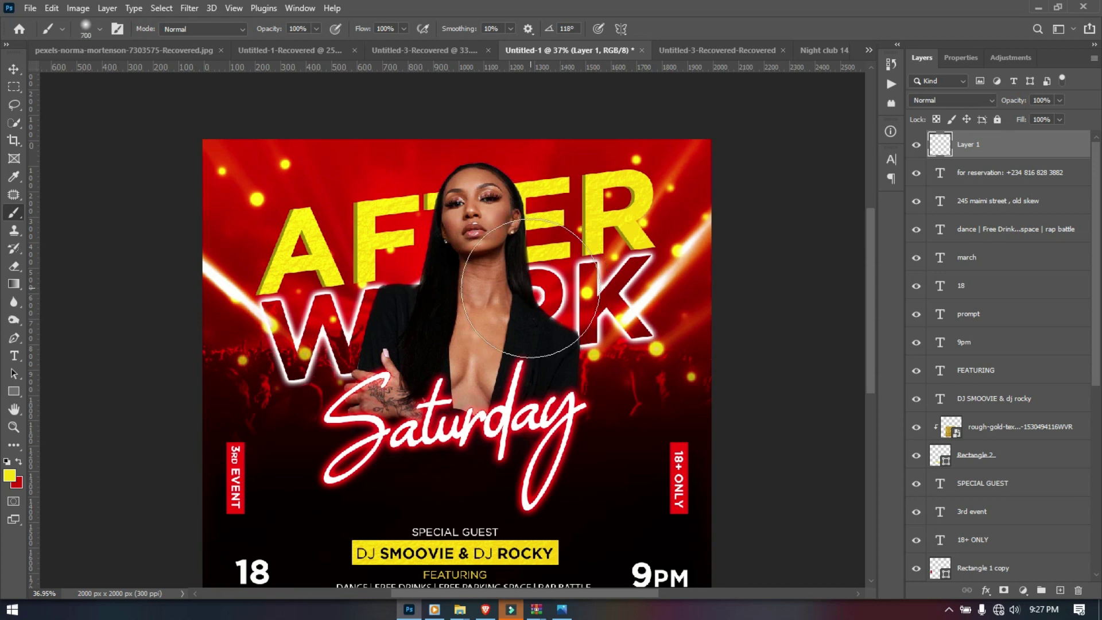
key(x)
click(535, 224)
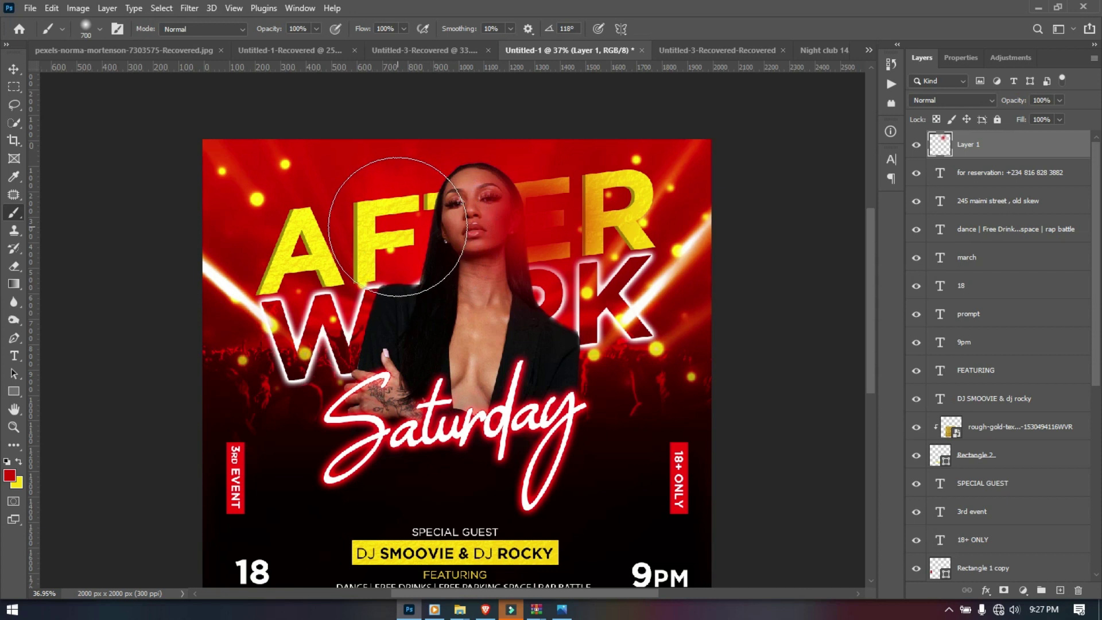
click(395, 227)
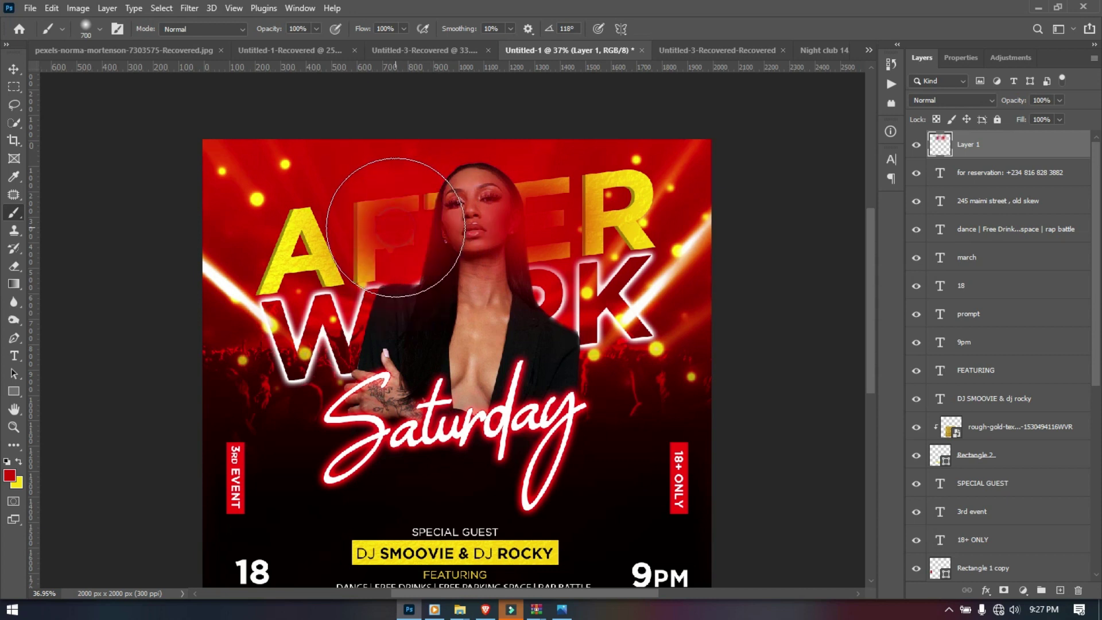
Set the red glow layer around the model's head to Screen blending at 83% opacity and compare it hidden and shown
click(955, 102)
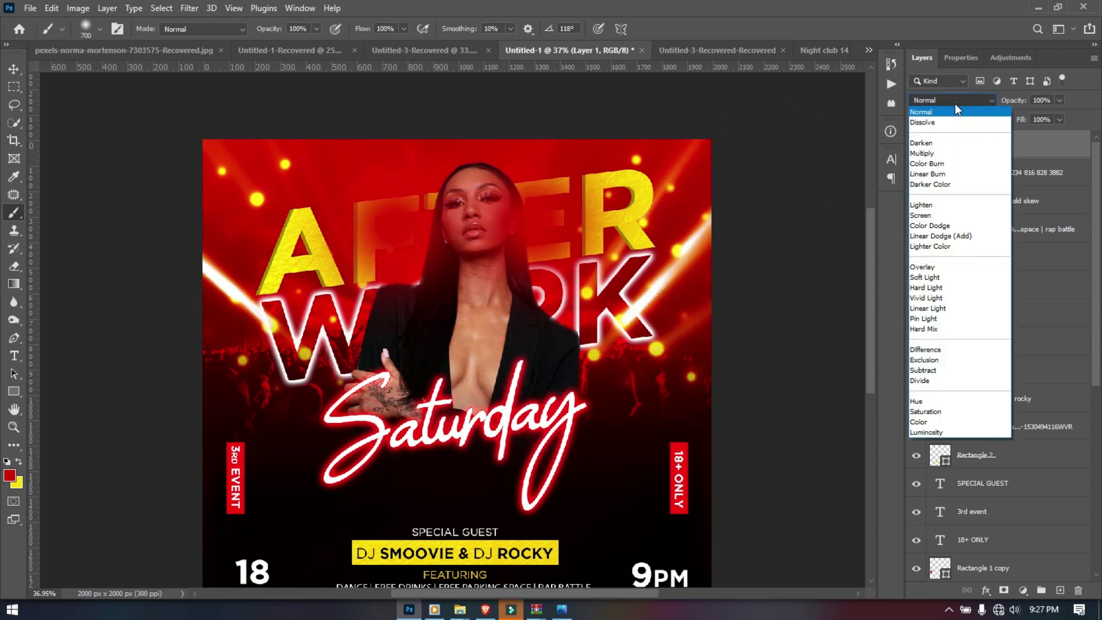
click(921, 215)
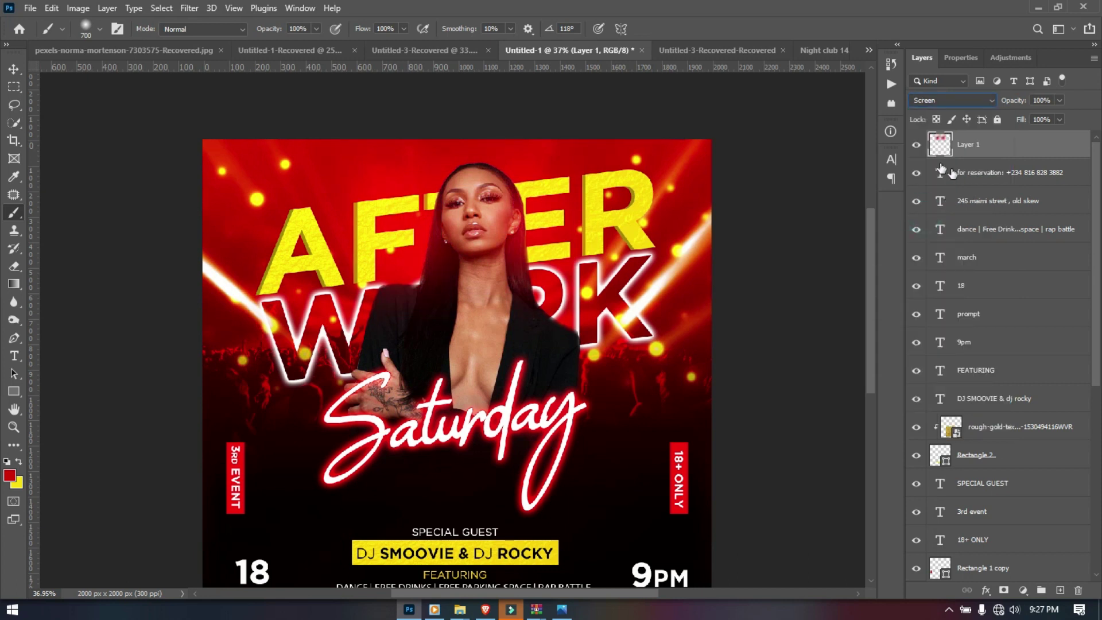
click(916, 146)
click(916, 146)
drag(1017, 103, 1010, 105)
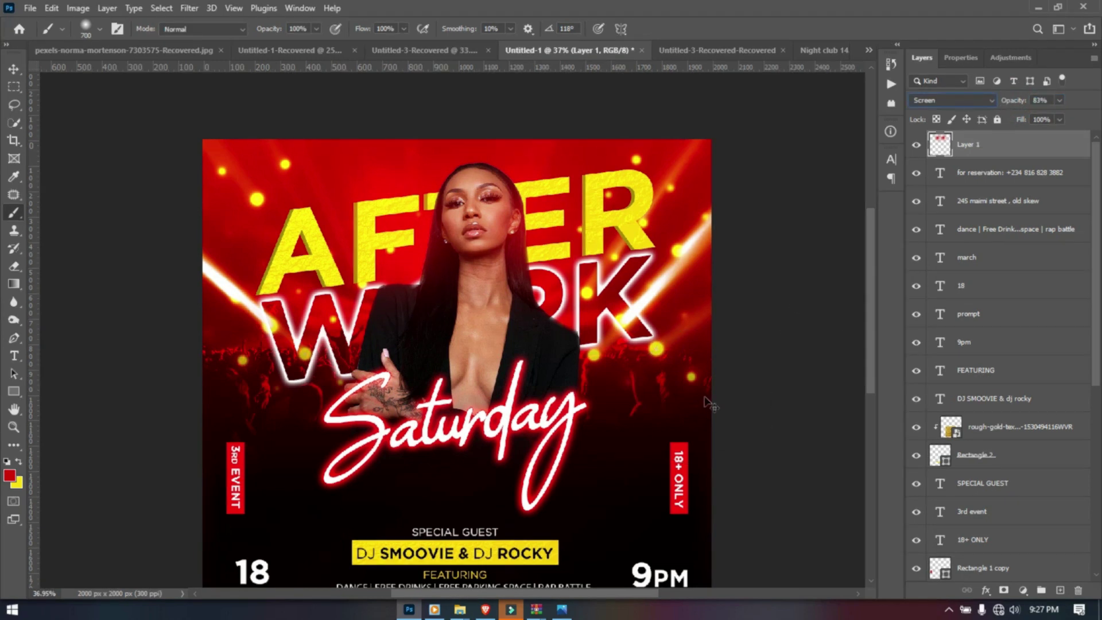
Paint soft red strokes across the Saturday script on a new layer with a 400 px brush
key(bracketleft)
key(bracketleft)
key(bracketleft)
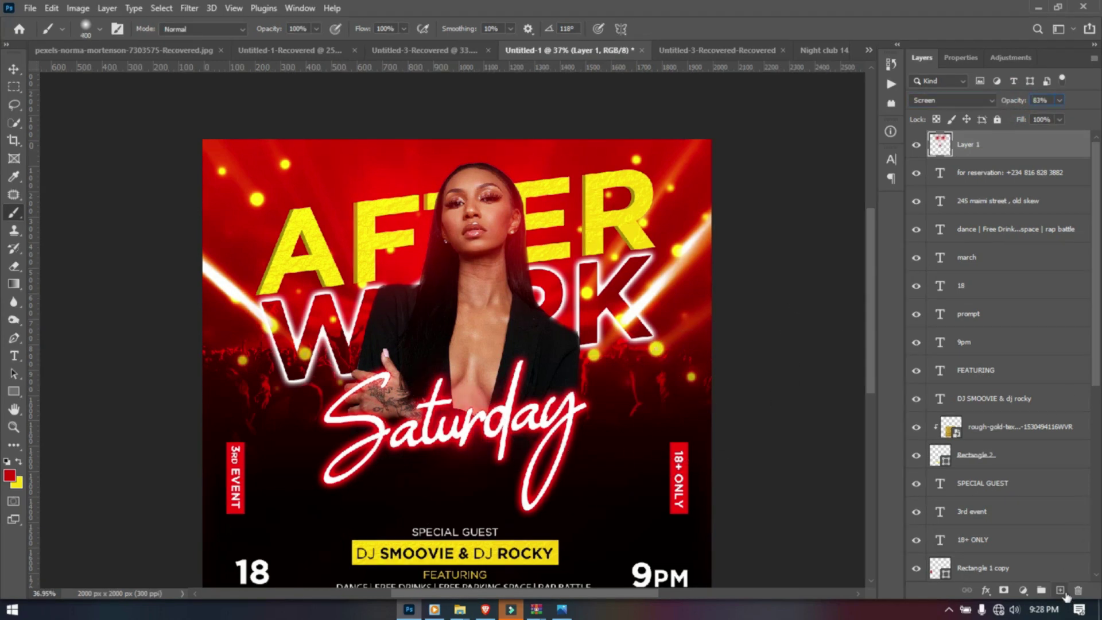
click(1060, 589)
click(540, 412)
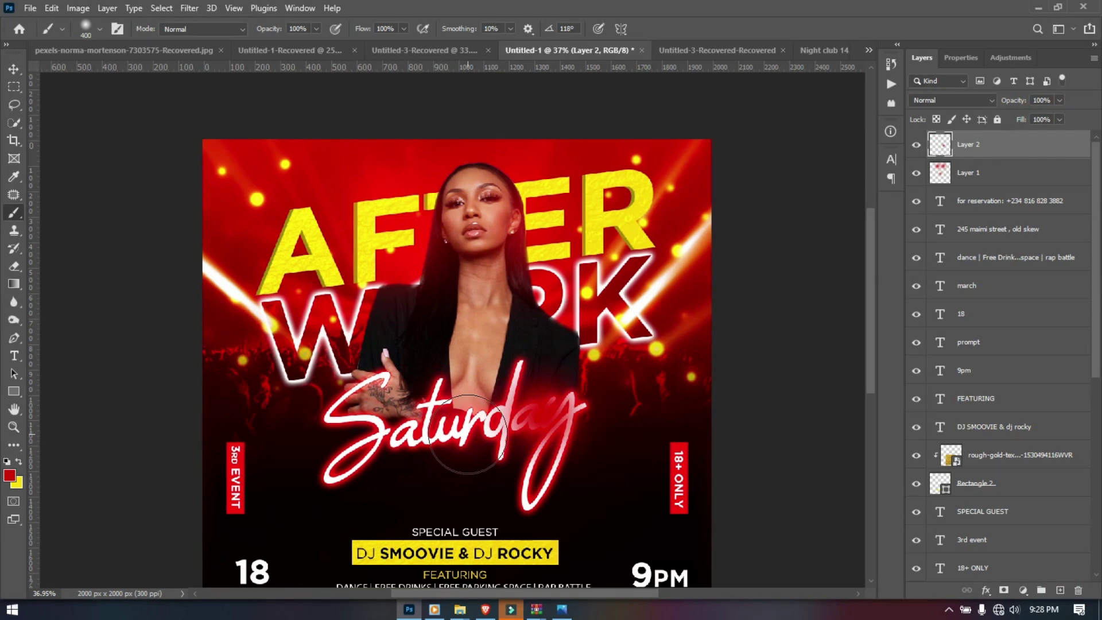
drag(476, 425, 364, 446)
click(364, 394)
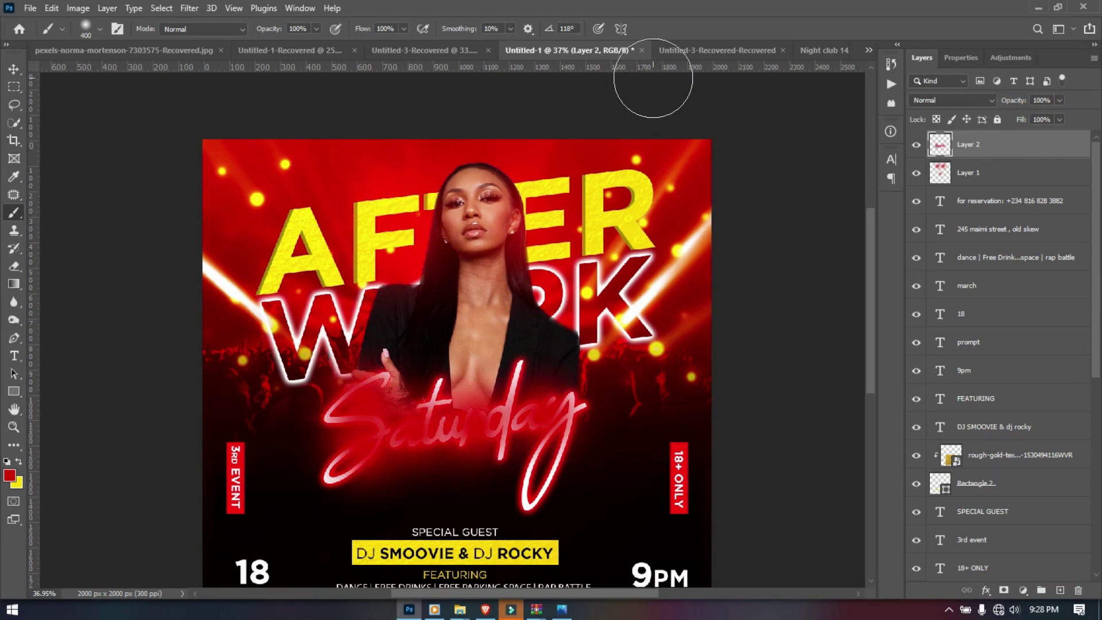
Set the red glow layer over the Saturday script to Screen blending at 49% opacity and compare it hidden and shown
click(980, 102)
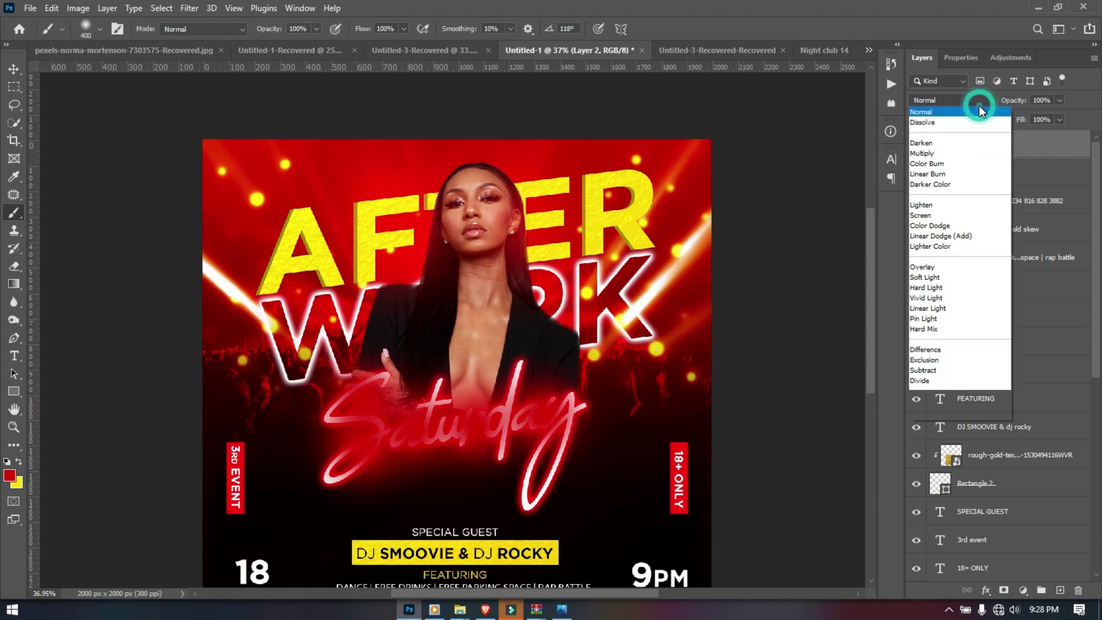
click(926, 217)
drag(1014, 96, 983, 105)
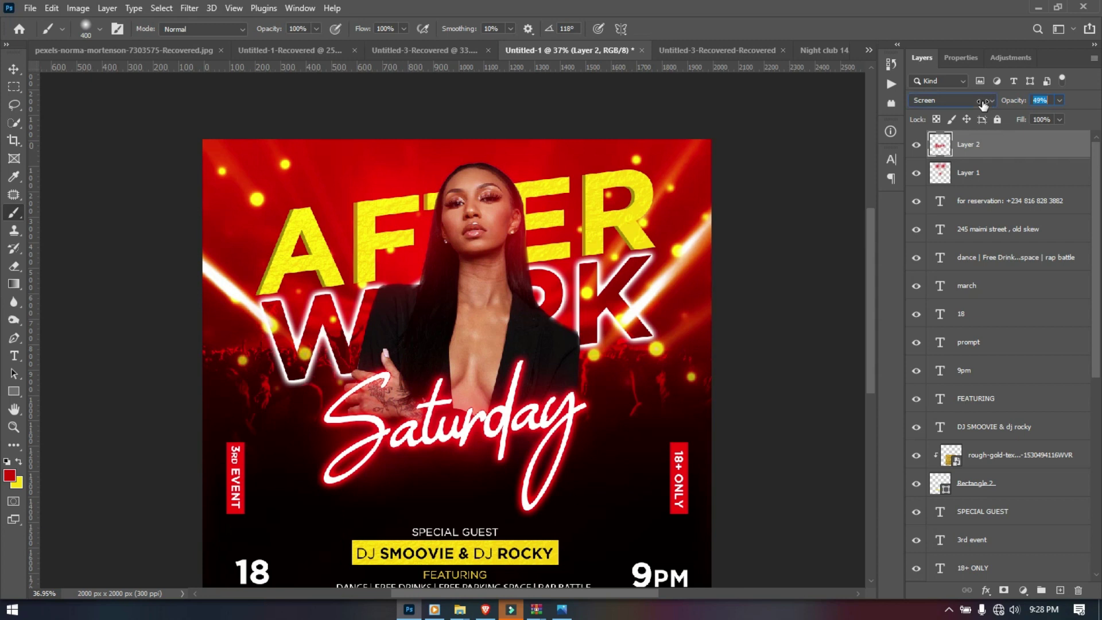
click(915, 147)
click(915, 145)
Reduce the Saturday glow layer's opacity to 28% and check the whole flyer
key(ctrl+minus)
key(ctrl+minus)
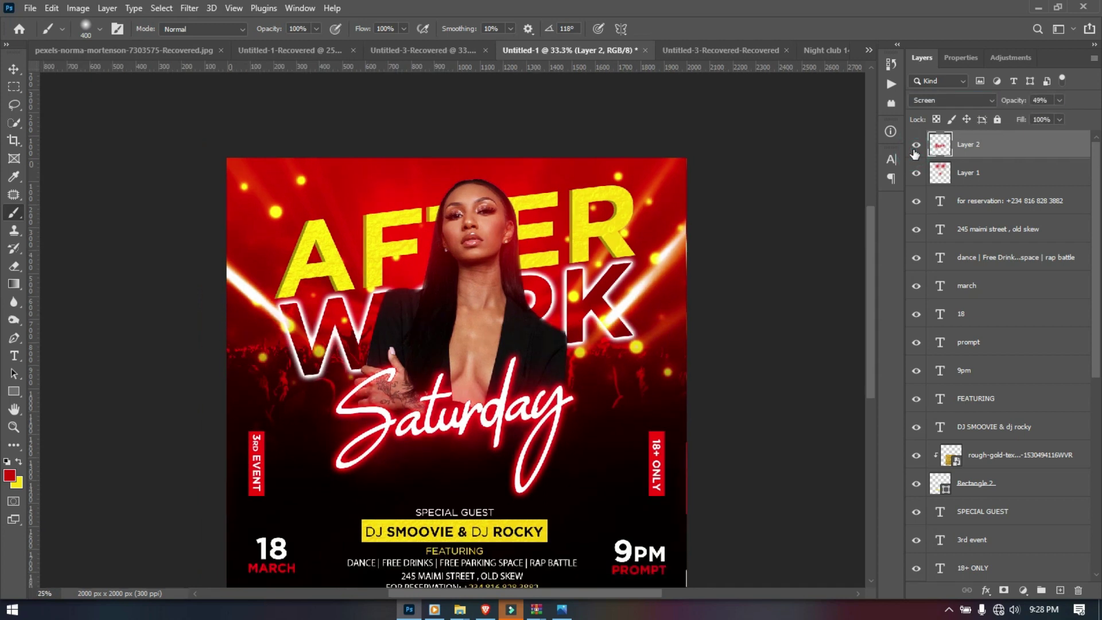
key(ctrl+0)
drag(1015, 102, 1004, 102)
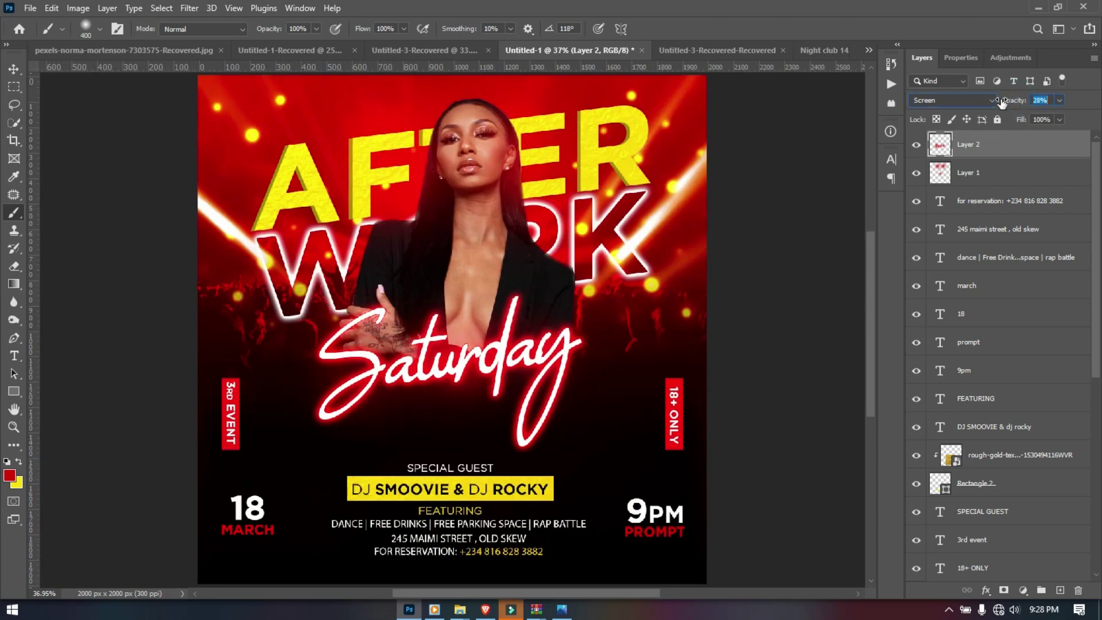
key(ctrl+minus)
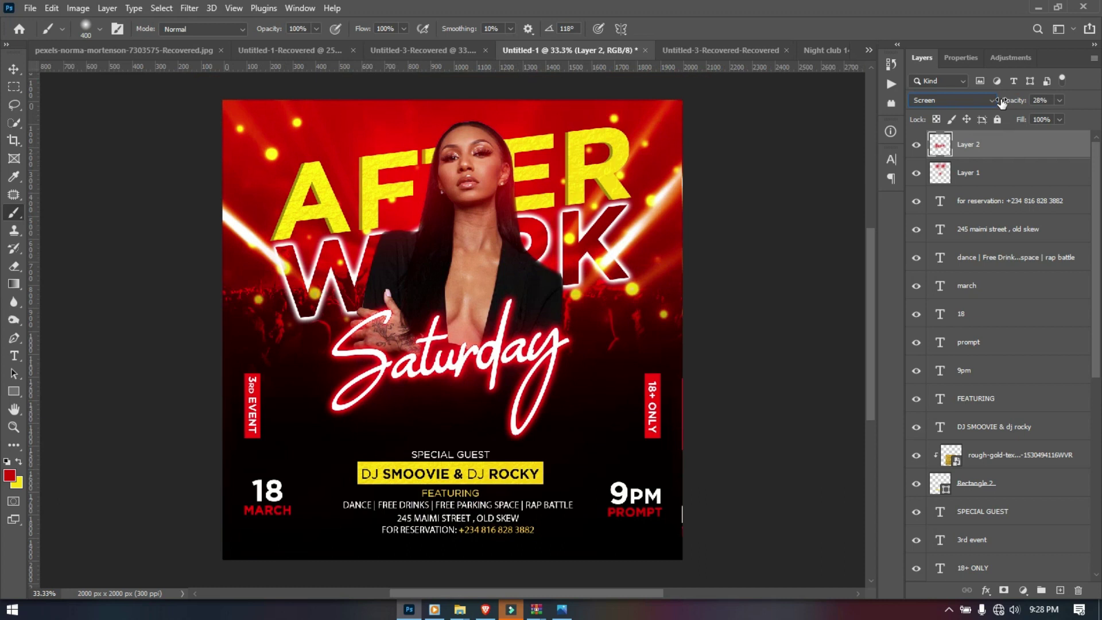
key(ctrl+0)
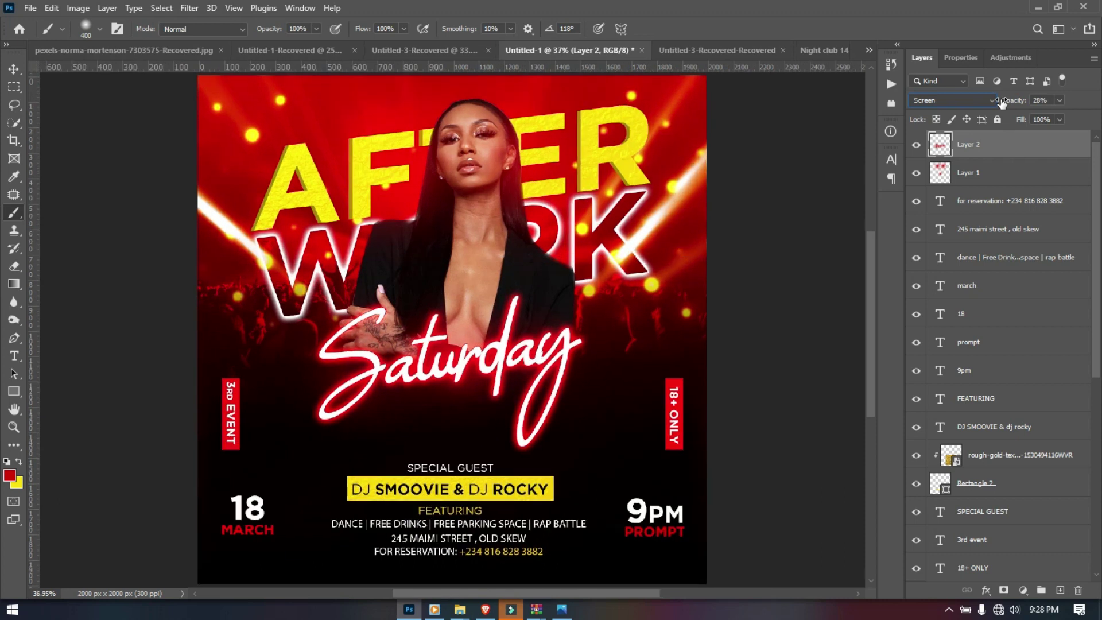